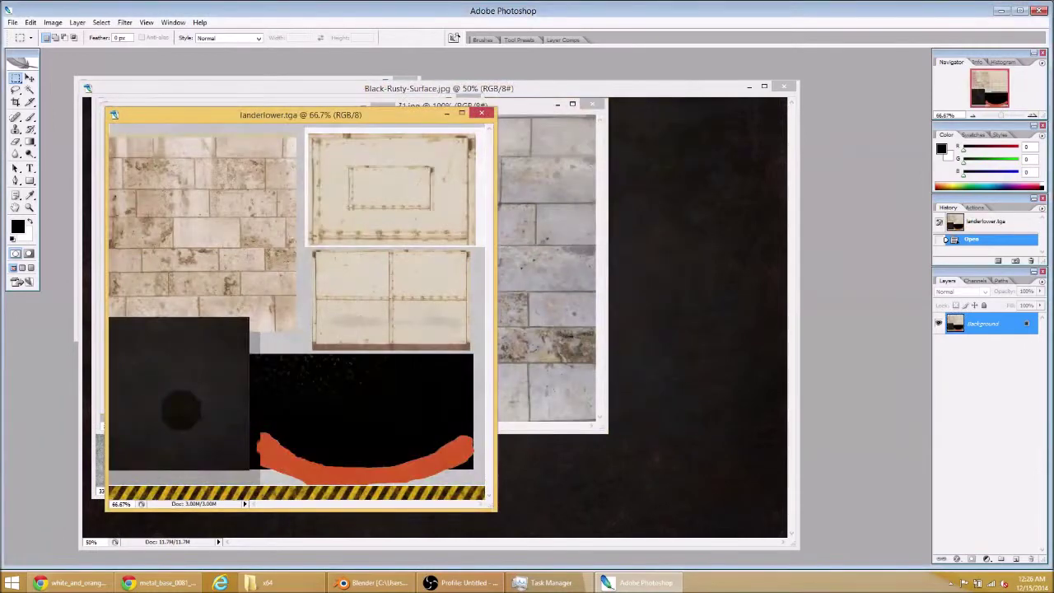
- Close landerlower.tga, then open landerlowerlayout.png and place its window beside the hazard stripes image
{"action": "left_click", "coordinate": [481, 112]}
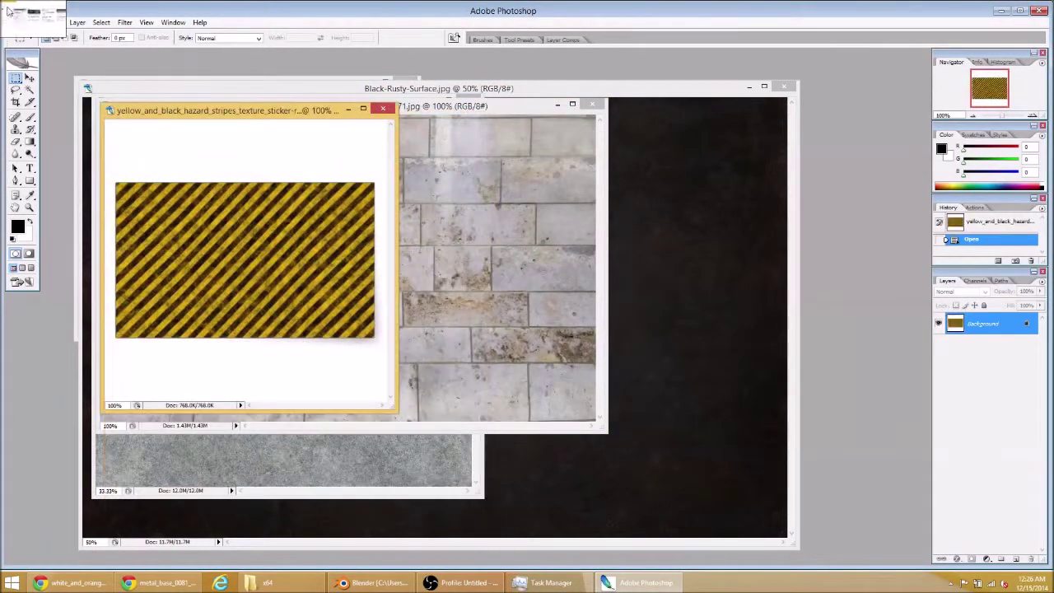
{"action": "left_click", "coordinate": [15, 22]}
{"action": "left_click", "coordinate": [33, 38]}
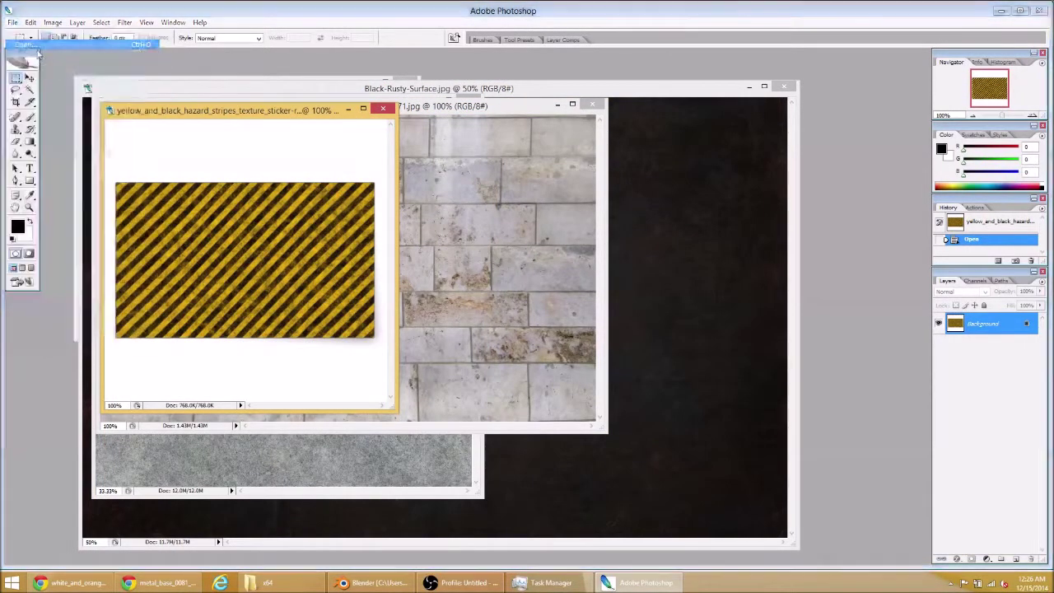
{"action": "left_click", "coordinate": [614, 253]}
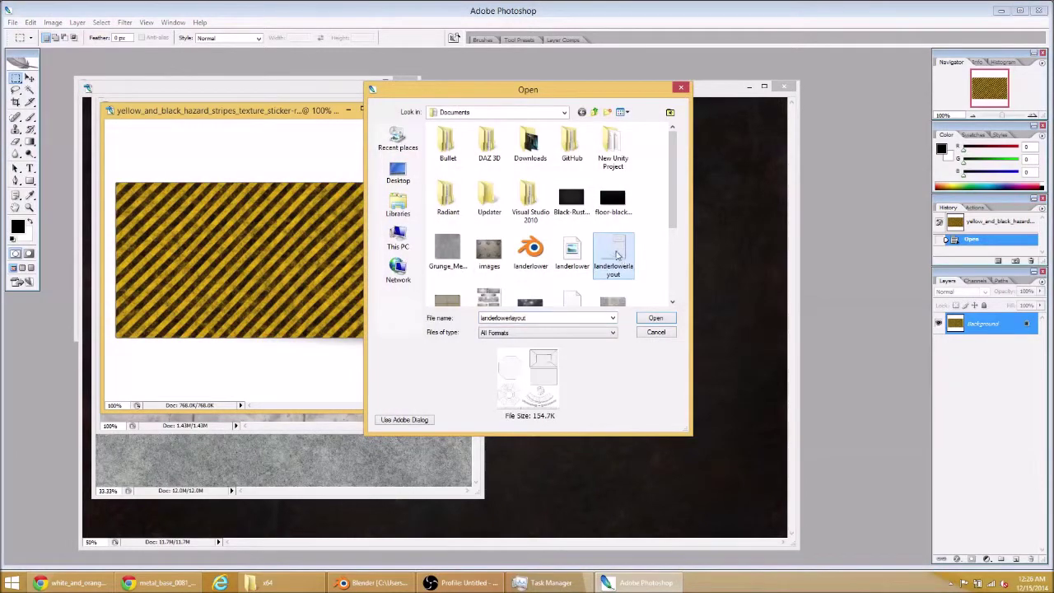
{"action": "double_click", "coordinate": [616, 255]}
{"action": "left_click_drag", "start_coordinate": [338, 120], "coordinate": [643, 100]}
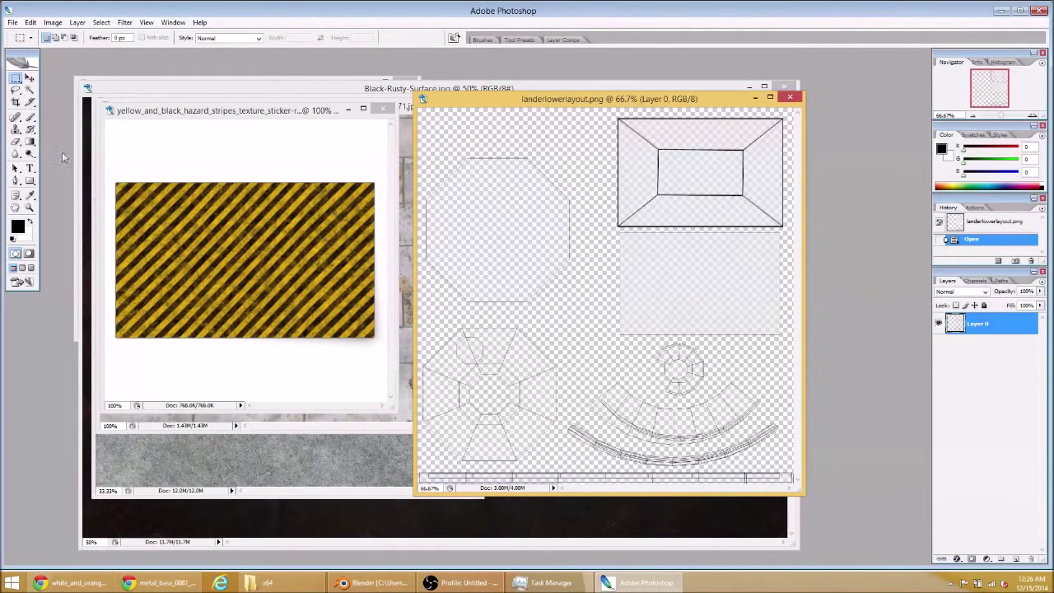
- Copy a thin full-width horizontal strip from the middle of the hazard stripes texture and paste it into landerlowerlayout.png
{"action": "left_click", "coordinate": [119, 244]}
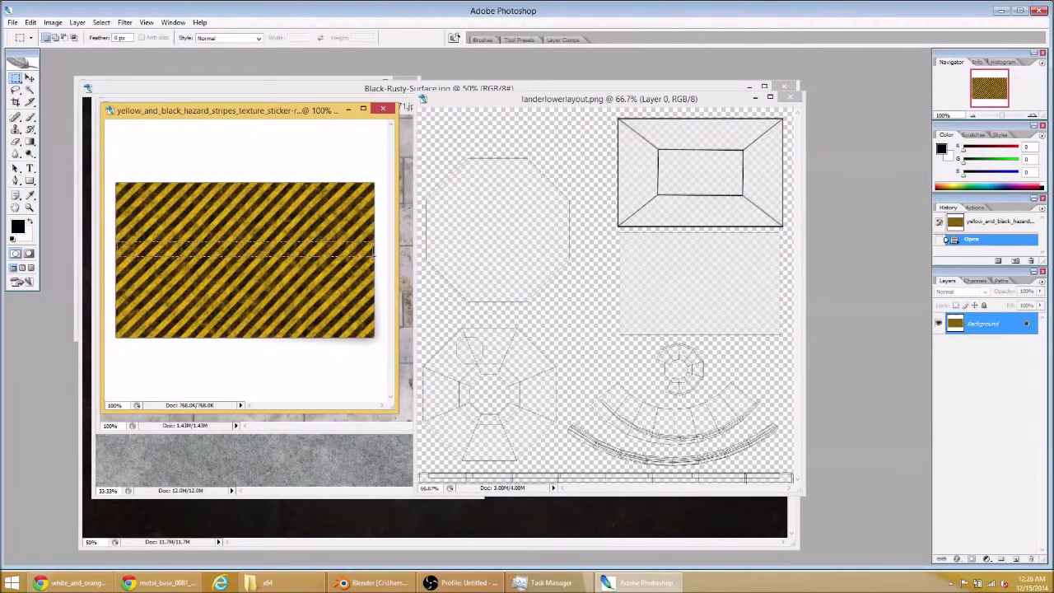
{"action": "left_click_drag", "start_coordinate": [376, 260], "coordinate": [375, 257]}
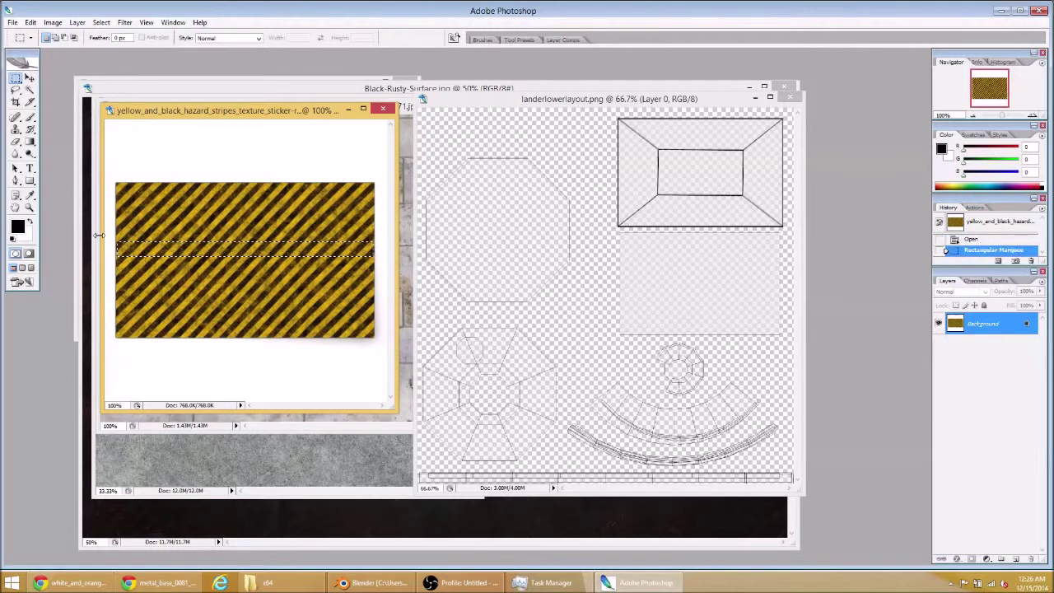
{"action": "left_click", "coordinate": [108, 245]}
{"action": "left_click_drag", "start_coordinate": [108, 250], "coordinate": [377, 259]}
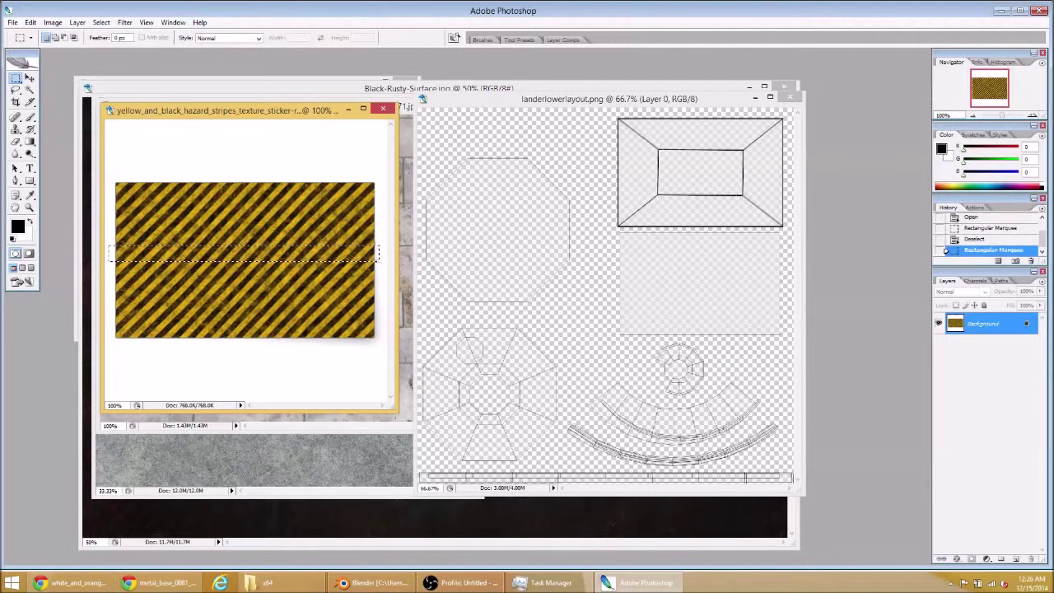
{"action": "left_click", "coordinate": [517, 100]}
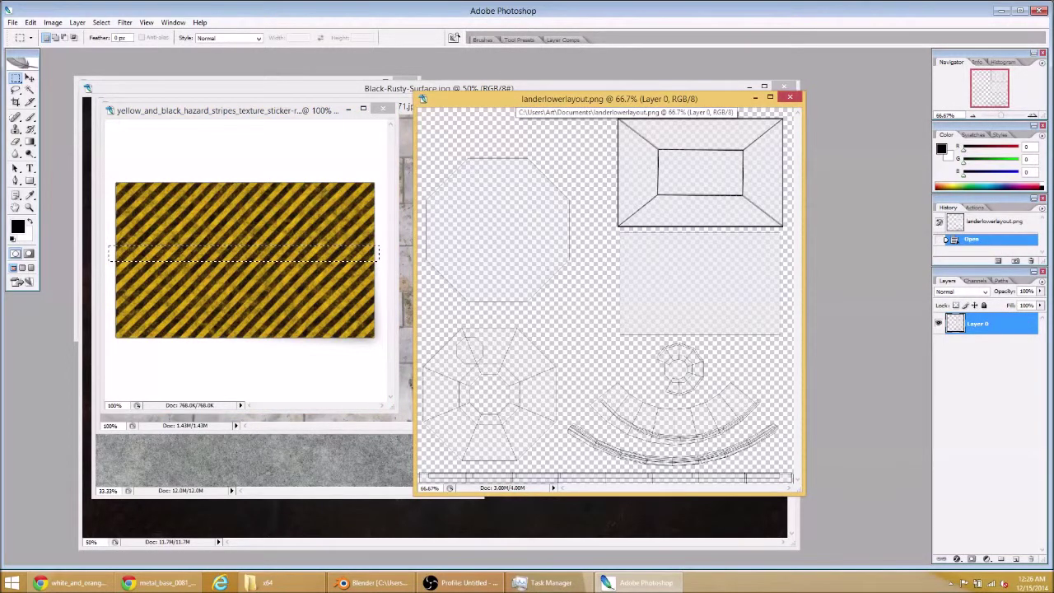
{"action": "key", "text": "ctrl+v"}
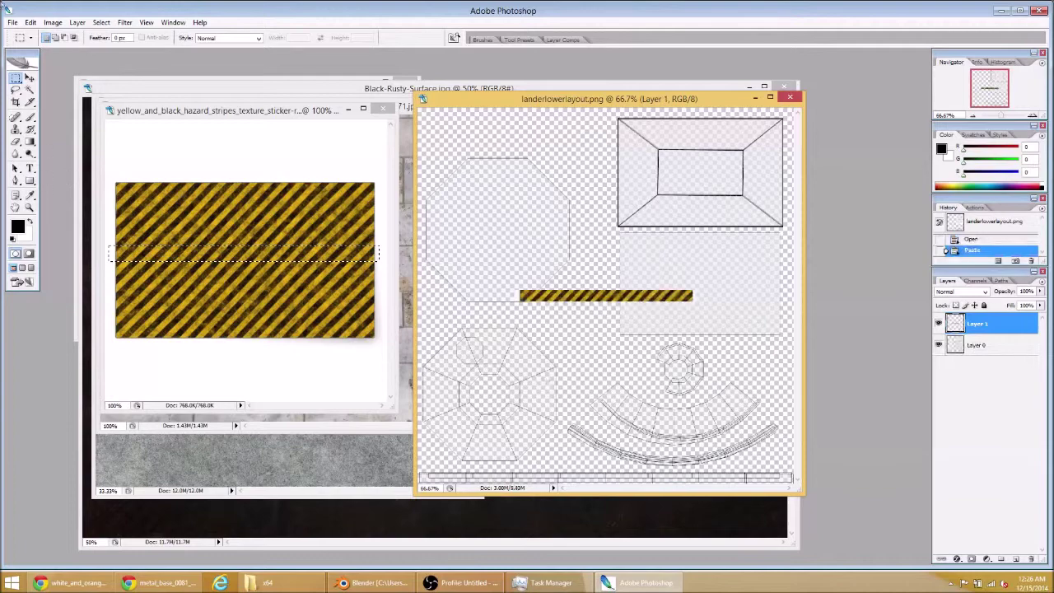
- Delete the white margin at the left end of the pasted hazard strip using the Magic Wand
{"action": "left_click", "coordinate": [30, 90]}
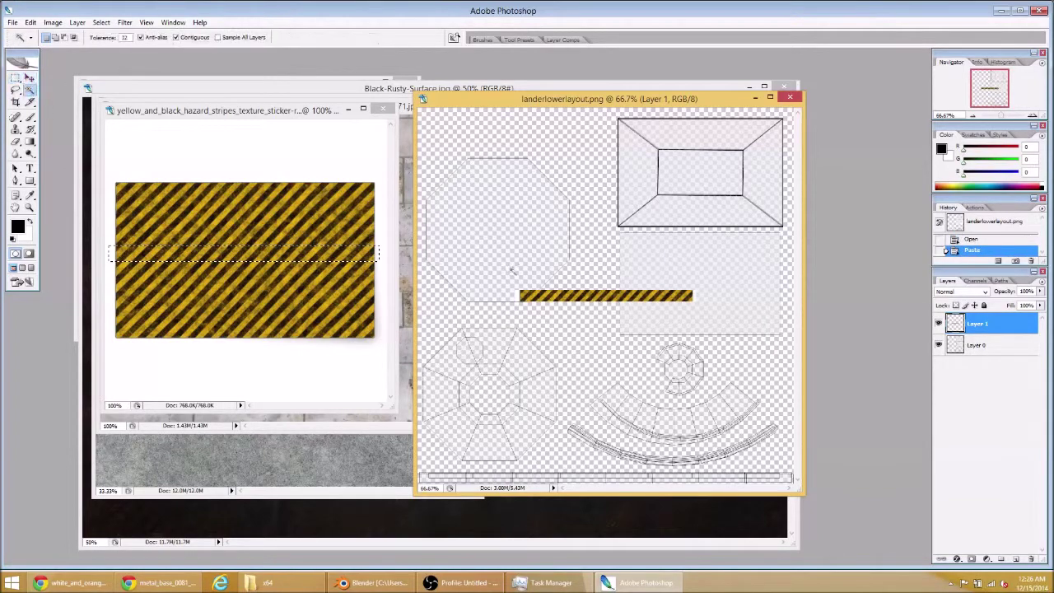
{"action": "key", "text": "ctrl+plus"}
{"action": "key", "text": "ctrl+plus"}
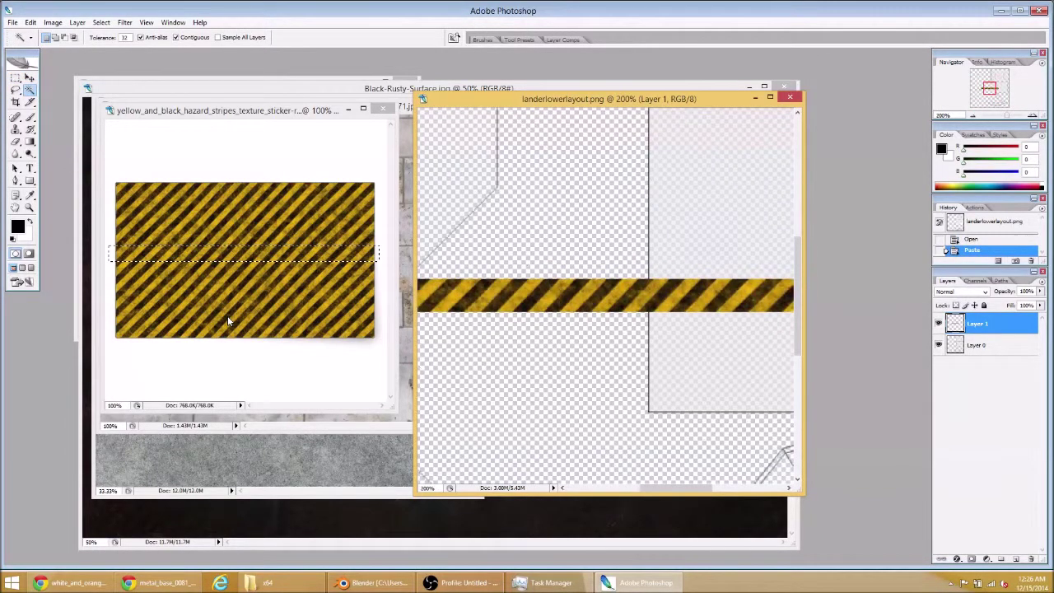
{"action": "left_click_drag", "start_coordinate": [501, 336], "coordinate": [640, 338]}
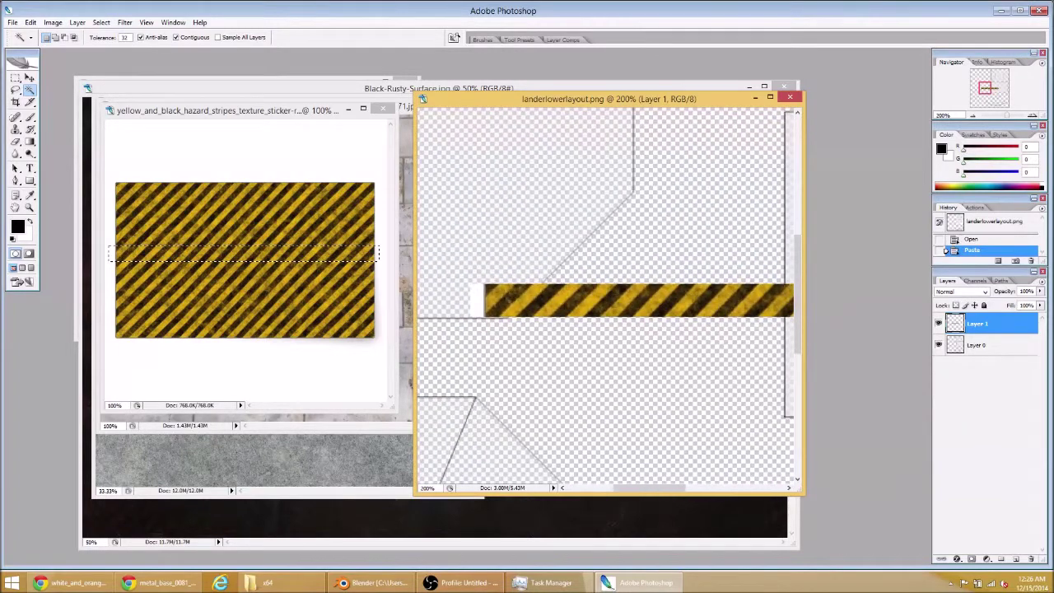
{"action": "left_click", "coordinate": [477, 301]}
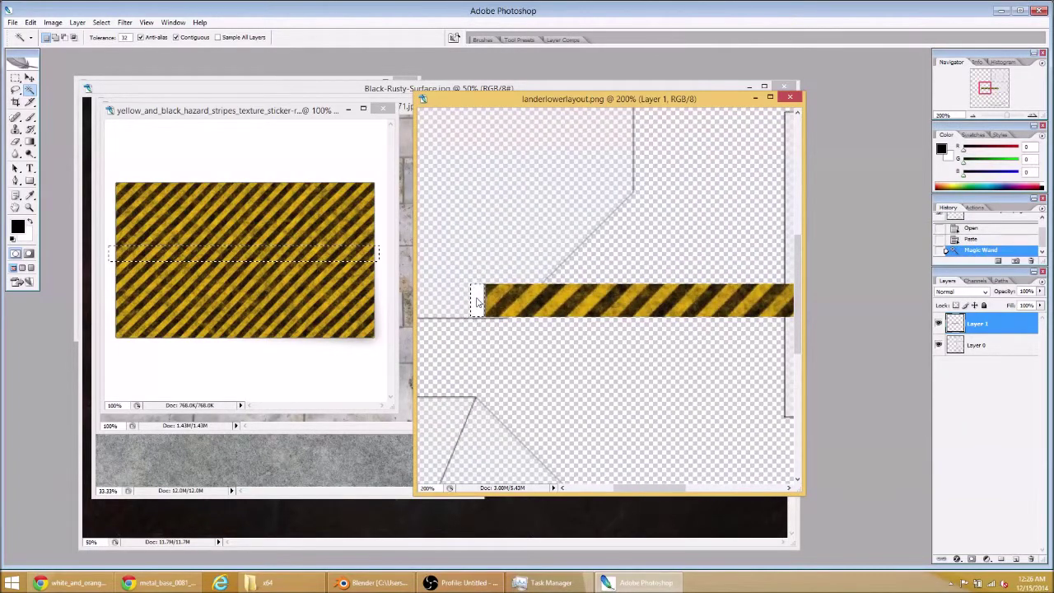
{"action": "key", "text": "Delete"}
- Delete the white margin at the hazard strip's right end with the Magic Wand and clear the selection
{"action": "scroll", "coordinate": [605, 296], "scroll_direction": "right", "scroll_amount": 5}
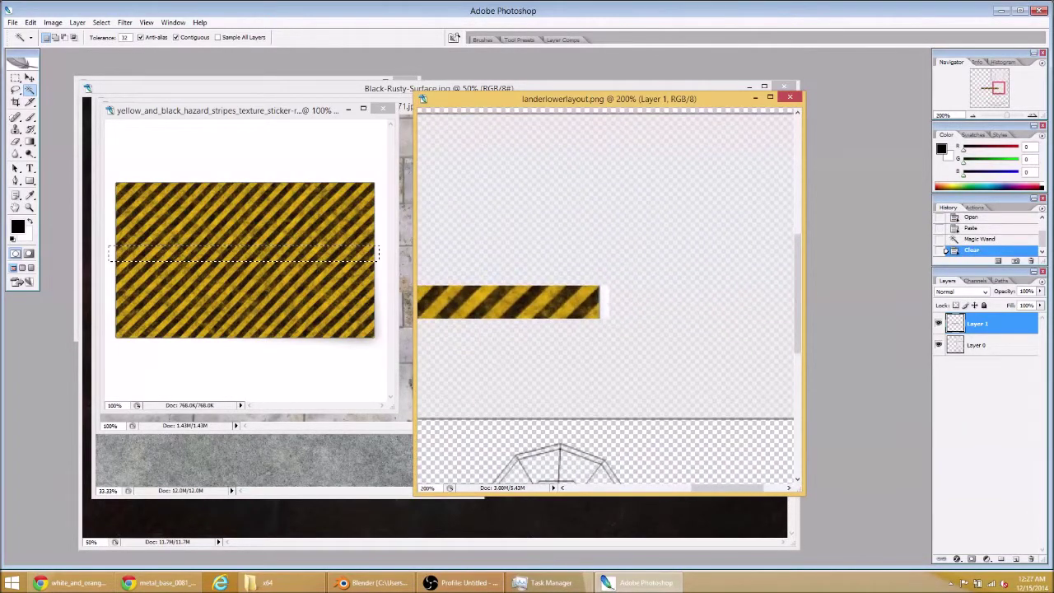
{"action": "left_click", "coordinate": [608, 302]}
{"action": "key", "text": "Delete"}
{"action": "left_click", "coordinate": [558, 289]}
{"action": "key", "text": "ctrl+d"}
{"action": "key", "text": "ctrl+minus"}
{"action": "key", "text": "ctrl+minus"}
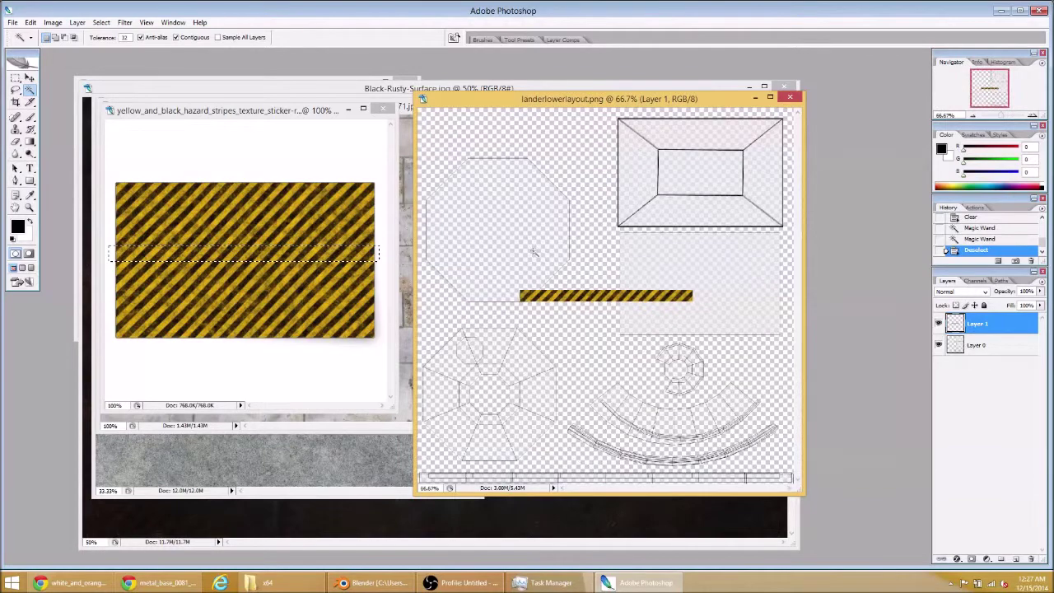
- Duplicate the hazard strip layer and move the copy to the right end of the original to lengthen the band
{"action": "left_click", "coordinate": [77, 22]}
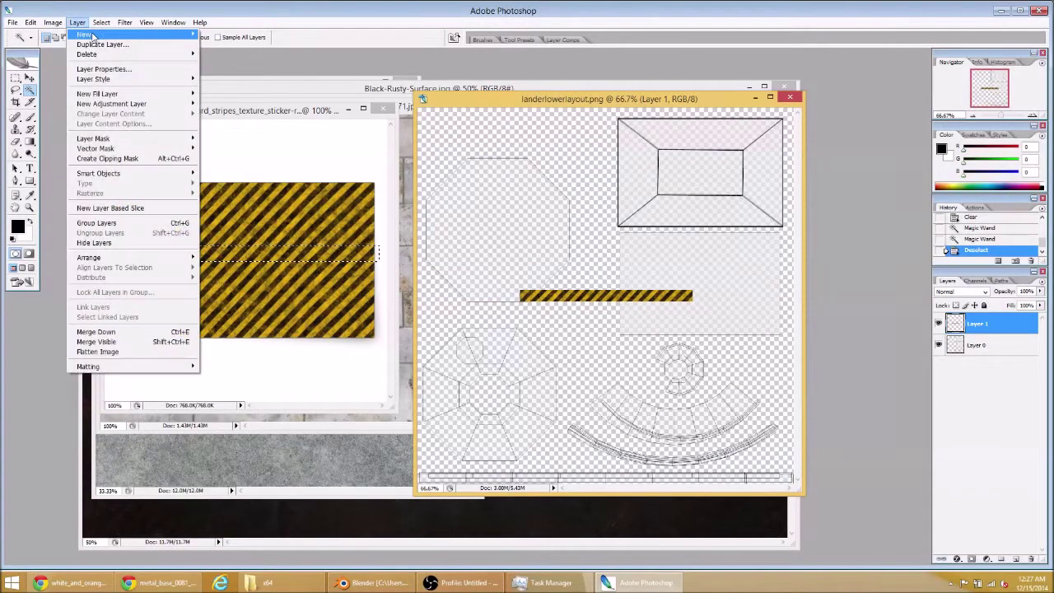
{"action": "left_click", "coordinate": [95, 44]}
{"action": "left_click", "coordinate": [618, 179]}
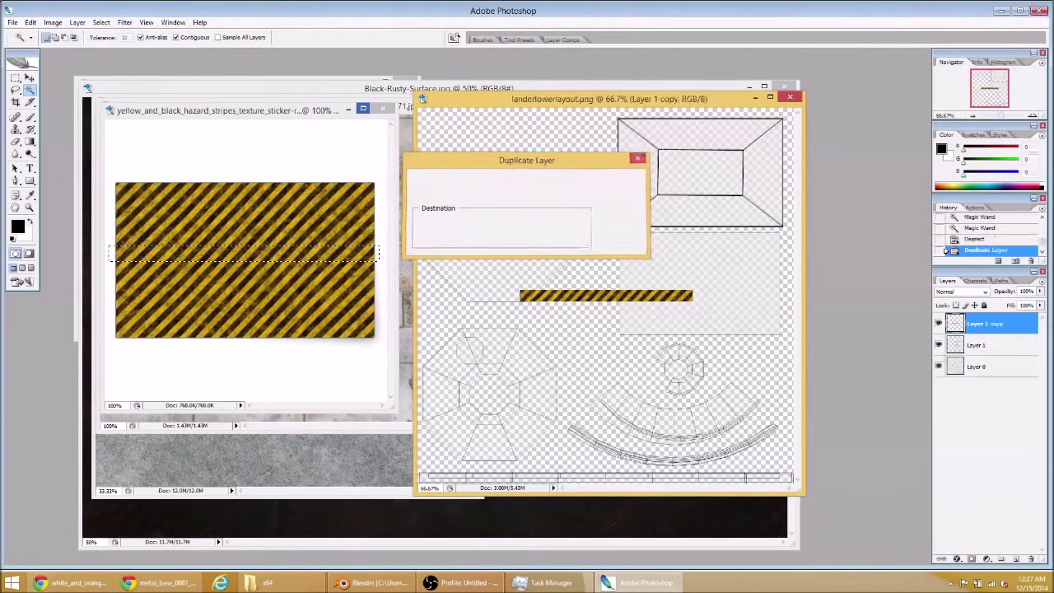
{"action": "key", "text": "v"}
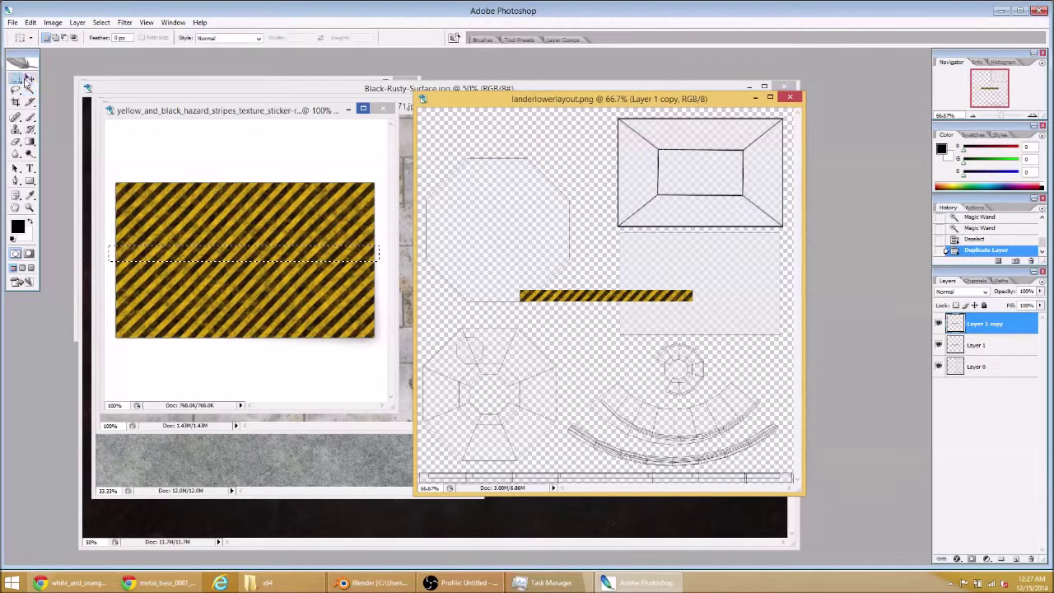
{"action": "left_click_drag", "start_coordinate": [582, 294], "coordinate": [401, 303]}
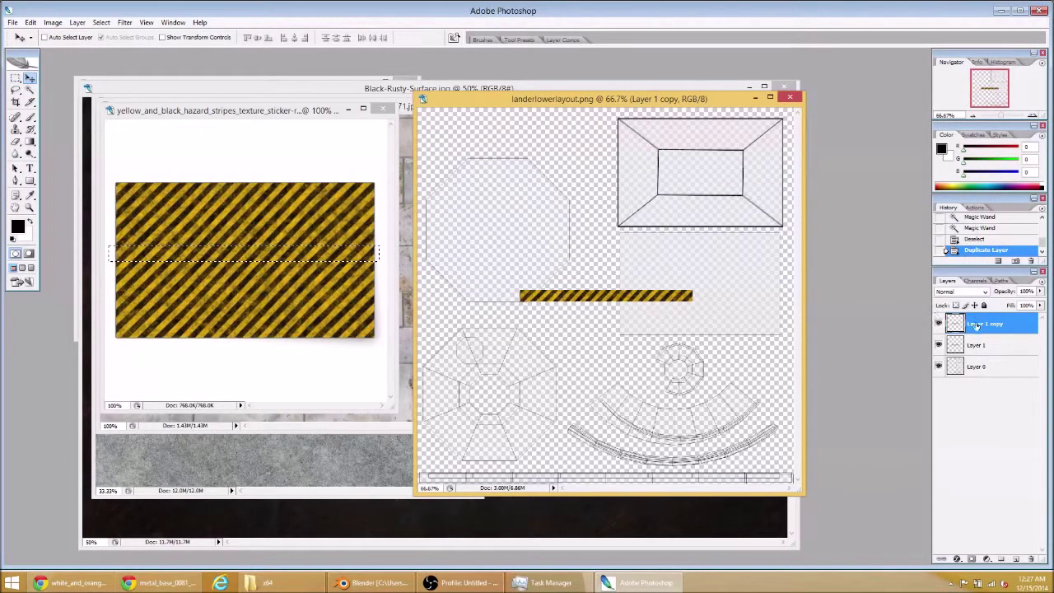
{"action": "left_click_drag", "start_coordinate": [589, 293], "coordinate": [760, 294]}
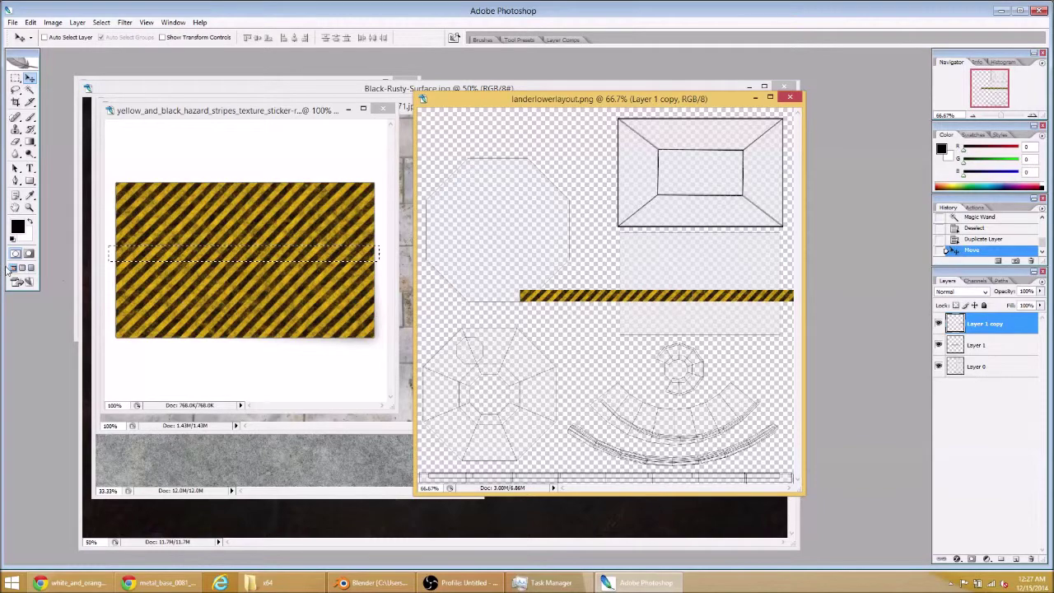
- Try to close the grey seam between the two strips by shifting the copy left over the original's end
{"action": "key", "text": "ctrl+plus"}
{"action": "key", "text": "ctrl+plus"}
{"action": "key", "text": "ctrl+plus"}
{"action": "left_click_drag", "start_coordinate": [689, 305], "coordinate": [344, 321]}
{"action": "left_click_drag", "start_coordinate": [608, 318], "coordinate": [526, 324]}
{"action": "key", "text": "ctrl+plus"}
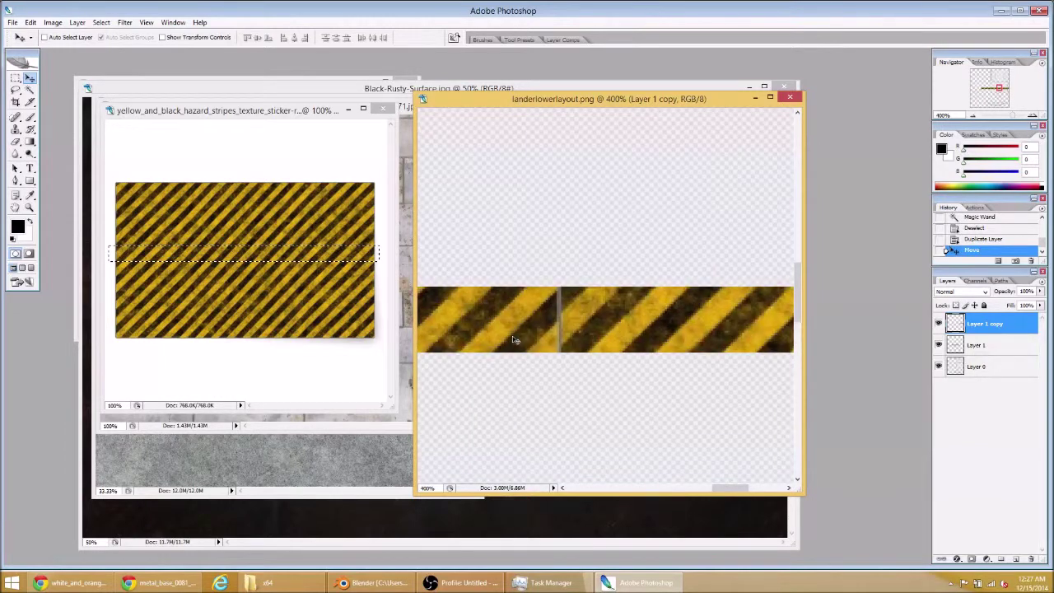
{"action": "left_click_drag", "start_coordinate": [522, 306], "coordinate": [546, 307]}
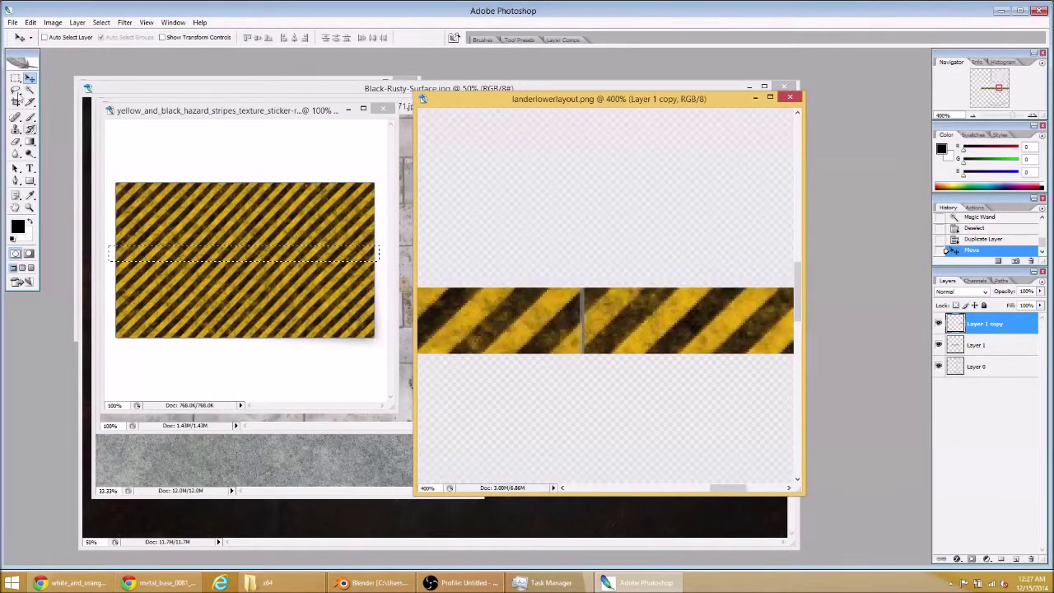
{"action": "left_click_drag", "start_coordinate": [671, 328], "coordinate": [600, 329]}
{"action": "key", "text": "Right"}
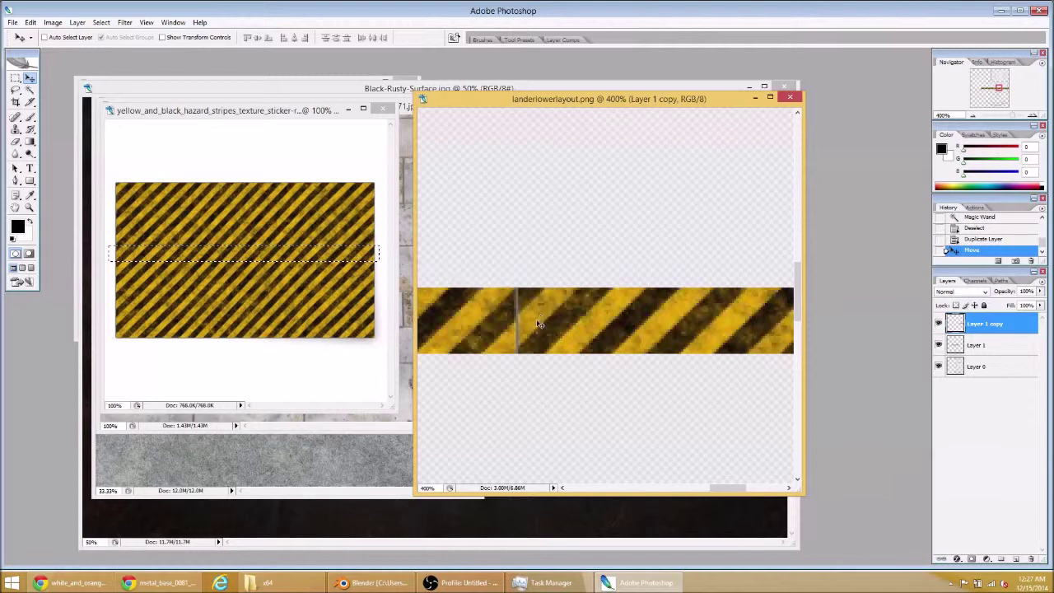
- Undo the overlapping move and reposition the copied strip directly against the original strip's right end
{"action": "key", "text": "ctrl+z"}
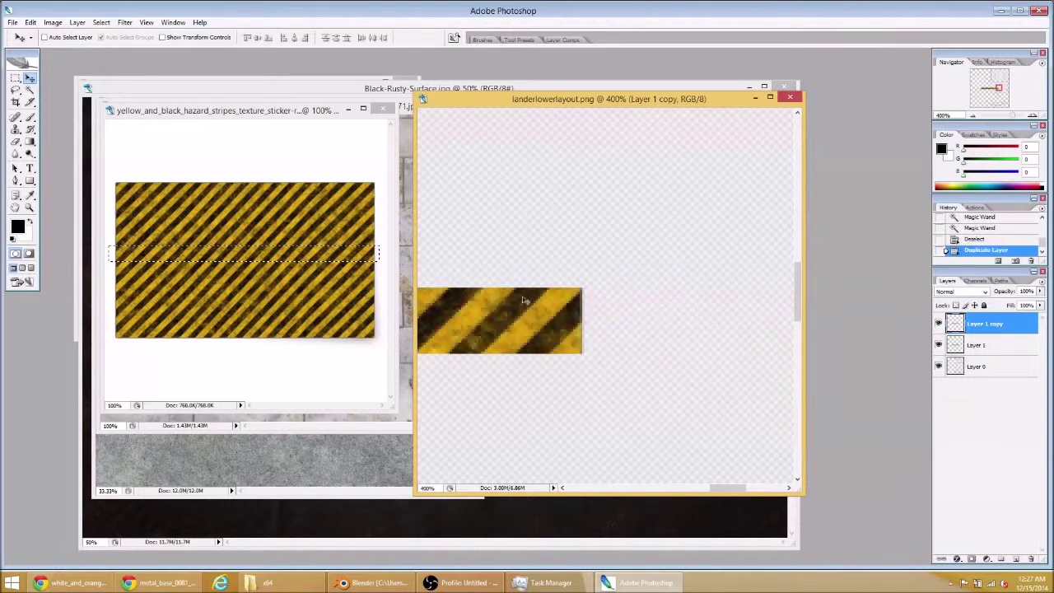
{"action": "key", "text": "ctrl+z"}
{"action": "key", "text": "ctrl+z"}
{"action": "key", "text": "ctrl+z"}
{"action": "key", "text": "ctrl+z"}
{"action": "left_click_drag", "start_coordinate": [438, 311], "coordinate": [411, 324]}
{"action": "left_click_drag", "start_coordinate": [491, 327], "coordinate": [639, 330]}
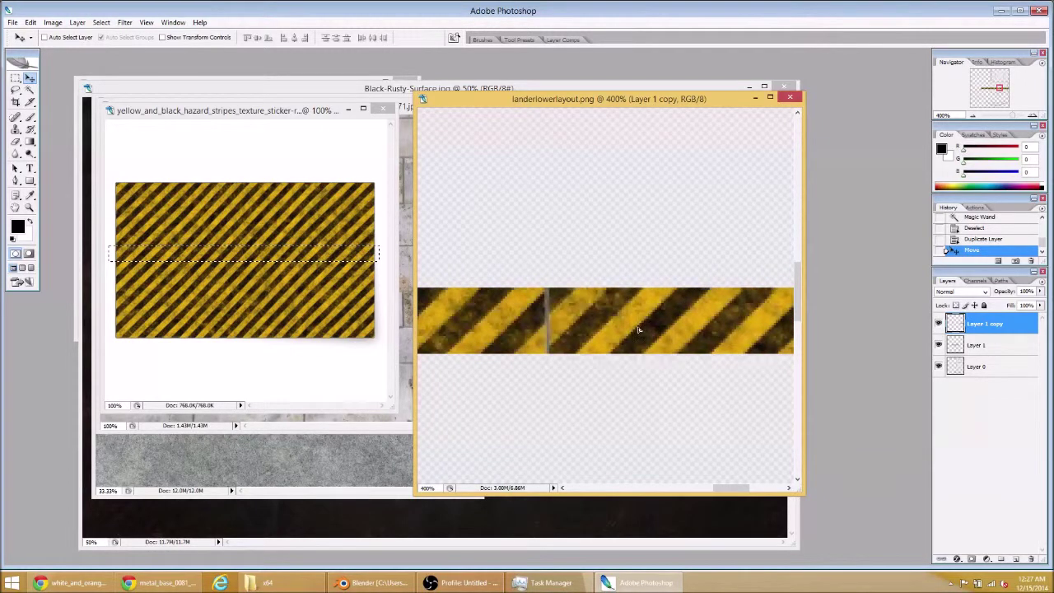
- Delete the grey edge pixels at the copied strip's left end with the Magic Wand and clear the selection
{"action": "left_click", "coordinate": [29, 89]}
{"action": "left_click", "coordinate": [548, 316]}
{"action": "left_click", "coordinate": [548, 312]}
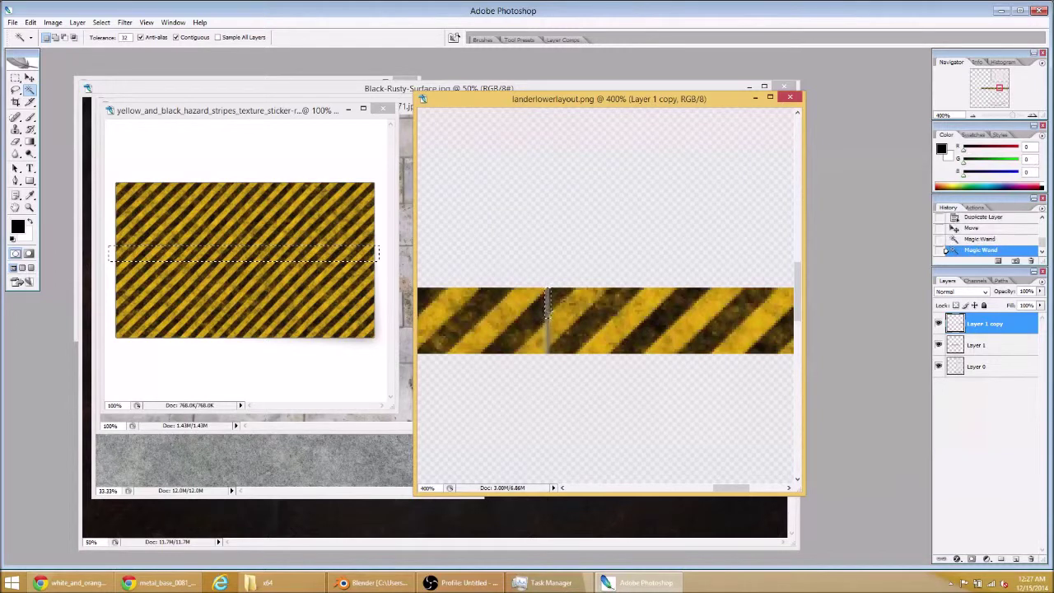
{"action": "key", "text": "Delete"}
{"action": "left_click", "coordinate": [547, 329]}
{"action": "key", "text": "Delete"}
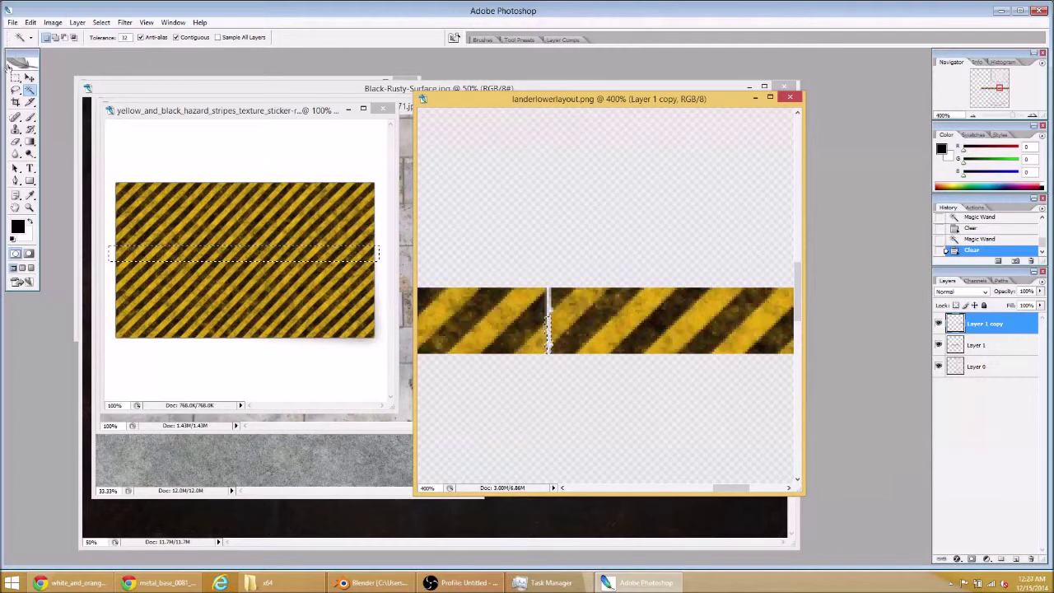
{"action": "left_click", "coordinate": [30, 77]}
{"action": "left_click", "coordinate": [15, 77]}
{"action": "left_click", "coordinate": [560, 401]}
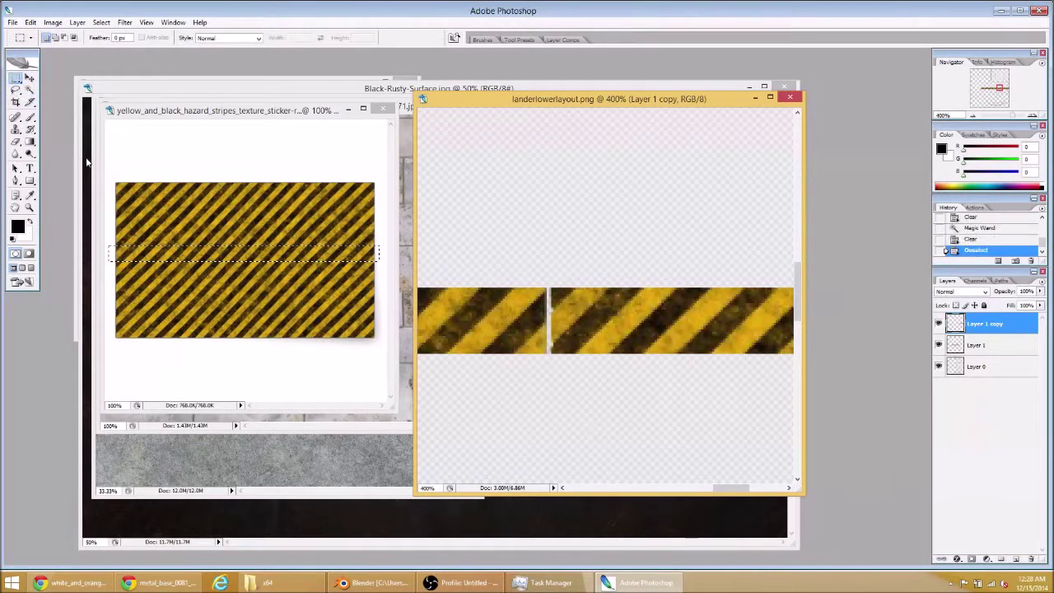
- Slide the trimmed copy over the original strip's end so the stripes continue, and blend the seam with the Clone Stamp
{"action": "left_click", "coordinate": [29, 77]}
{"action": "left_click_drag", "start_coordinate": [642, 328], "coordinate": [575, 328]}
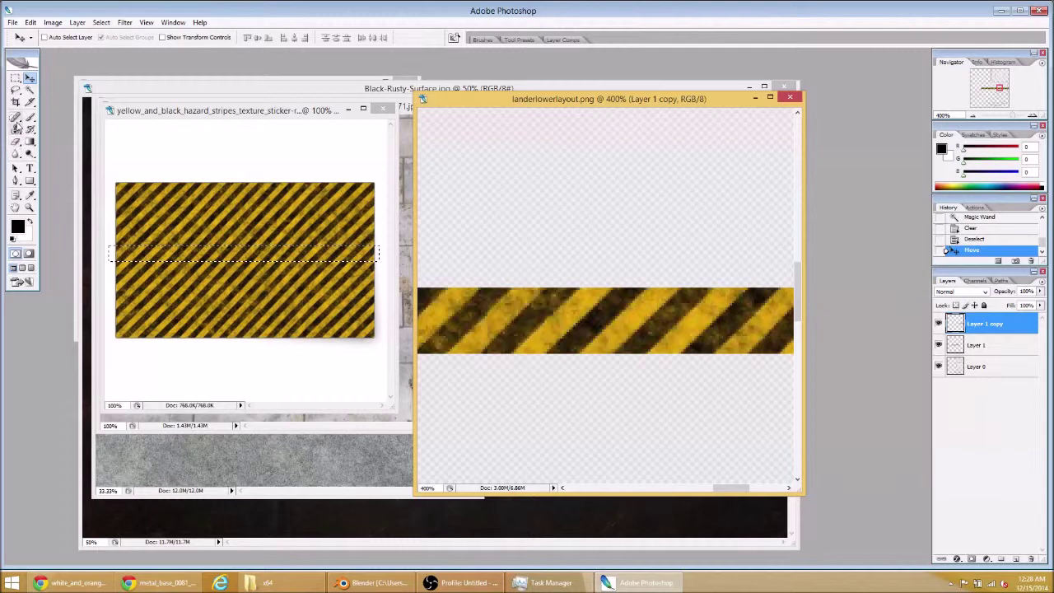
{"action": "left_click", "coordinate": [16, 118]}
{"action": "left_click", "coordinate": [16, 129]}
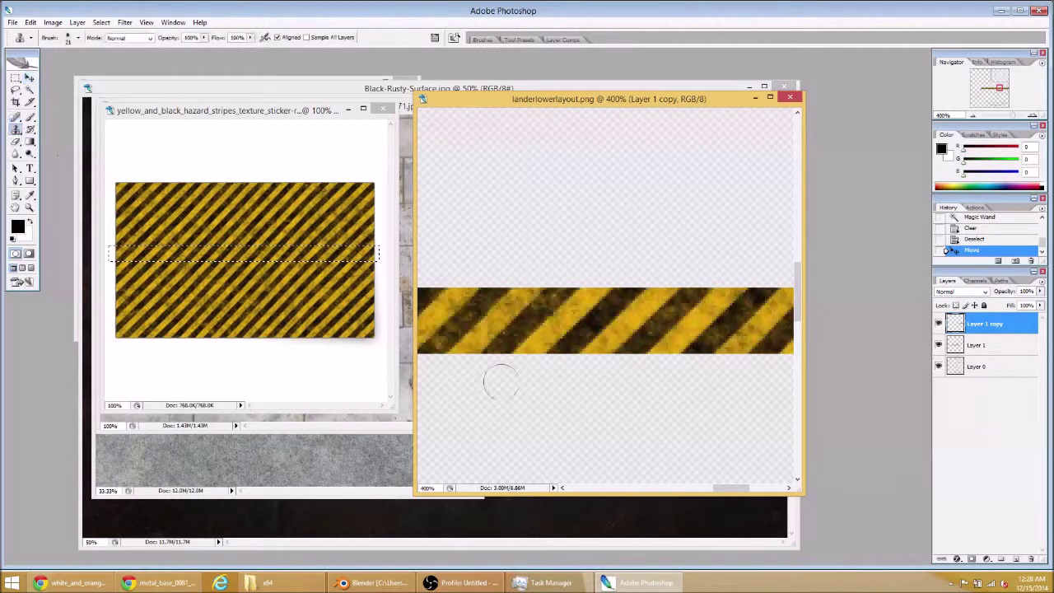
{"action": "left_click", "coordinate": [513, 311], "text": "alt"}
{"action": "left_click", "coordinate": [484, 329]}
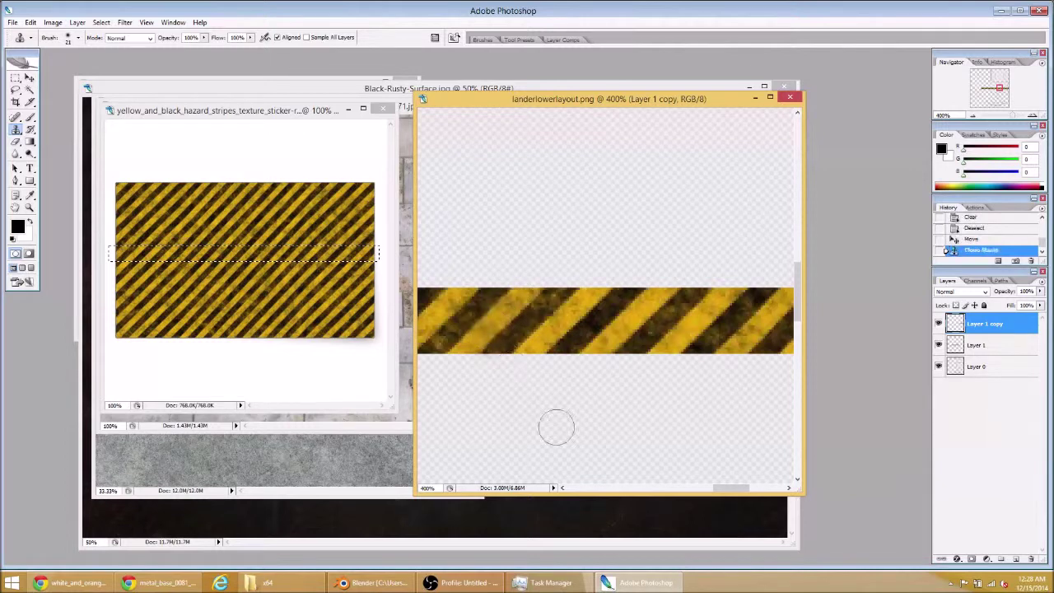
- Merge Layer 1 and Layer 1 copy into a single hazard strip layer
{"action": "key", "text": "ctrl+minus"}
{"action": "key", "text": "ctrl+minus"}
{"action": "key", "text": "ctrl+minus"}
{"action": "key", "text": "ctrl+minus"}
{"action": "key", "text": "ctrl+minus"}
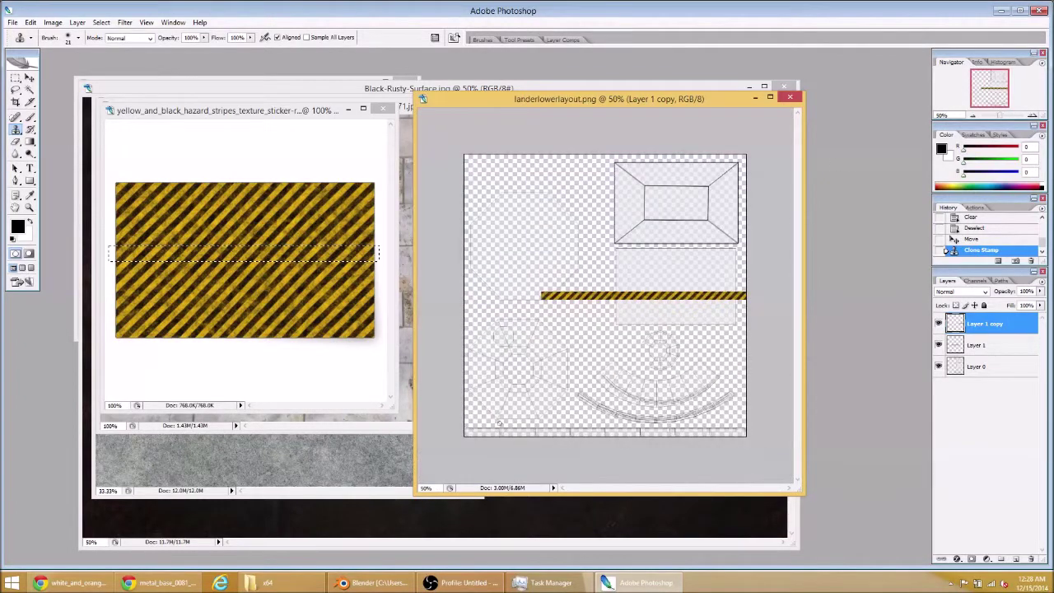
{"action": "left_click", "coordinate": [997, 345], "text": "shift"}
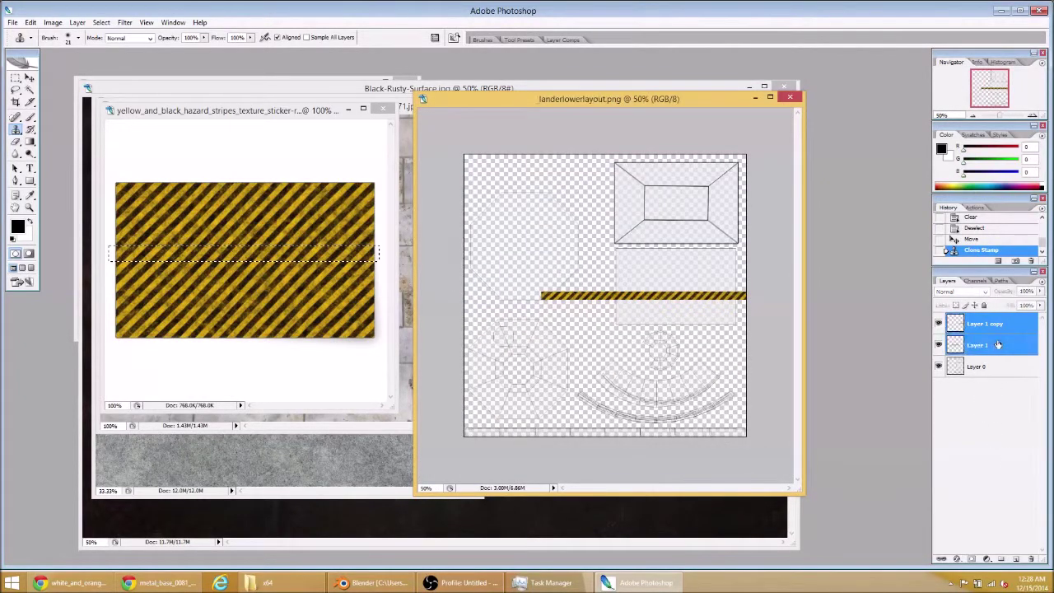
{"action": "key", "text": "ctrl+e"}
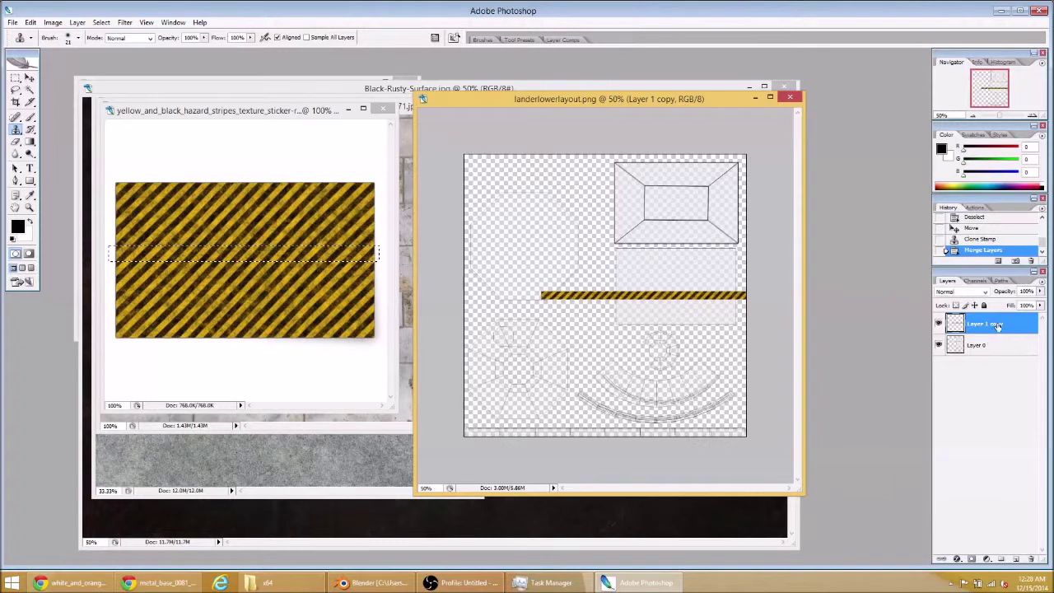
{"action": "right_click", "coordinate": [997, 326]}
{"action": "left_click", "coordinate": [978, 334]}
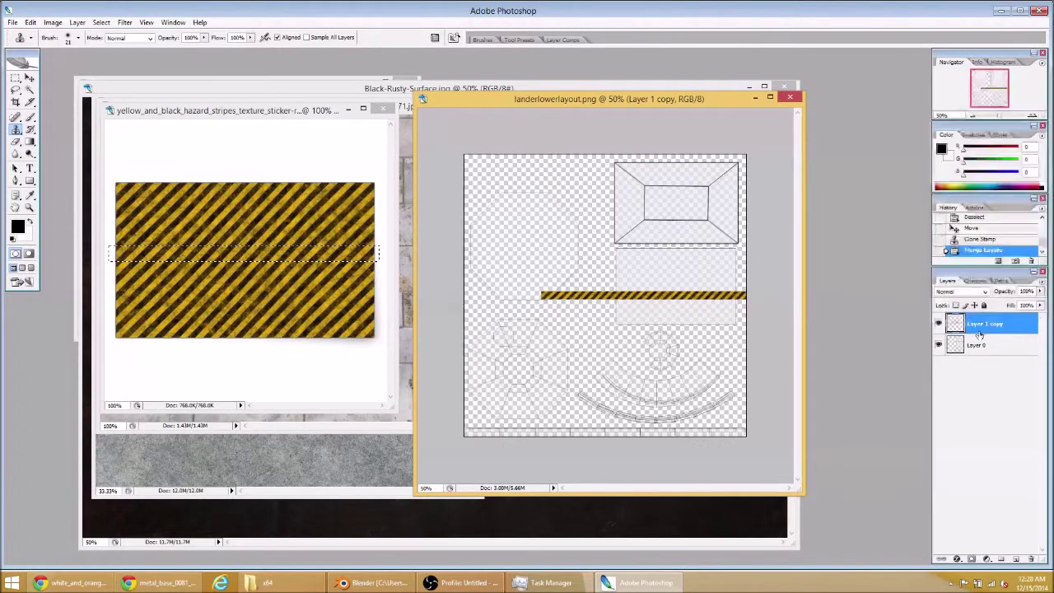
- Rename the merged strip layer to "stripes - shroud" and place it below Layer 0
{"action": "double_click", "coordinate": [986, 325]}
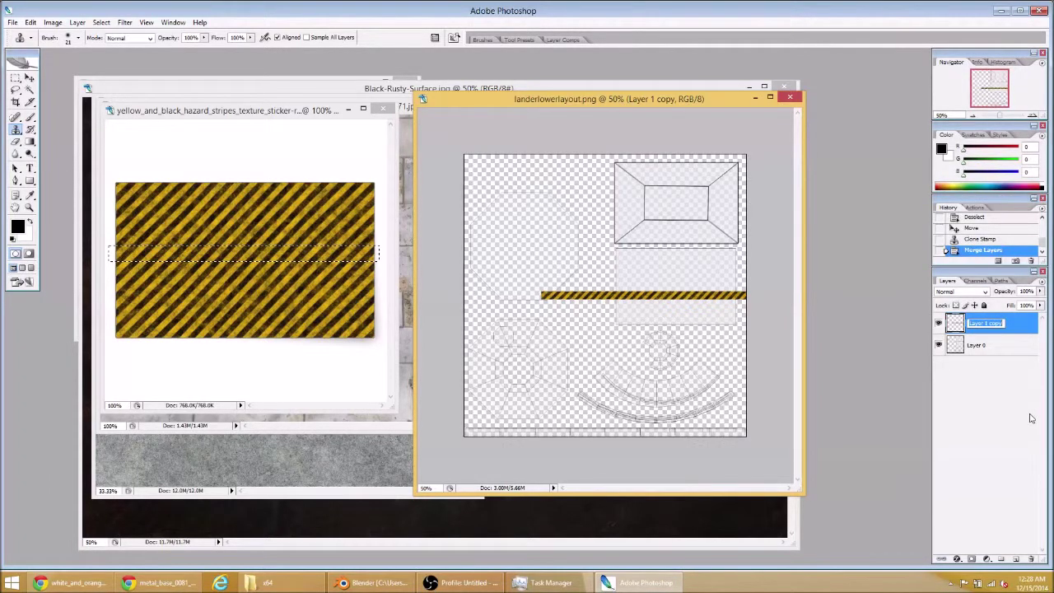
{"action": "type", "text": "stripes - shroud"}
{"action": "key", "text": "Return"}
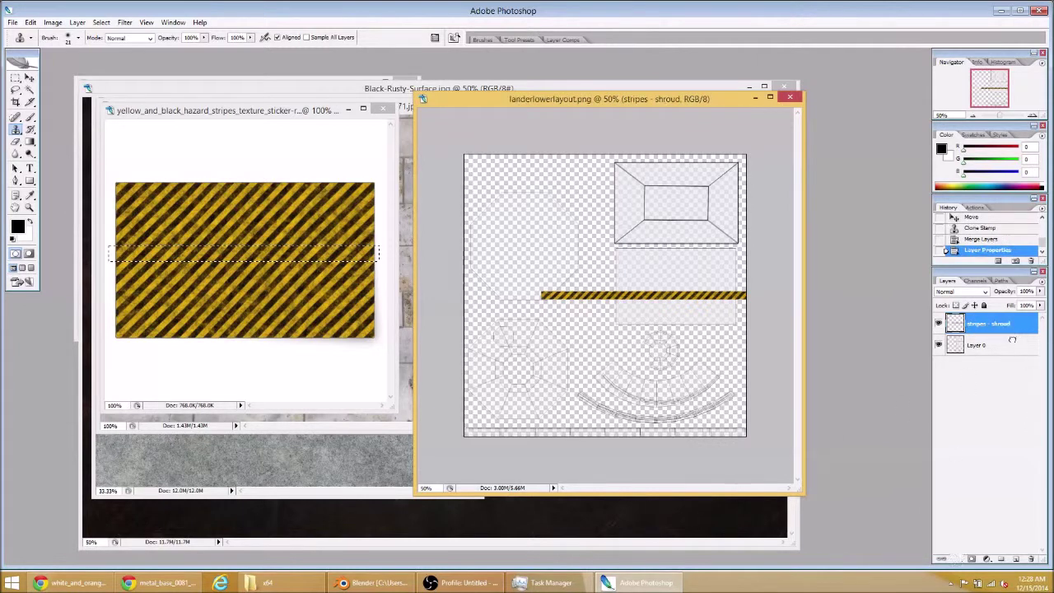
{"action": "left_click_drag", "start_coordinate": [1012, 334], "coordinate": [1011, 356]}
- Move the hazard strip onto the UV band along the layout's bottom edge and scale it to about 112.9% to span the full width
{"action": "left_click", "coordinate": [29, 77]}
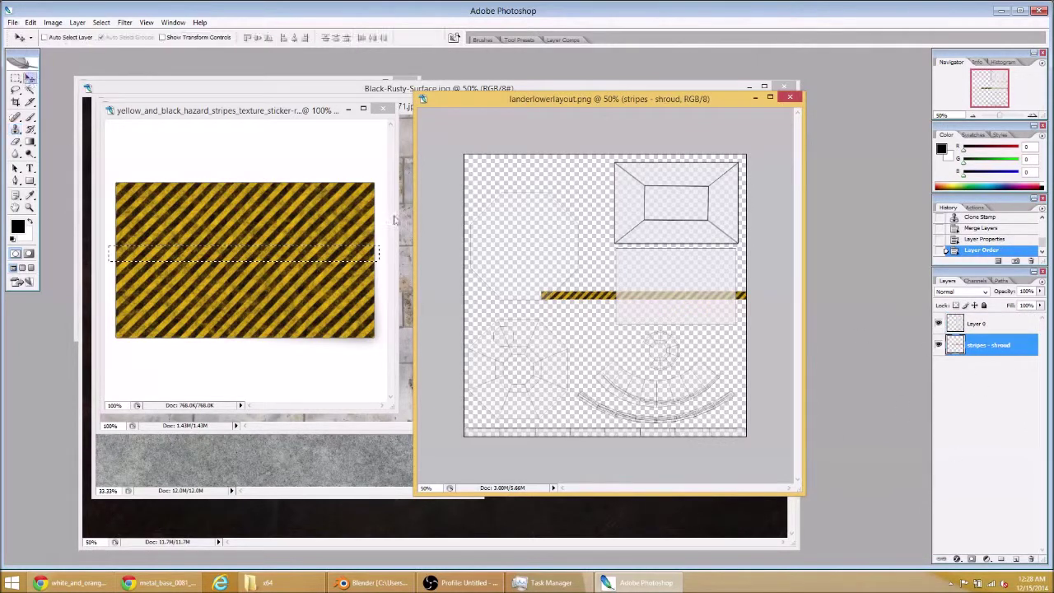
{"action": "left_click_drag", "start_coordinate": [641, 297], "coordinate": [565, 432]}
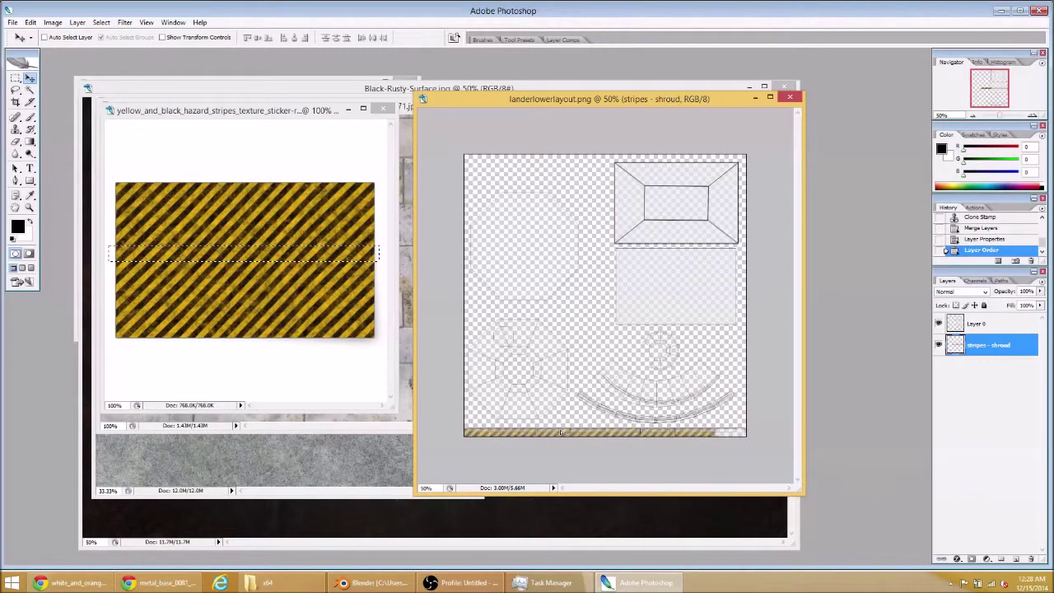
{"action": "left_click", "coordinate": [30, 22]}
{"action": "mouse_move", "coordinate": [82, 208]}
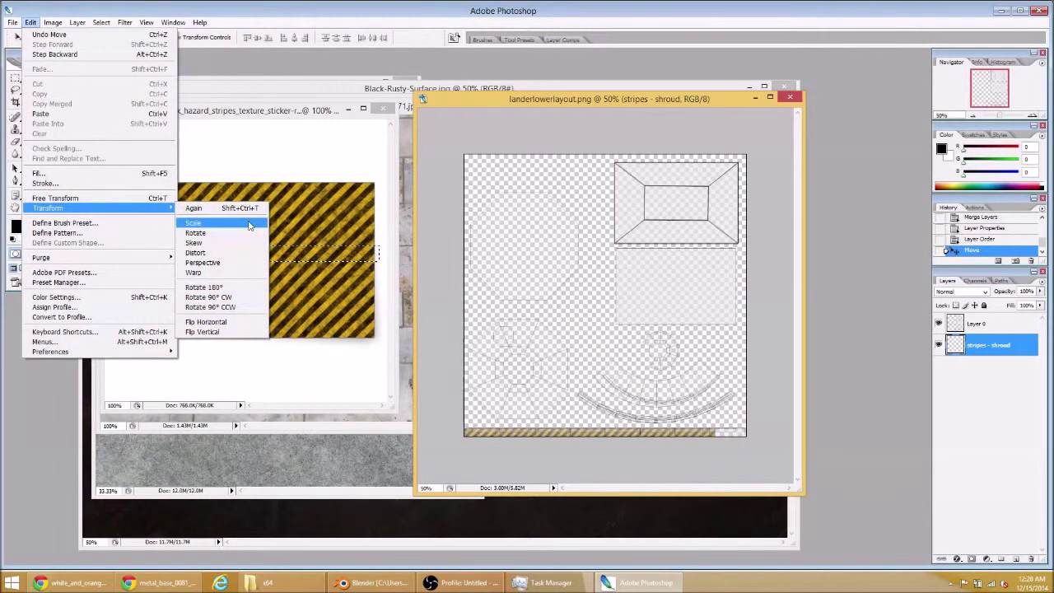
{"action": "left_click", "coordinate": [204, 223]}
{"action": "left_click_drag", "start_coordinate": [716, 427], "coordinate": [750, 424]}
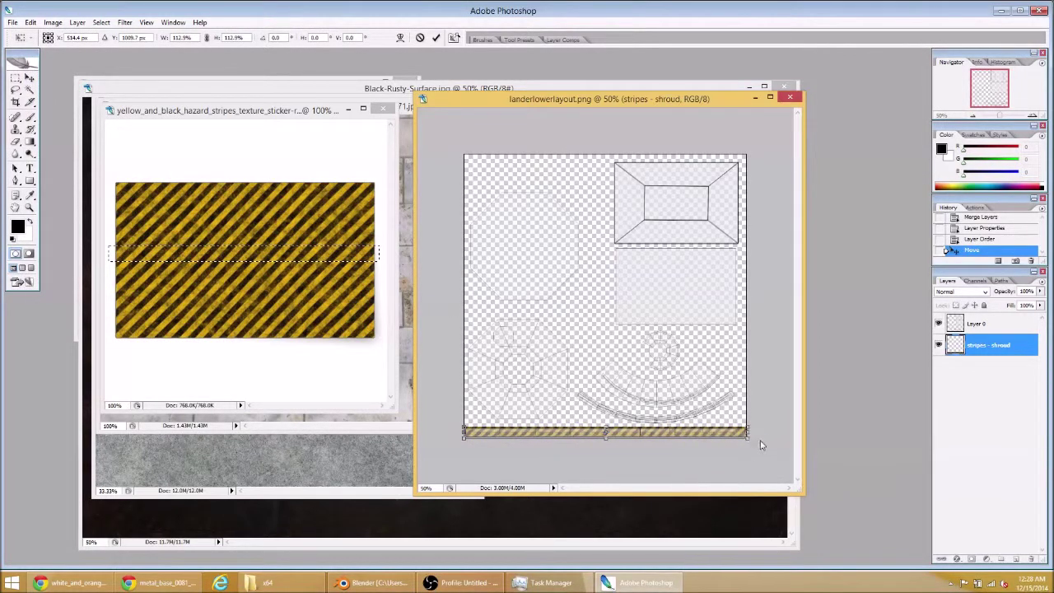
{"action": "key", "text": "Return"}
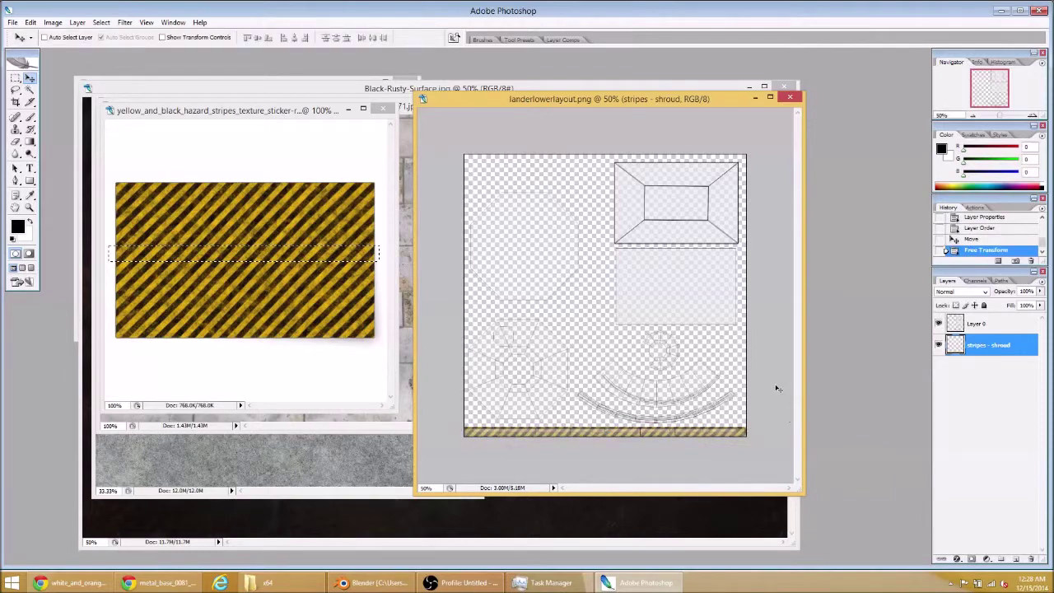
- Close the hazard stripes image and select a large square area of stone tiles in the white_and_orange_stone_tile image
{"action": "left_click", "coordinate": [200, 112]}
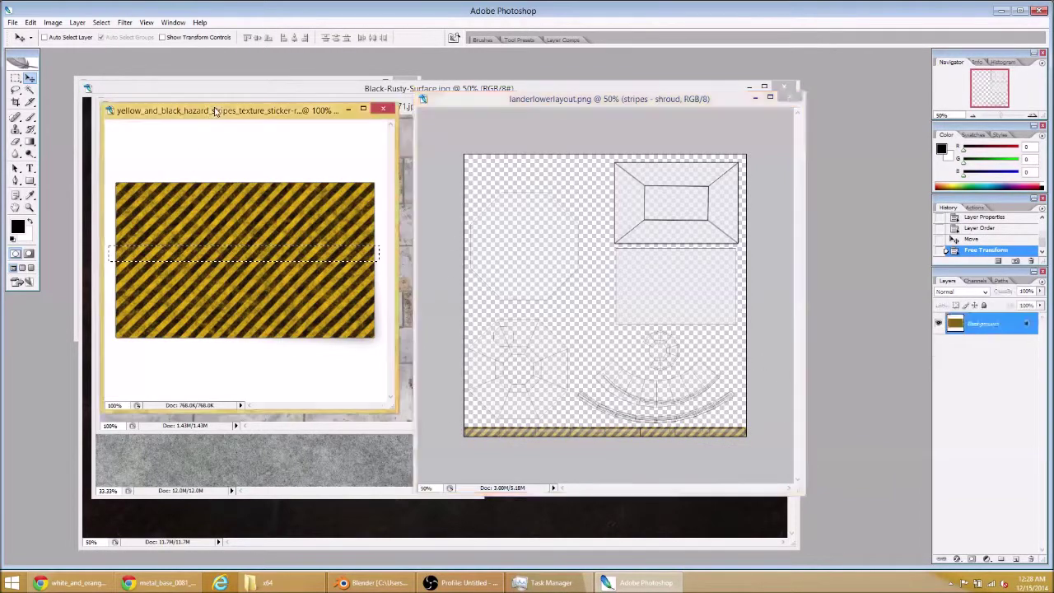
{"action": "left_click", "coordinate": [382, 108]}
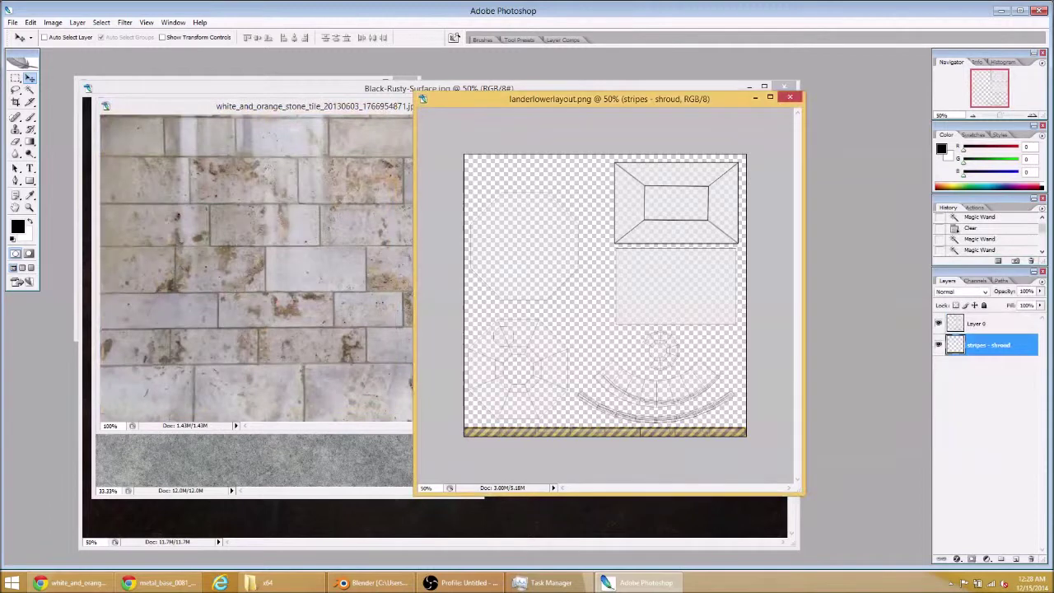
{"action": "key", "text": "m"}
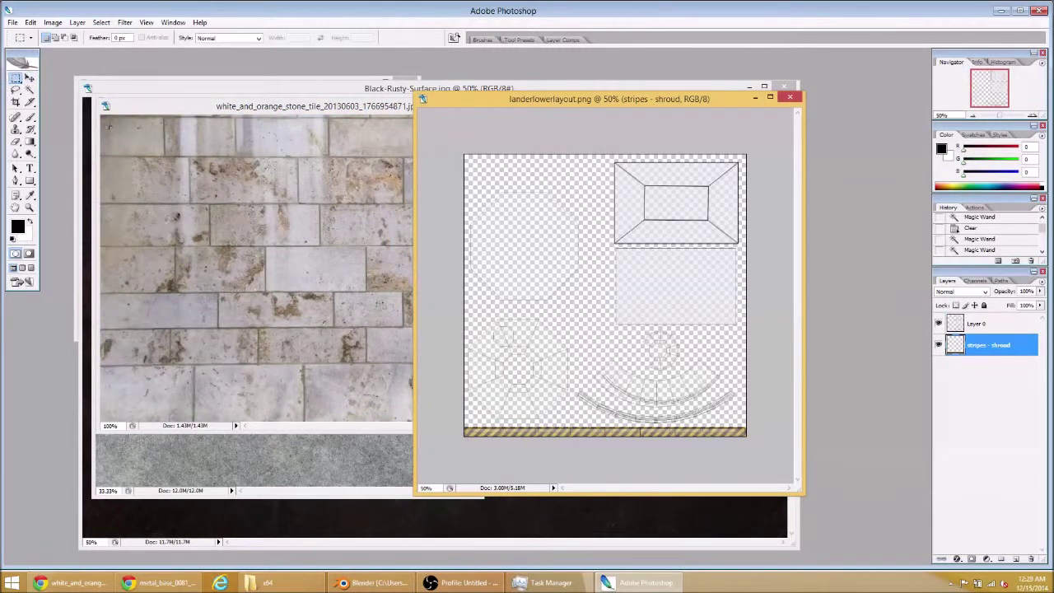
{"action": "left_click", "coordinate": [109, 125]}
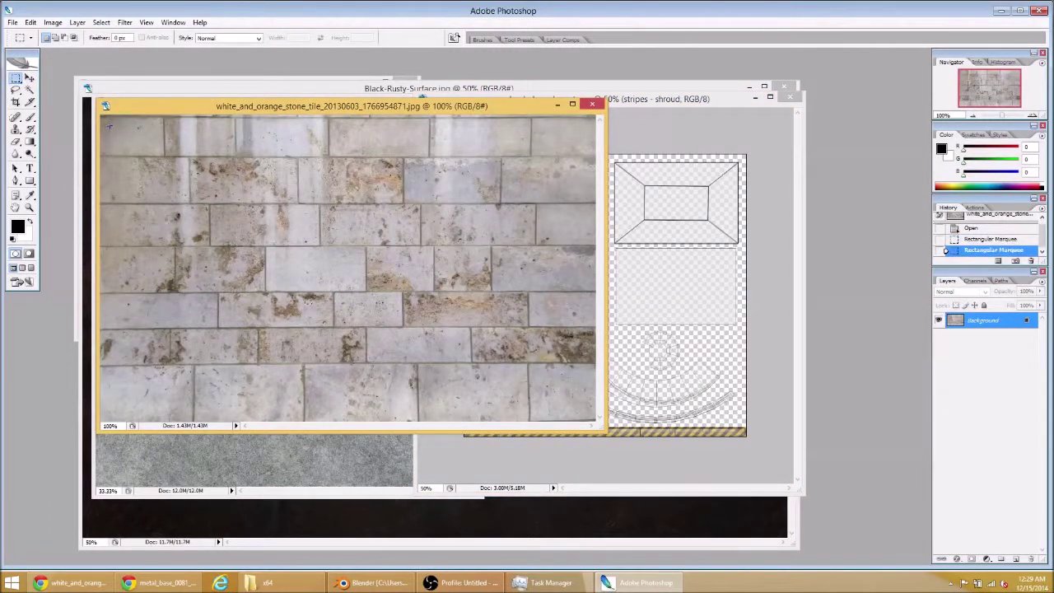
{"action": "left_click_drag", "start_coordinate": [108, 119], "coordinate": [403, 418]}
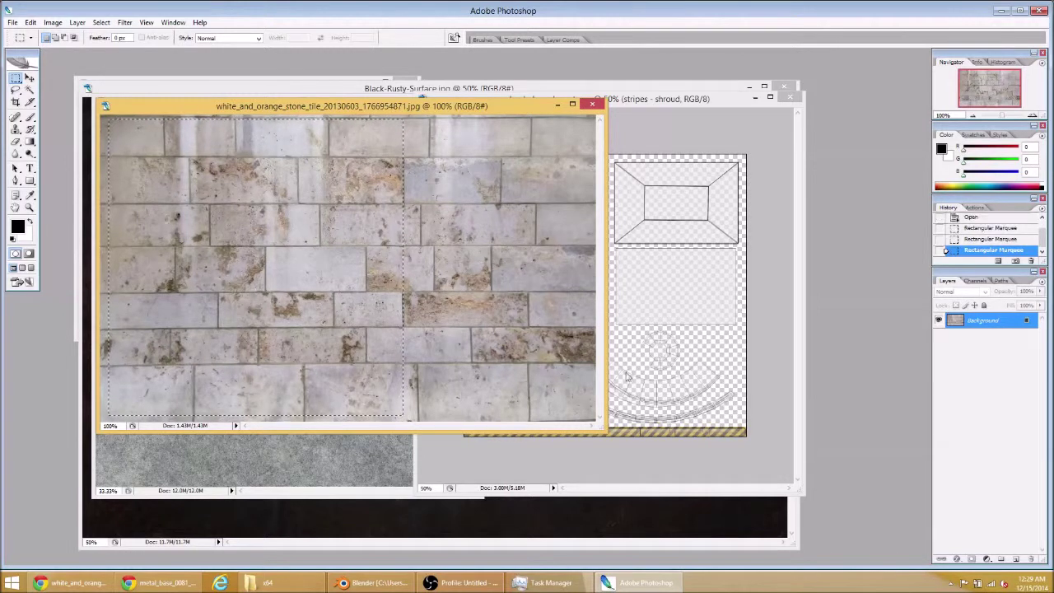
- Paste the copied stone tiles into landerlowerlayout.png and position them over the large octagon in the layout's upper left
{"action": "left_click", "coordinate": [636, 109]}
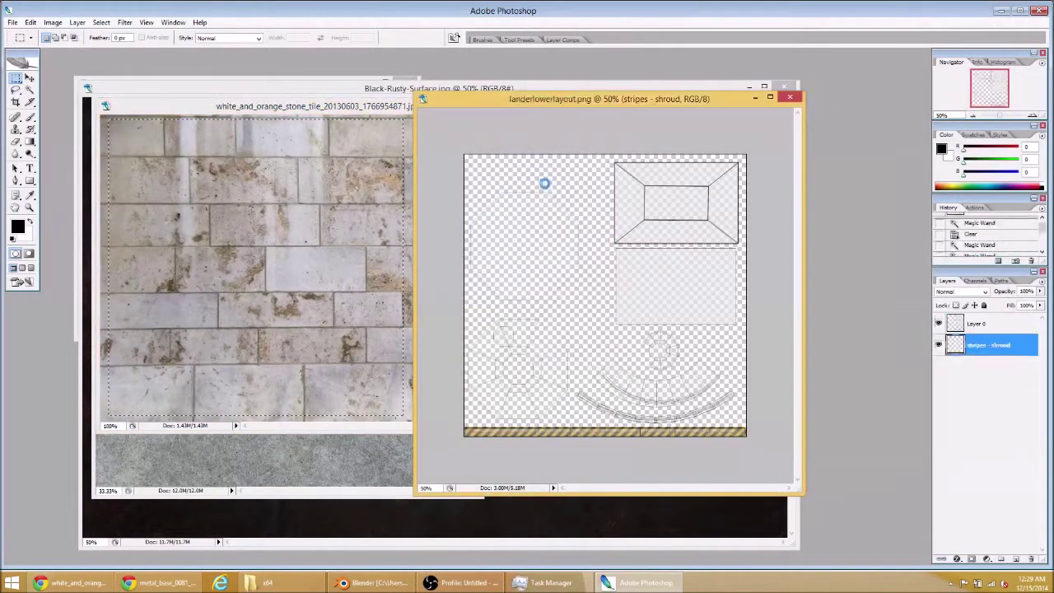
{"action": "key", "text": "ctrl+v"}
{"action": "key", "text": "v"}
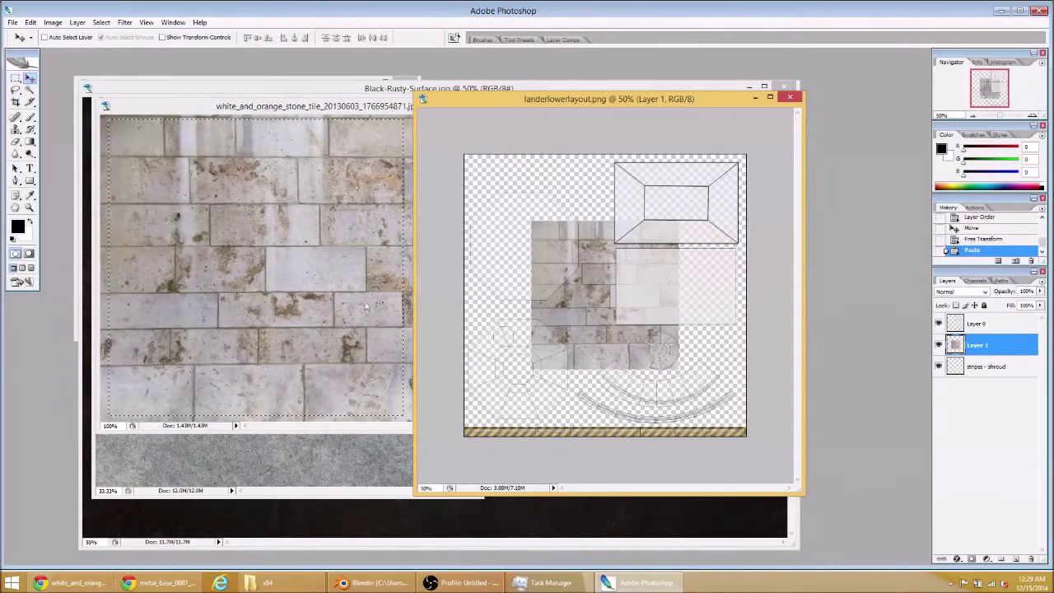
{"action": "left_click_drag", "start_coordinate": [580, 314], "coordinate": [543, 290]}
- Scale the stone tile layer to about 78.5% height and narrow its width to fit closely around the octagon
{"action": "left_click", "coordinate": [31, 22]}
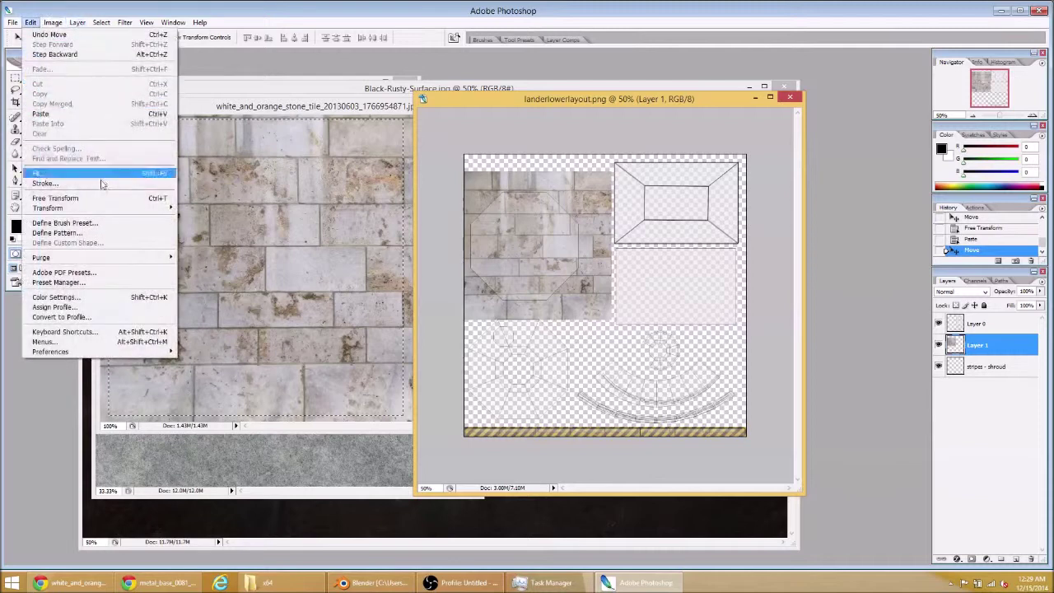
{"action": "mouse_move", "coordinate": [94, 209]}
{"action": "left_click", "coordinate": [195, 227]}
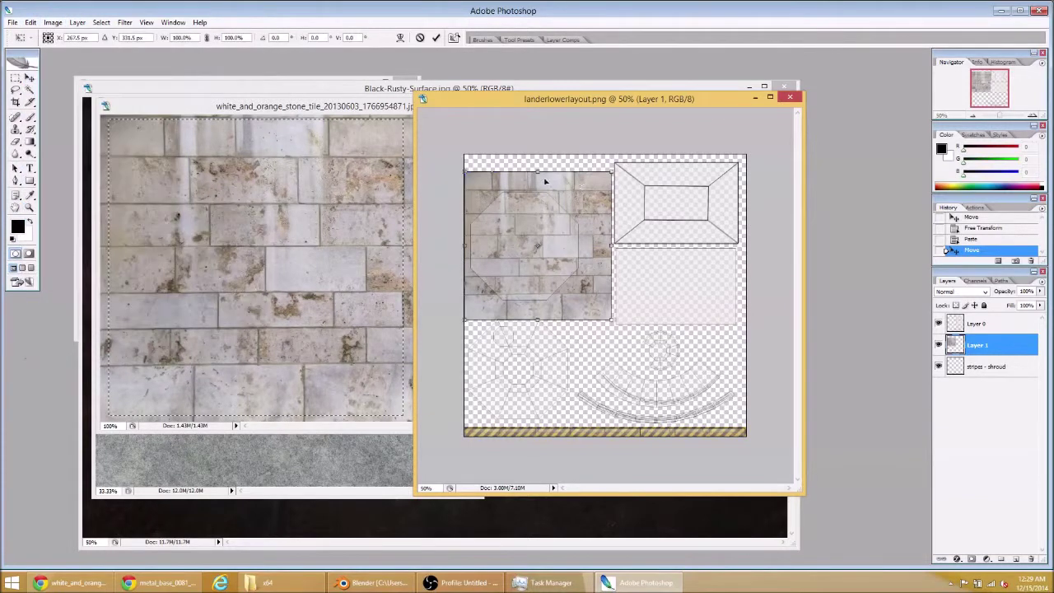
{"action": "left_click_drag", "start_coordinate": [539, 176], "coordinate": [536, 187]}
{"action": "left_click_drag", "start_coordinate": [537, 318], "coordinate": [524, 295]}
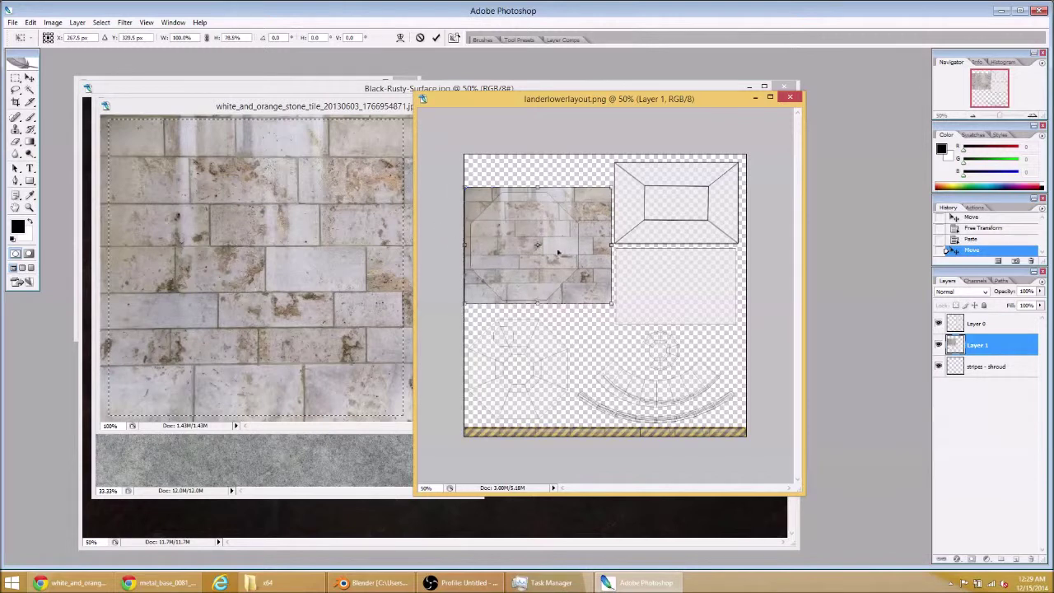
{"action": "left_click_drag", "start_coordinate": [609, 246], "coordinate": [582, 246]}
{"action": "key", "text": "Return"}
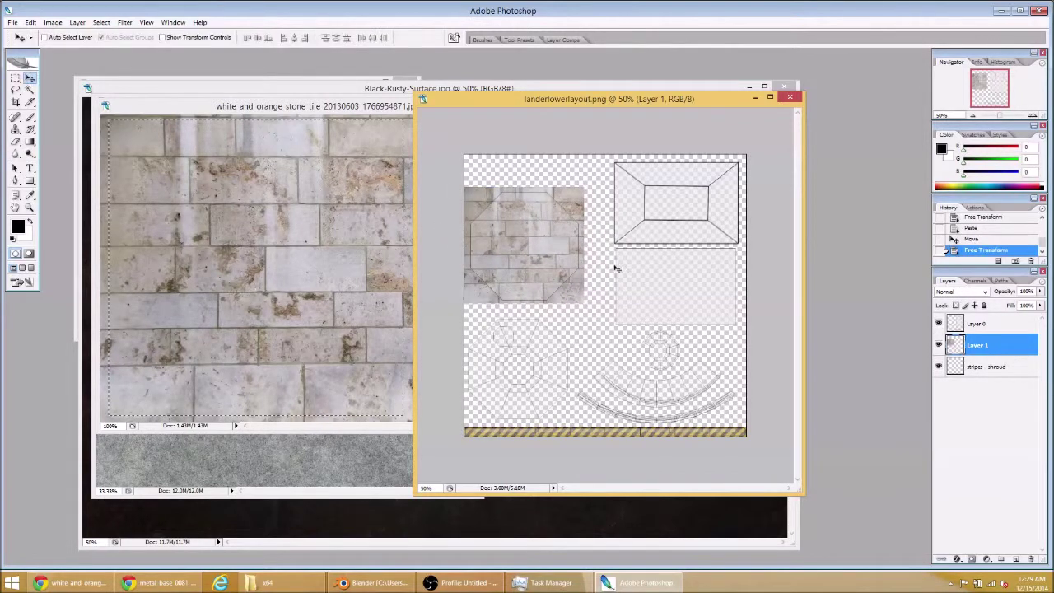
- Close the stone tile image and rearrange the remaining image windows so metal_base_0081_01_preview.jpg is uncovered
{"action": "left_click", "coordinate": [237, 110]}
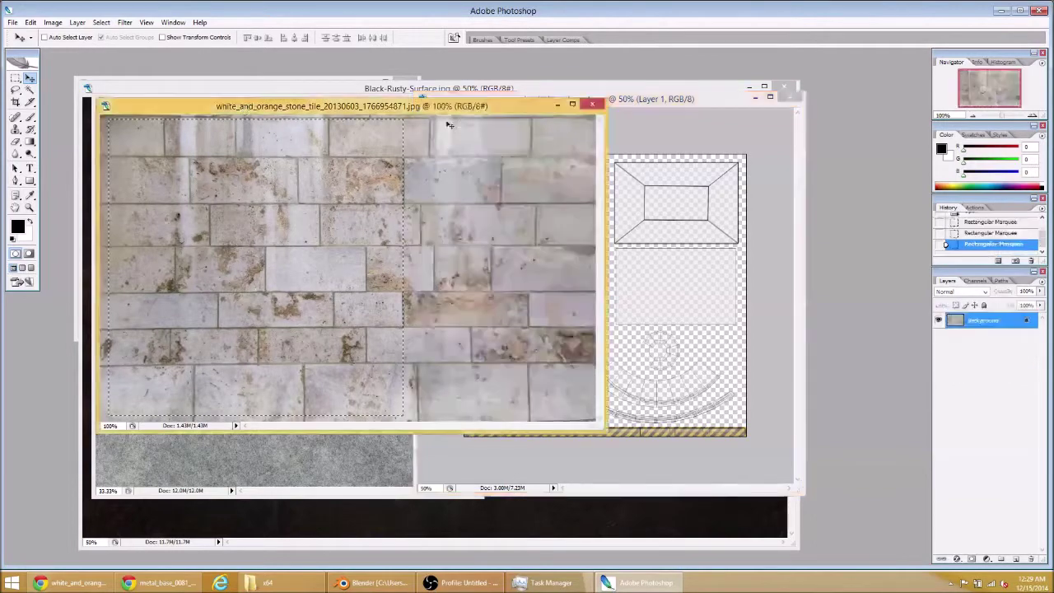
{"action": "left_click", "coordinate": [592, 105]}
{"action": "left_click_drag", "start_coordinate": [253, 96], "coordinate": [188, 312]}
{"action": "left_click", "coordinate": [221, 106]}
{"action": "left_click_drag", "start_coordinate": [222, 104], "coordinate": [183, 368]}
{"action": "left_click_drag", "start_coordinate": [228, 87], "coordinate": [220, 56]}
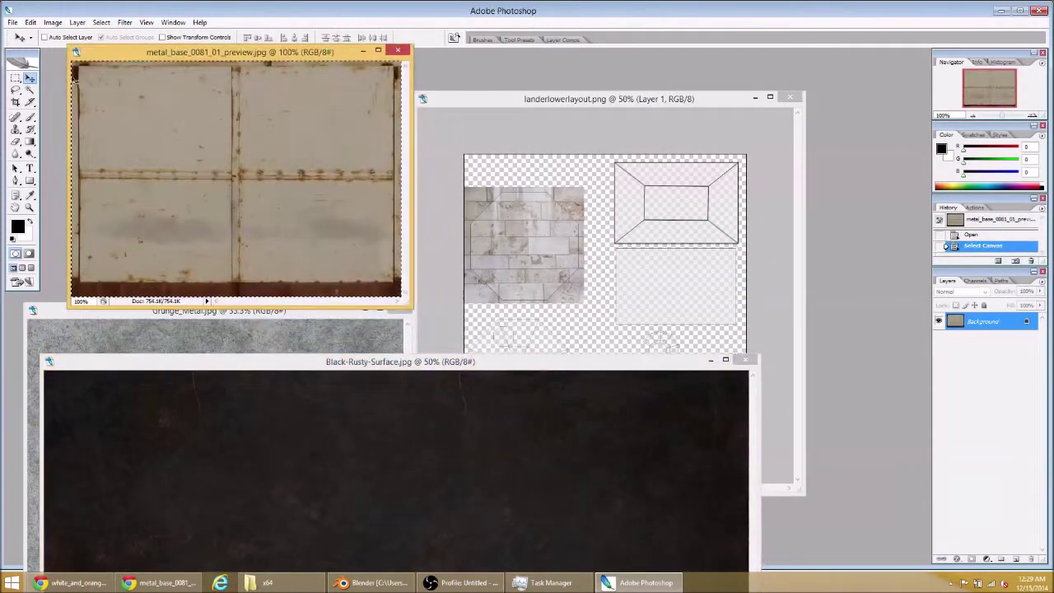
- Copy the whole metal_base_0081_01_preview.jpg image into landerlowerlayout.png and place it over the solid rectangle below the framed panel
{"action": "key", "text": "ctrl+c"}
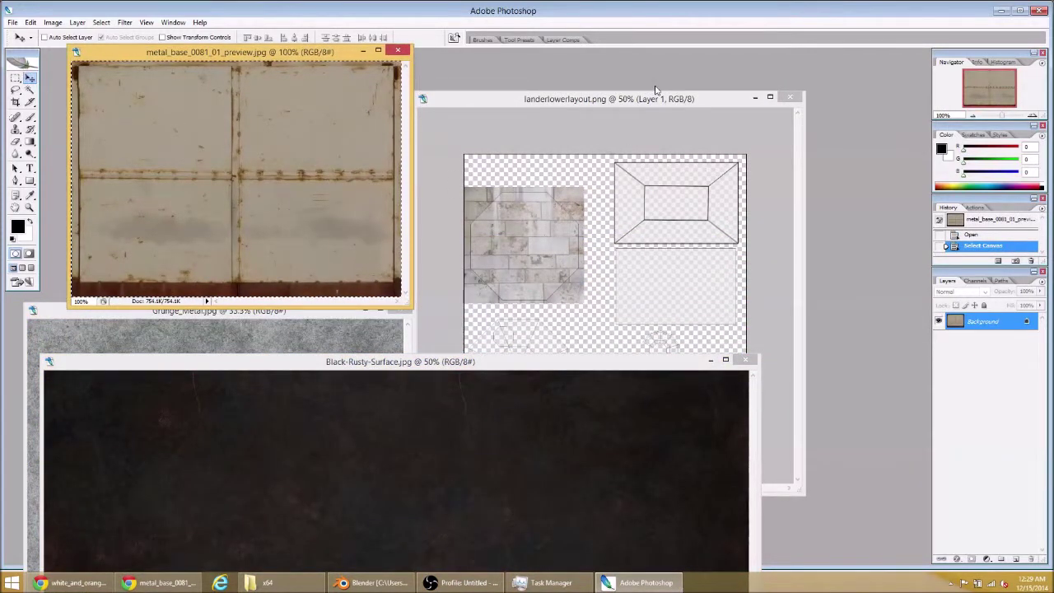
{"action": "left_click", "coordinate": [659, 100]}
{"action": "key", "text": "ctrl+v"}
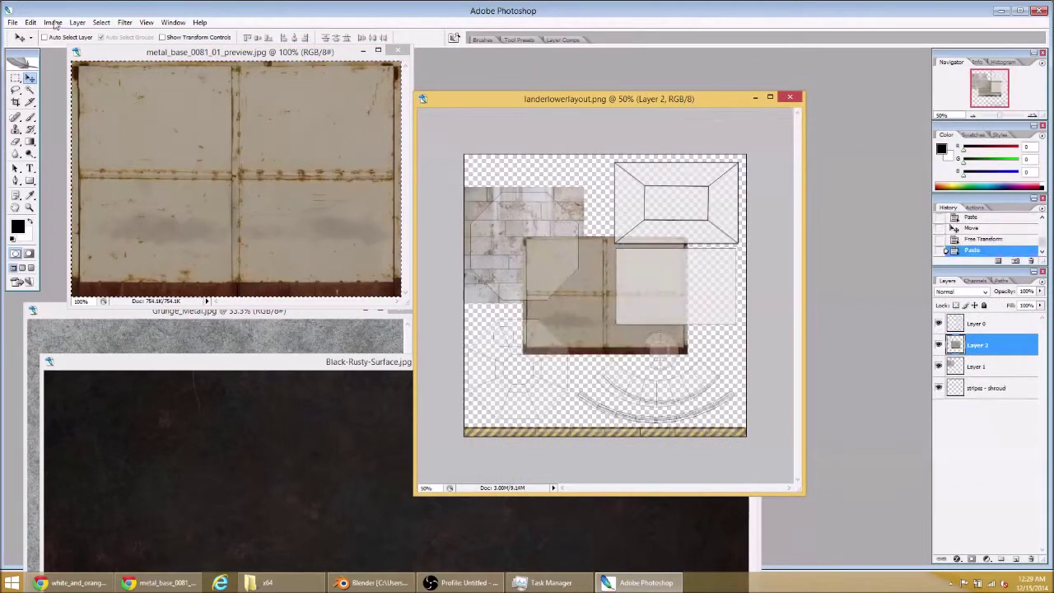
{"action": "mouse_move", "coordinate": [619, 296]}
{"action": "left_mouse_down"}
{"action": "mouse_move", "coordinate": [702, 299]}
{"action": "mouse_move", "coordinate": [670, 288]}
{"action": "left_mouse_up"}
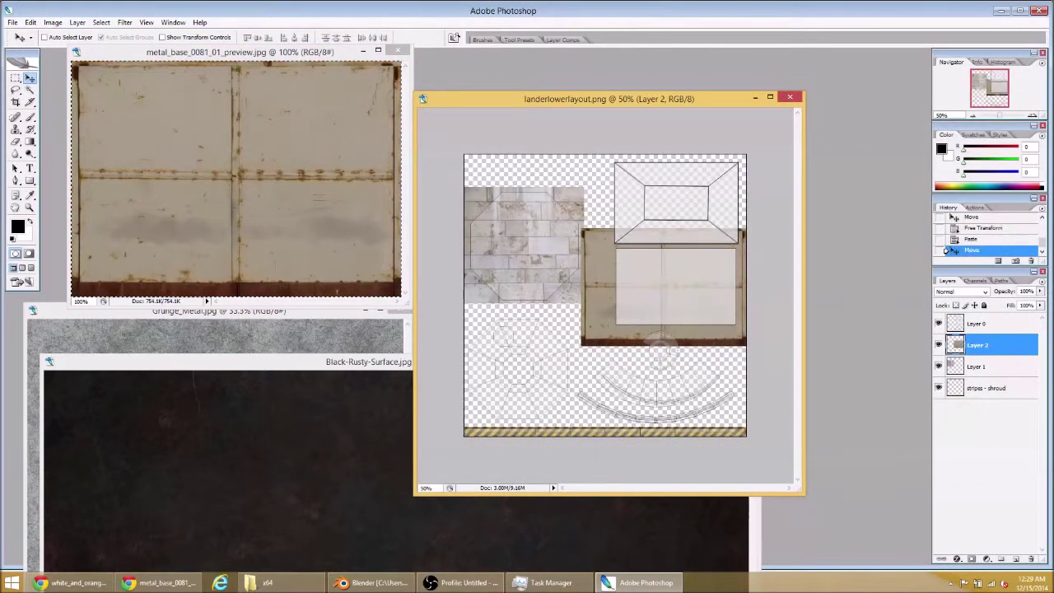
- Scale the metal plate layer to about 72.3% width and 64.8% height so its edges match the UV rectangle
{"action": "left_click", "coordinate": [31, 22]}
{"action": "mouse_move", "coordinate": [82, 207]}
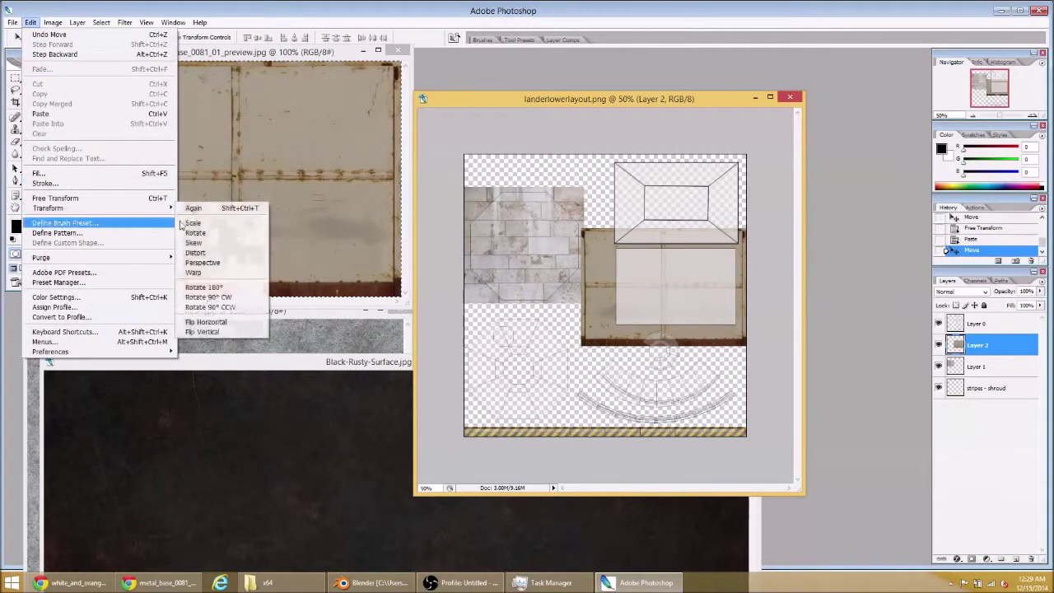
{"action": "left_click", "coordinate": [212, 222]}
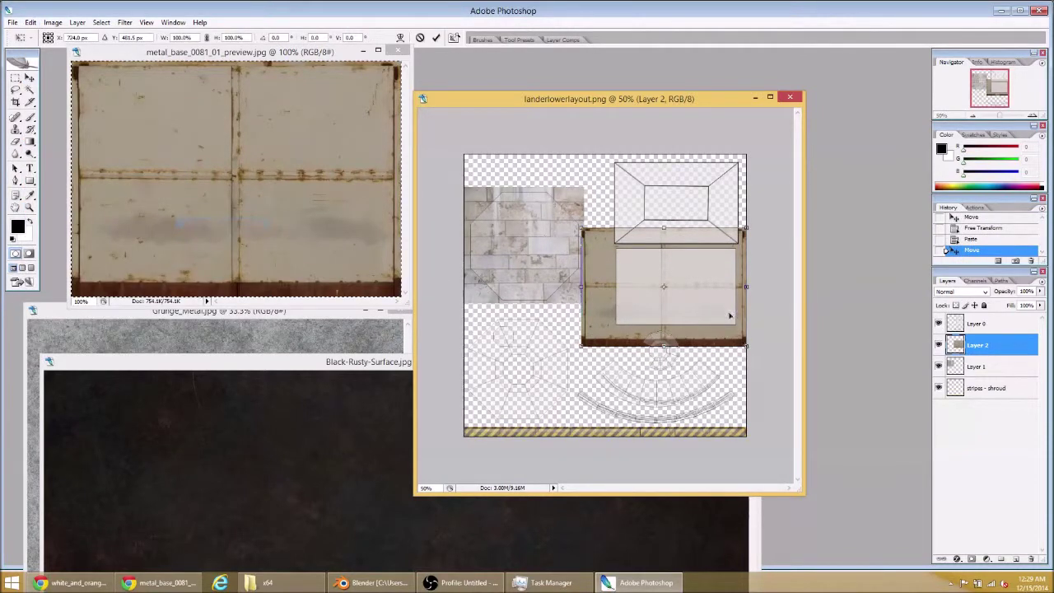
{"action": "key", "text": "ctrl+plus"}
{"action": "left_click_drag", "start_coordinate": [682, 224], "coordinate": [537, 242]}
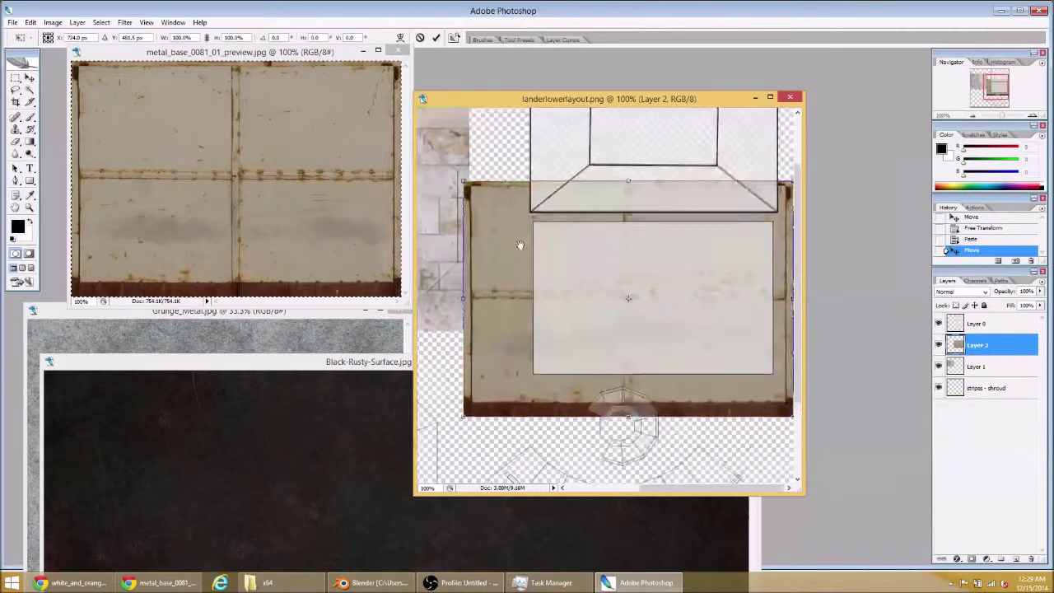
{"action": "left_click_drag", "start_coordinate": [465, 179], "coordinate": [533, 219]}
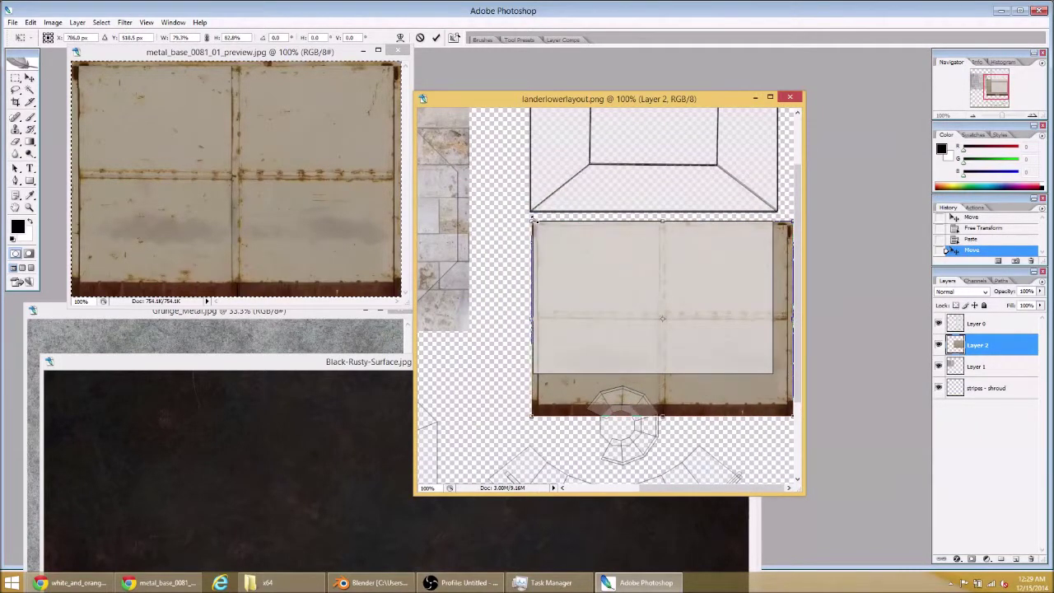
{"action": "left_click_drag", "start_coordinate": [530, 418], "coordinate": [532, 376]}
{"action": "left_click_drag", "start_coordinate": [700, 301], "coordinate": [625, 305]}
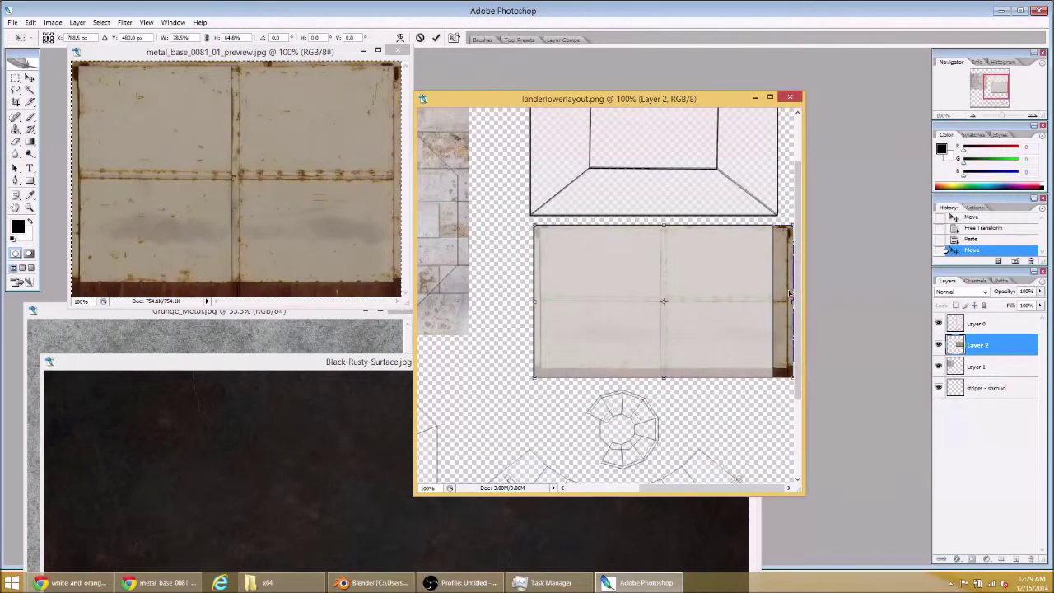
{"action": "left_click_drag", "start_coordinate": [792, 302], "coordinate": [771, 301]}
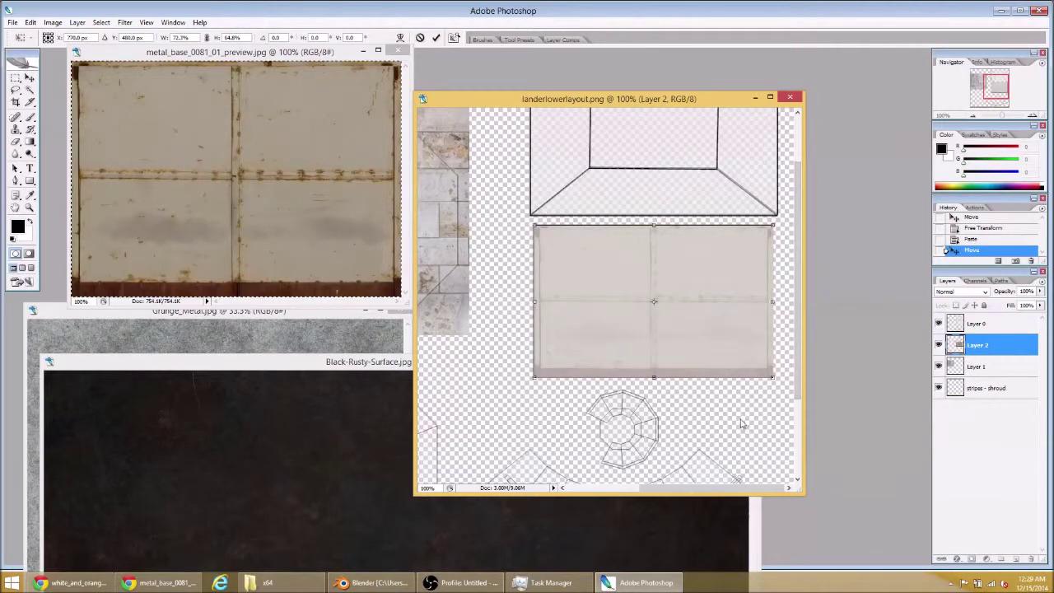
{"action": "key", "text": "Return"}
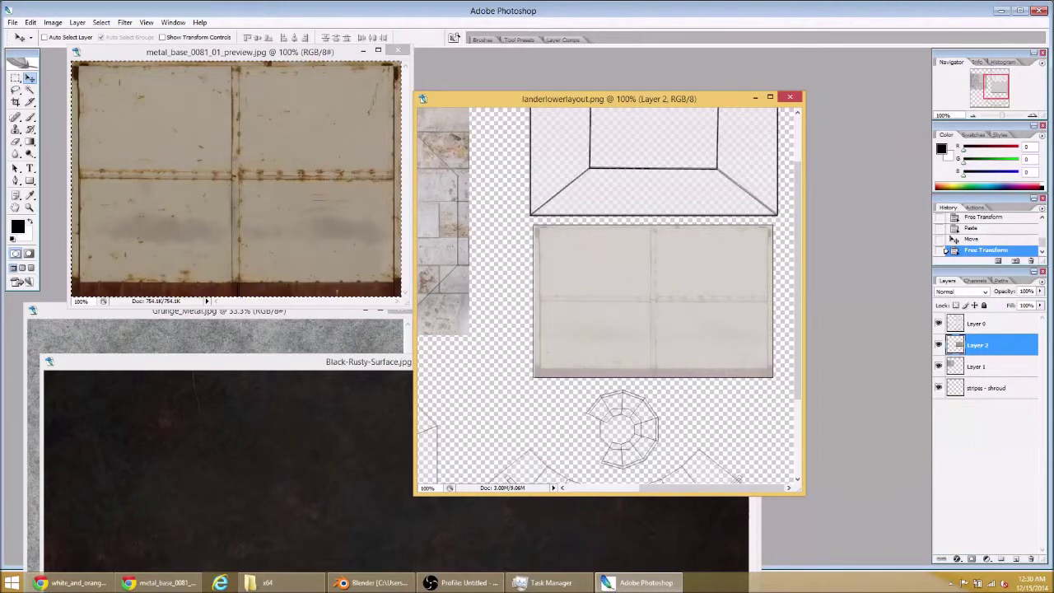
- Stretch the metal plate layer's left edge slightly outward to meet the UV rectangle's left border
{"action": "left_click", "coordinate": [30, 22]}
{"action": "mouse_move", "coordinate": [78, 211]}
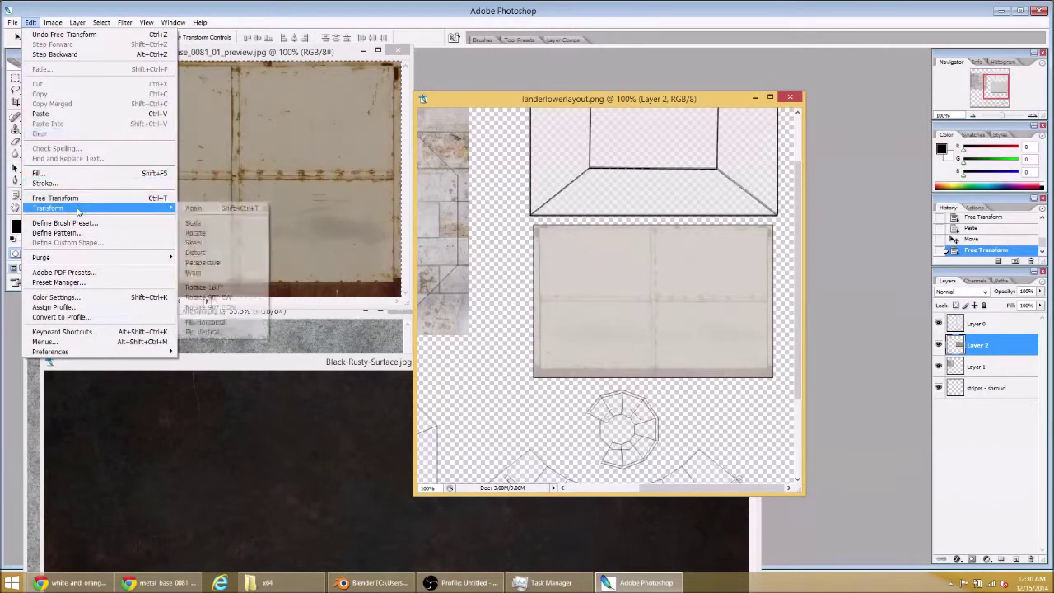
{"action": "left_click", "coordinate": [193, 223]}
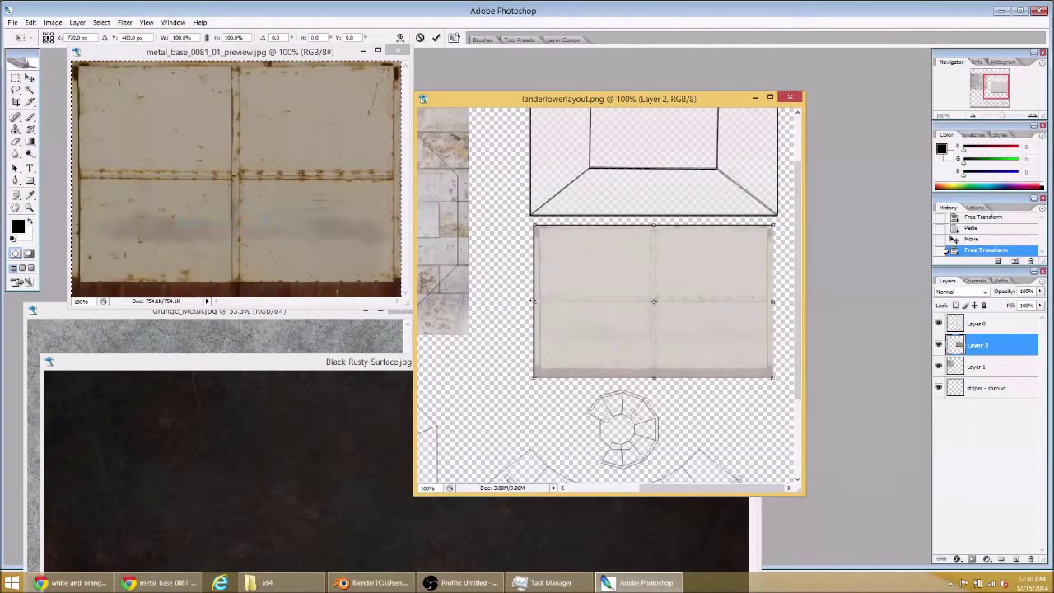
{"action": "left_click_drag", "start_coordinate": [532, 300], "coordinate": [528, 301]}
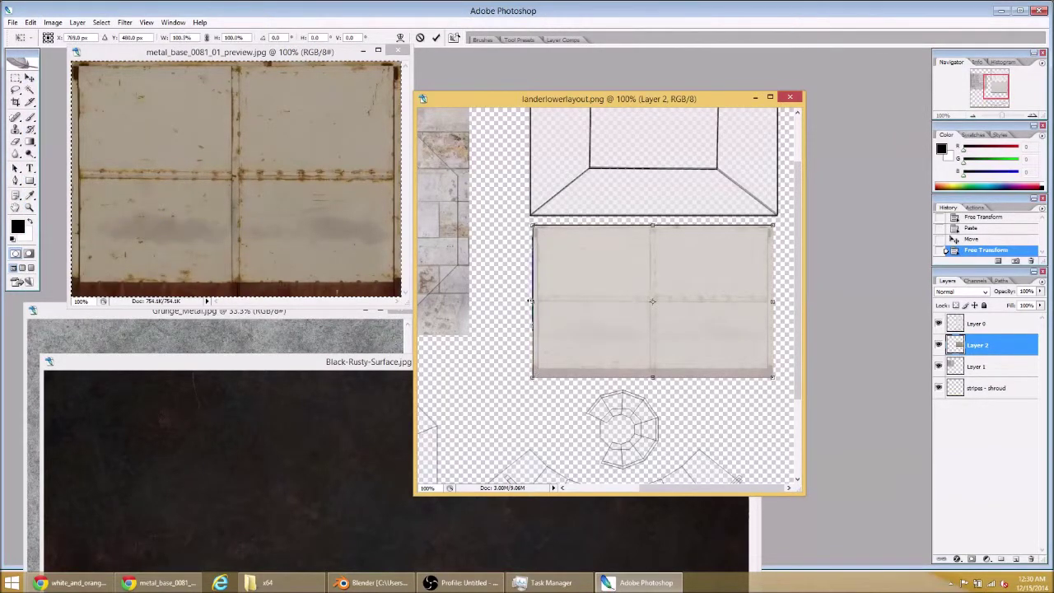
{"action": "key", "text": "Return"}
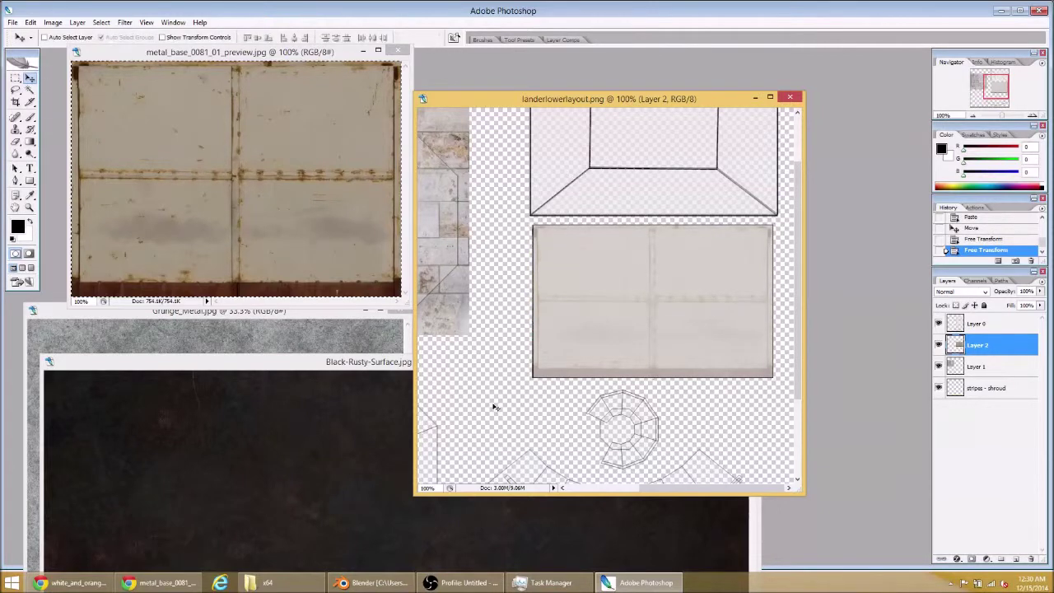
{"action": "key", "text": "m"}
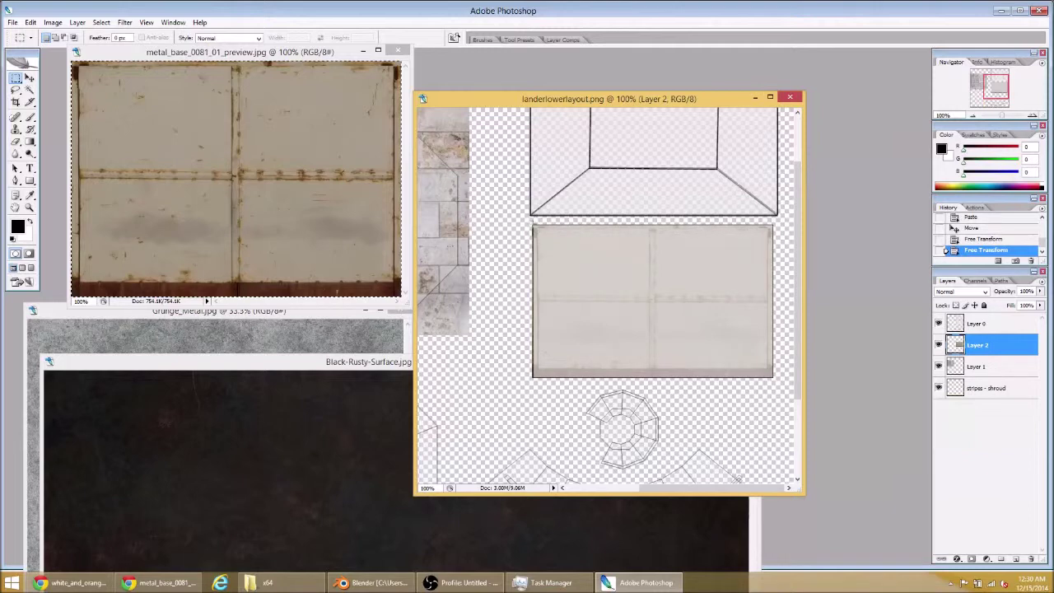
- Copy the upper-left quarter of the metal plate to its own layer and move it over the framed panel's inner rectangle
{"action": "left_click_drag", "start_coordinate": [532, 224], "coordinate": [655, 302]}
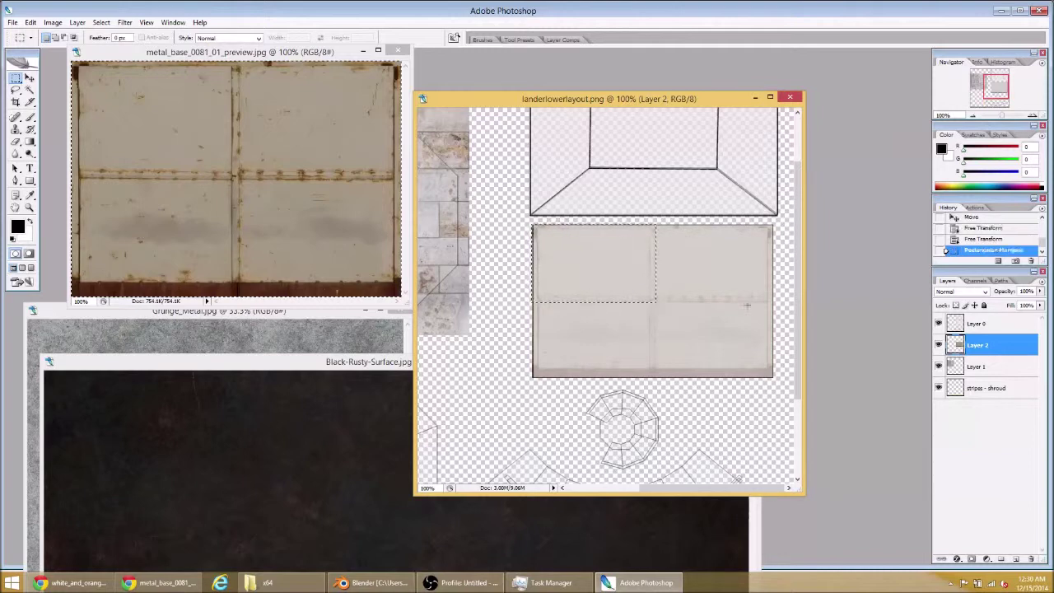
{"action": "left_click", "coordinate": [78, 22]}
{"action": "mouse_move", "coordinate": [131, 34]}
{"action": "left_click", "coordinate": [240, 80]}
{"action": "scroll", "coordinate": [642, 296], "scroll_direction": "up", "scroll_amount": 2}
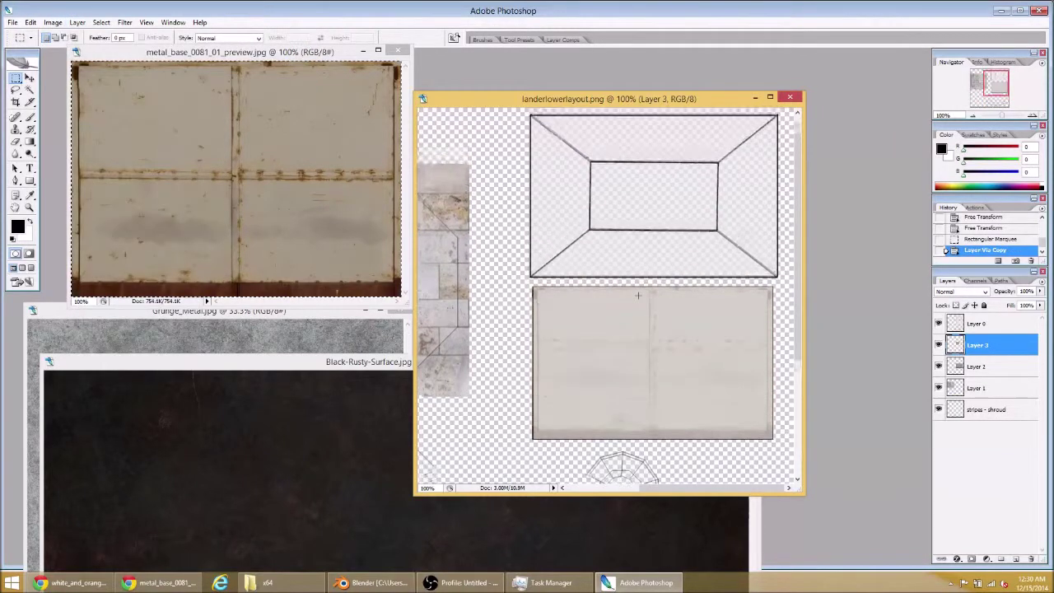
{"action": "left_click", "coordinate": [30, 77]}
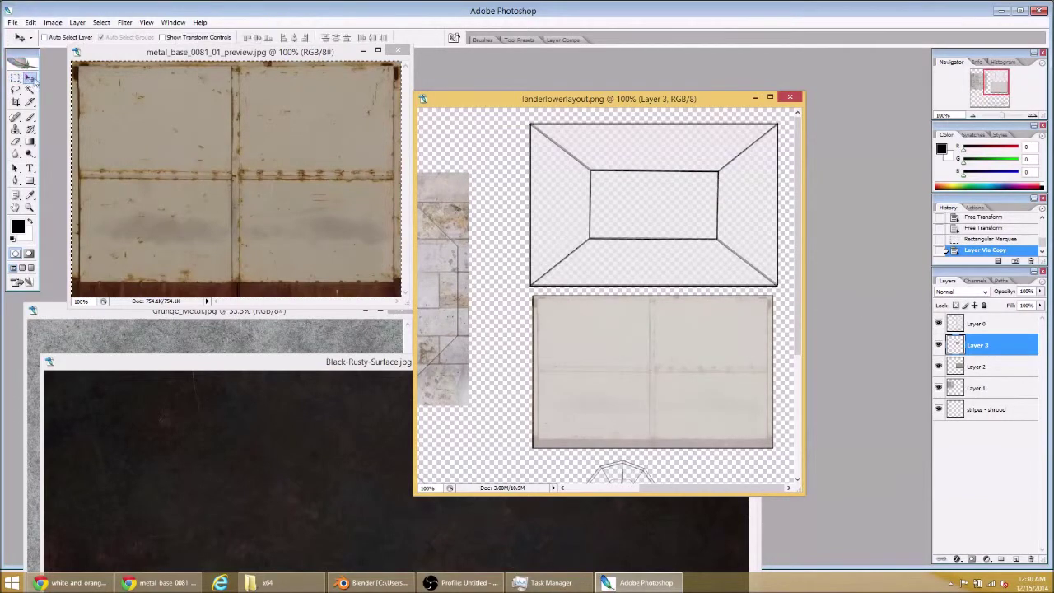
{"action": "left_click_drag", "start_coordinate": [638, 404], "coordinate": [675, 232]}
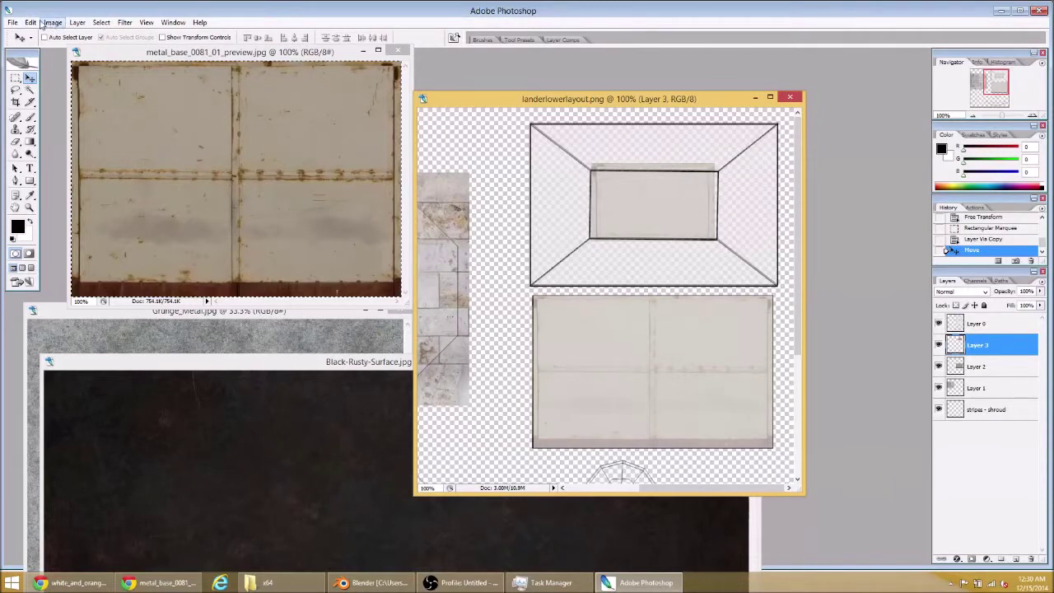
- Duplicate the quarter plate layer in place over the inner rectangle
{"action": "left_click", "coordinate": [31, 23]}
{"action": "mouse_move", "coordinate": [104, 209]}
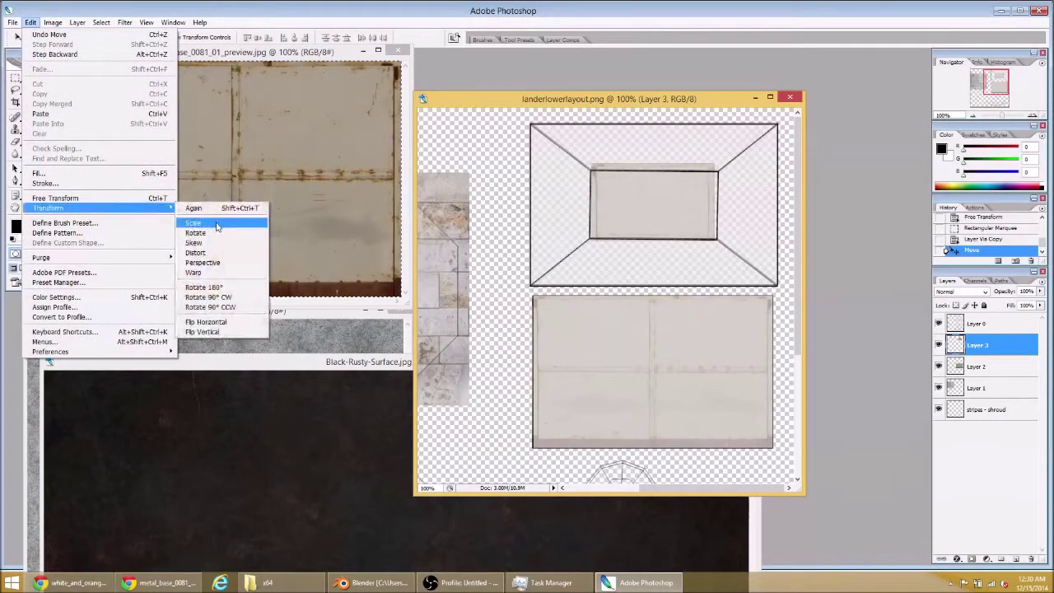
{"action": "mouse_move", "coordinate": [77, 22]}
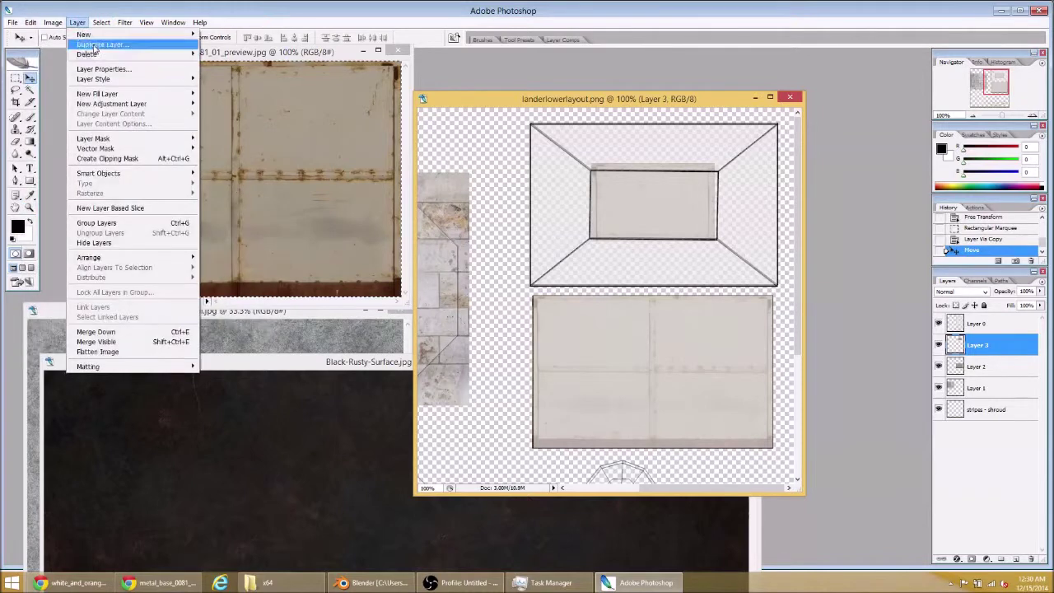
{"action": "left_click", "coordinate": [92, 43]}
{"action": "left_click", "coordinate": [626, 181]}
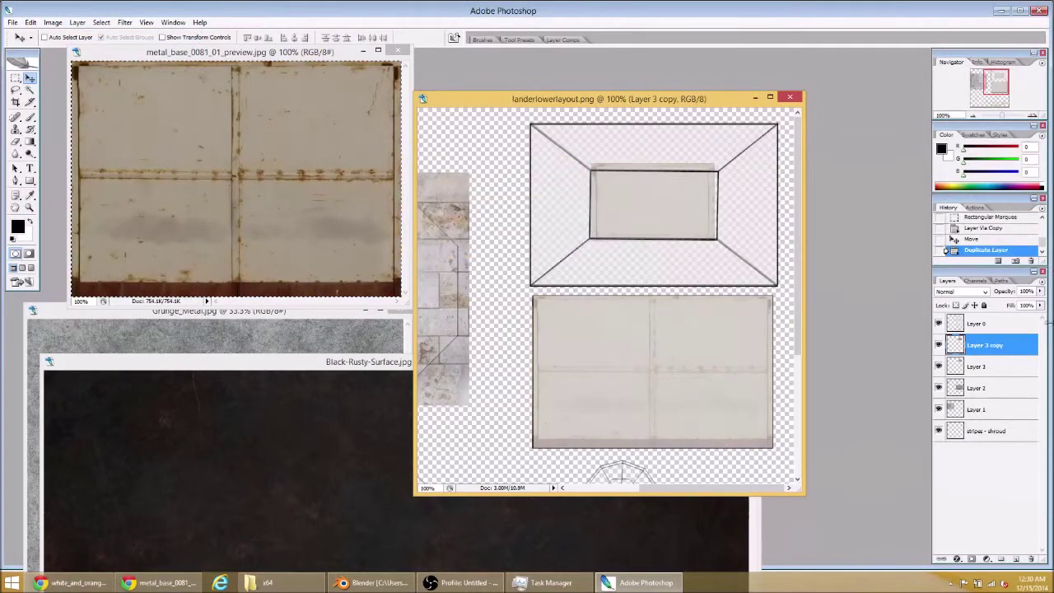
- Scale the original quarter plate layer, Layer 3, to about 199% width and 212% height so it fills the framed panel's outer rectangle
{"action": "left_click", "coordinate": [983, 366]}
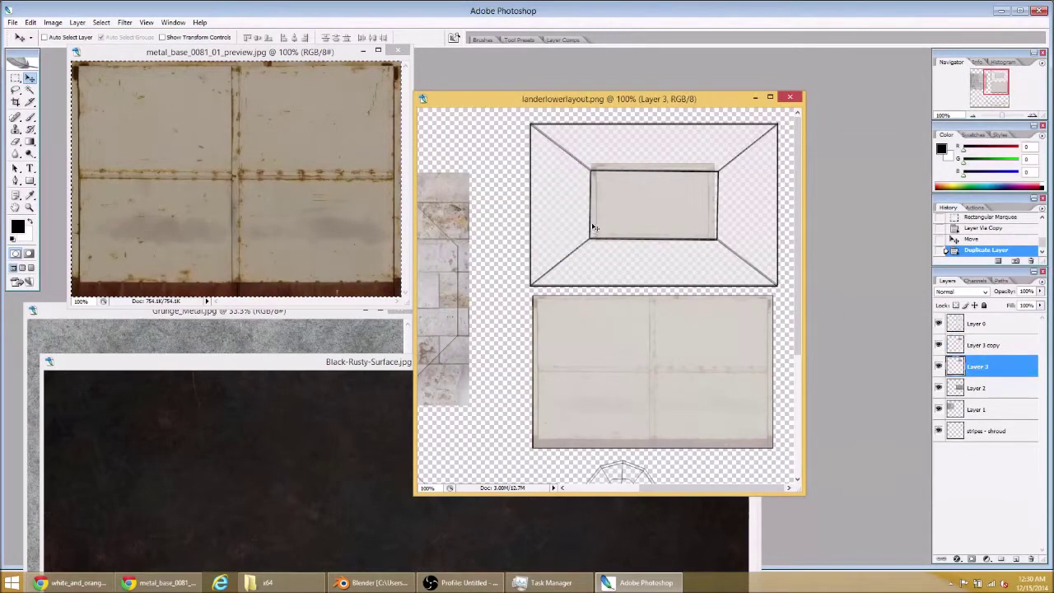
{"action": "left_click", "coordinate": [30, 22]}
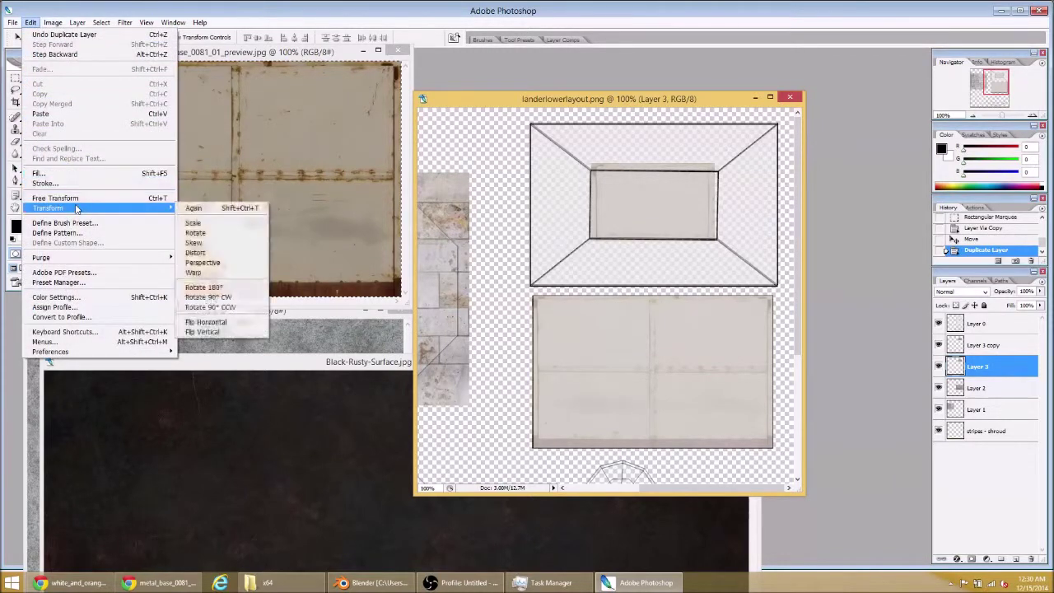
{"action": "mouse_move", "coordinate": [49, 208]}
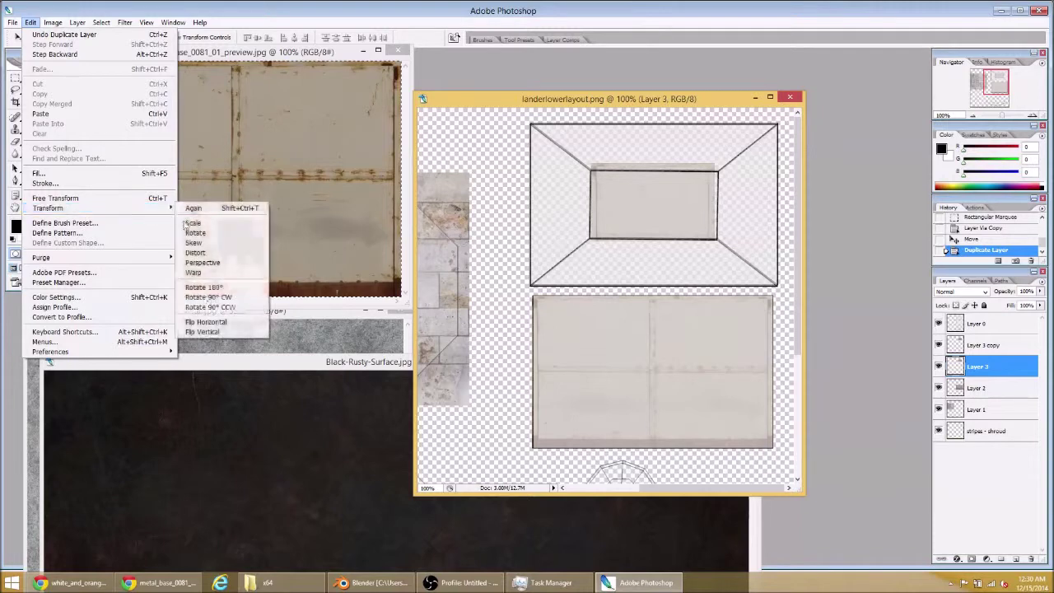
{"action": "left_click", "coordinate": [206, 222]}
{"action": "left_click_drag", "start_coordinate": [588, 243], "coordinate": [530, 286]}
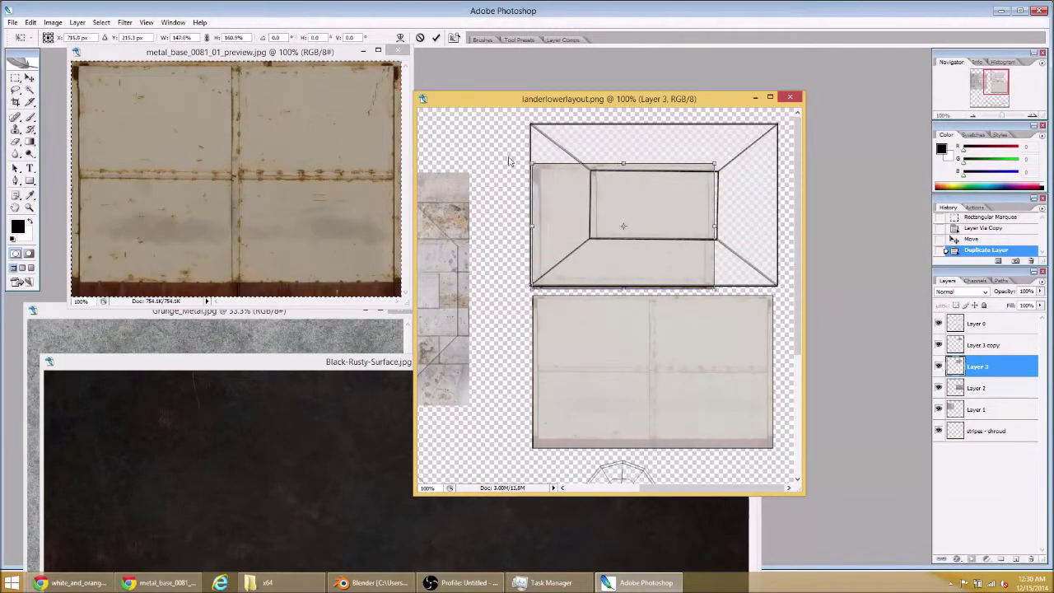
{"action": "left_click_drag", "start_coordinate": [523, 161], "coordinate": [526, 120]}
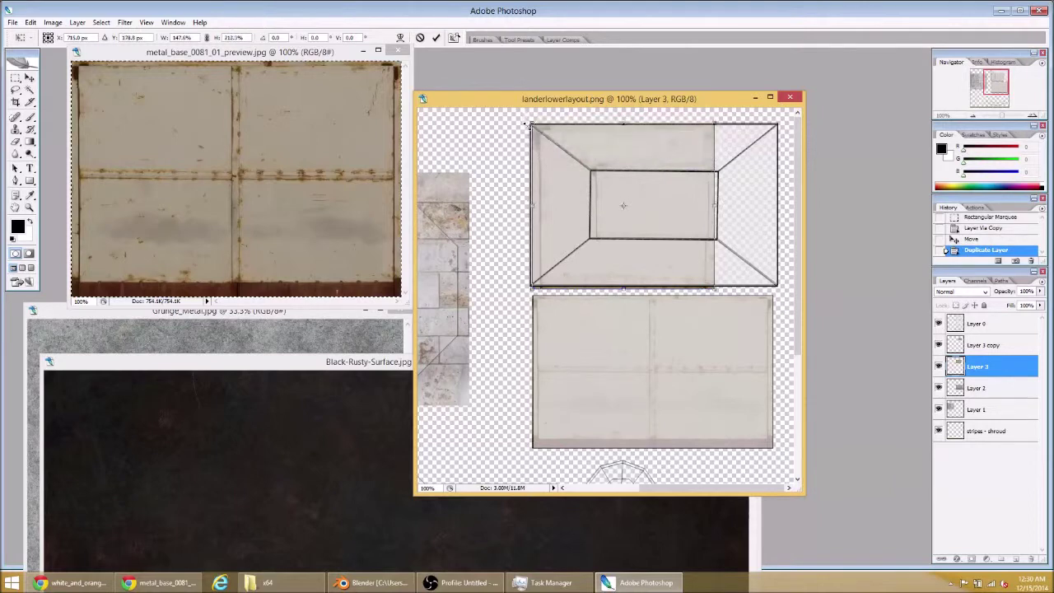
{"action": "left_click_drag", "start_coordinate": [712, 204], "coordinate": [779, 211]}
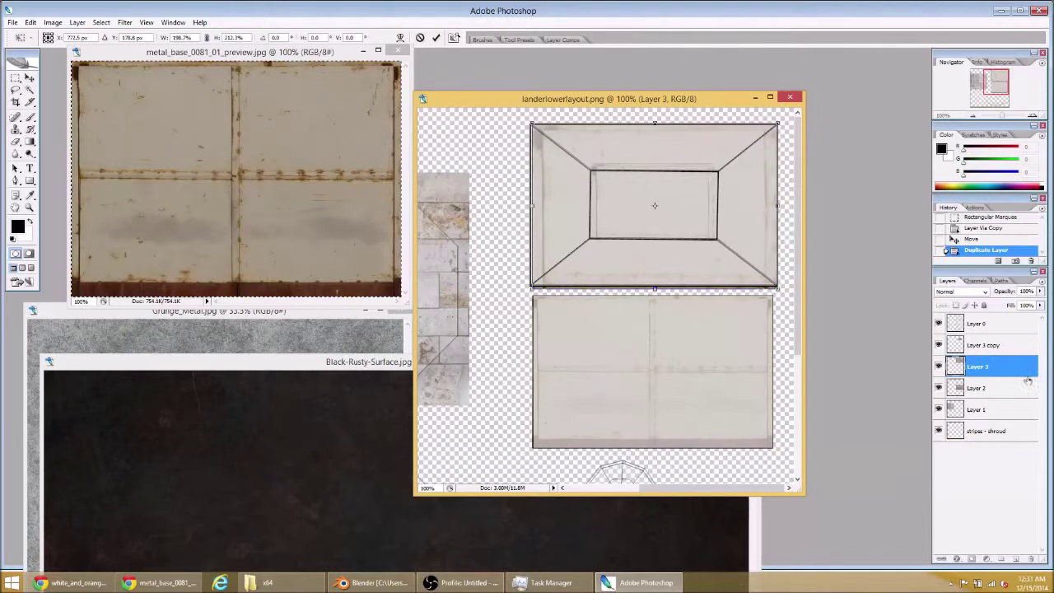
{"action": "key", "text": "Return"}
- Stretch Layer 3's left edge slightly outward to meet the framed panel's outer border
{"action": "left_click", "coordinate": [993, 345]}
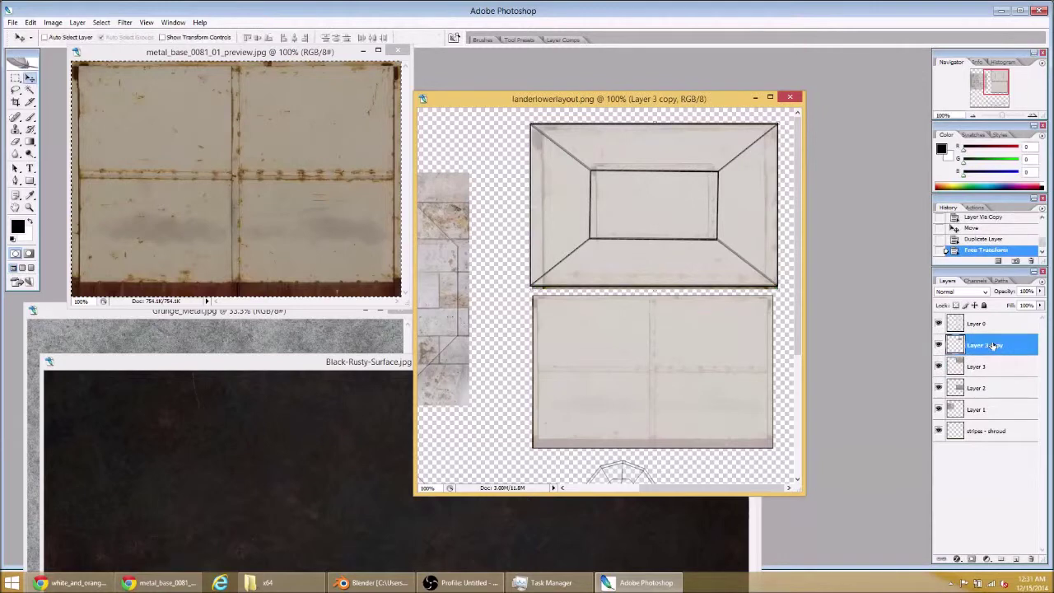
{"action": "left_click", "coordinate": [999, 371]}
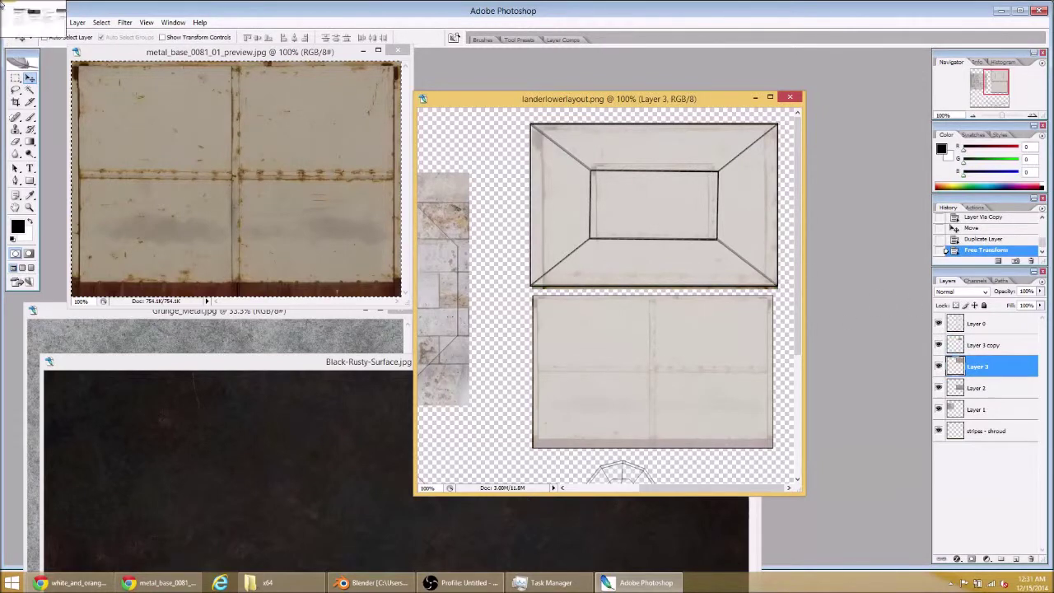
{"action": "left_click", "coordinate": [31, 22]}
{"action": "mouse_move", "coordinate": [90, 209]}
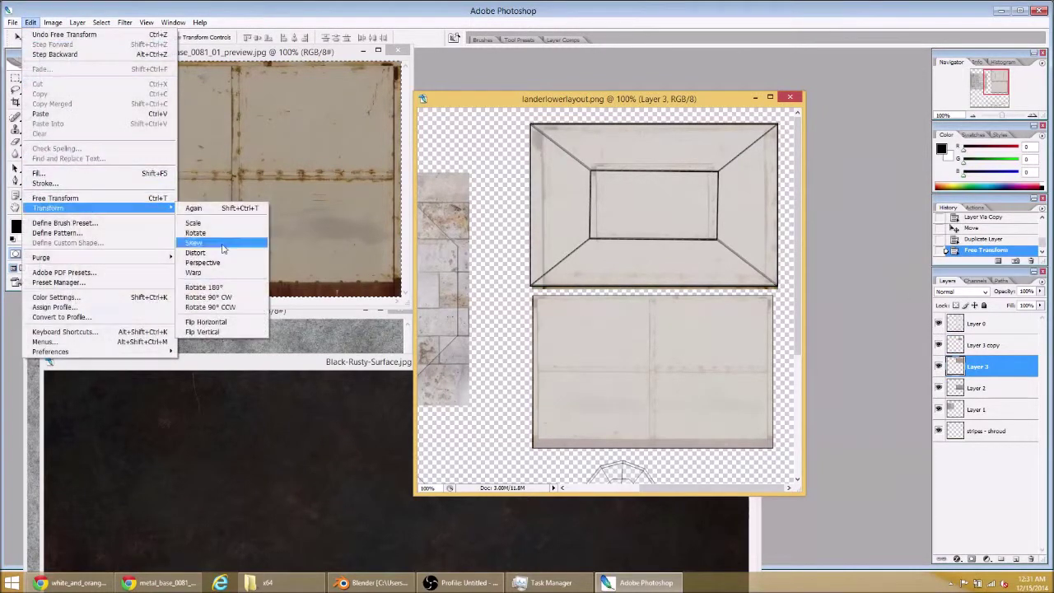
{"action": "left_click", "coordinate": [198, 226]}
{"action": "left_click_drag", "start_coordinate": [529, 208], "coordinate": [527, 210]}
{"action": "key", "text": "Return"}
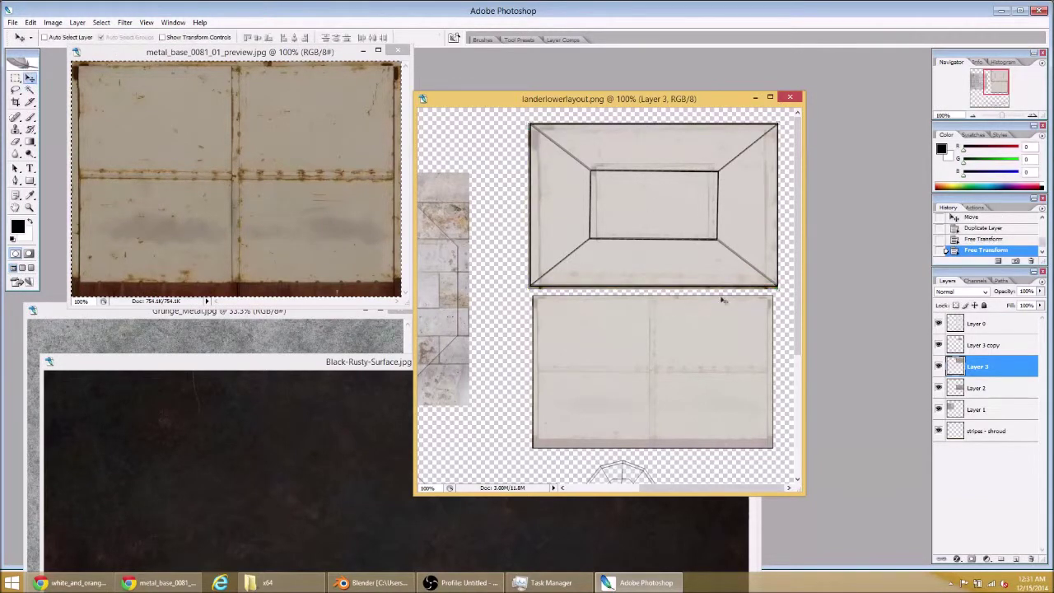
- Scale Layer 3 copy to about 104% width and 91% height so its four edges match the framed panel's inner rectangle
{"action": "left_click", "coordinate": [968, 344]}
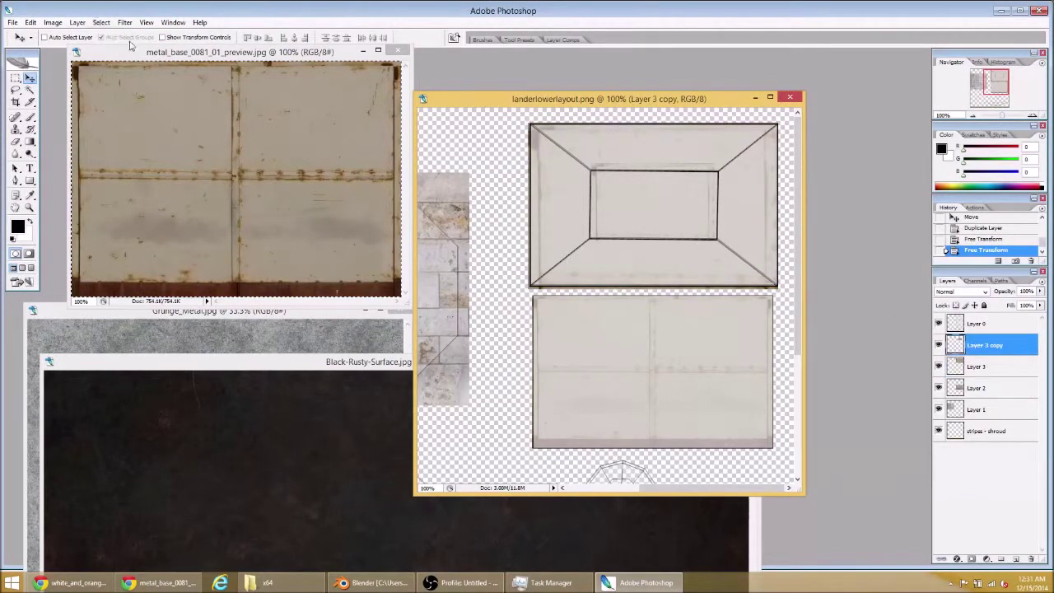
{"action": "left_click", "coordinate": [31, 22]}
{"action": "mouse_move", "coordinate": [93, 210]}
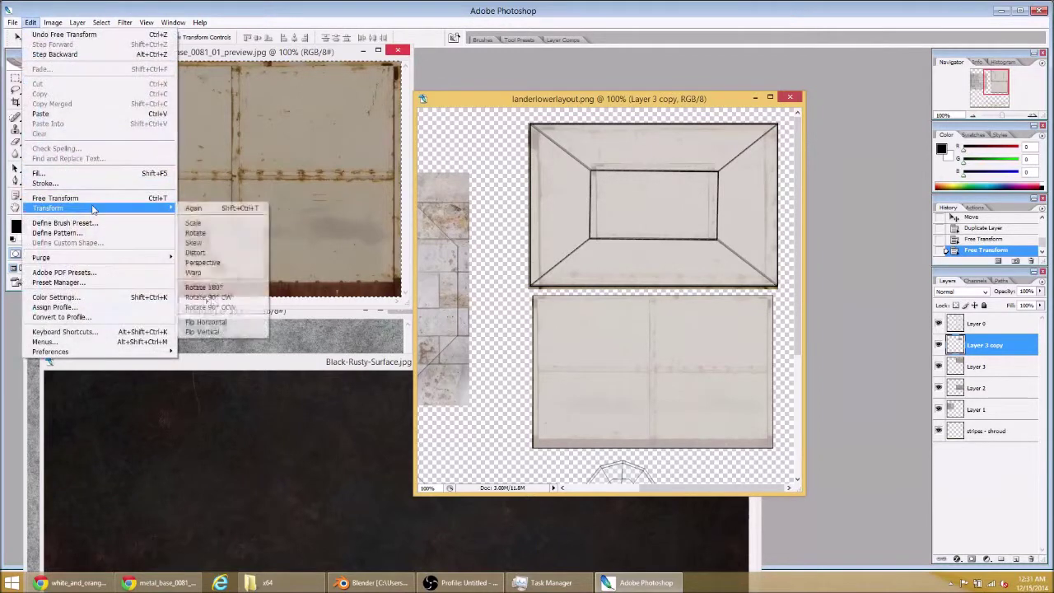
{"action": "left_click", "coordinate": [194, 222]}
{"action": "left_click_drag", "start_coordinate": [587, 200], "coordinate": [585, 206]}
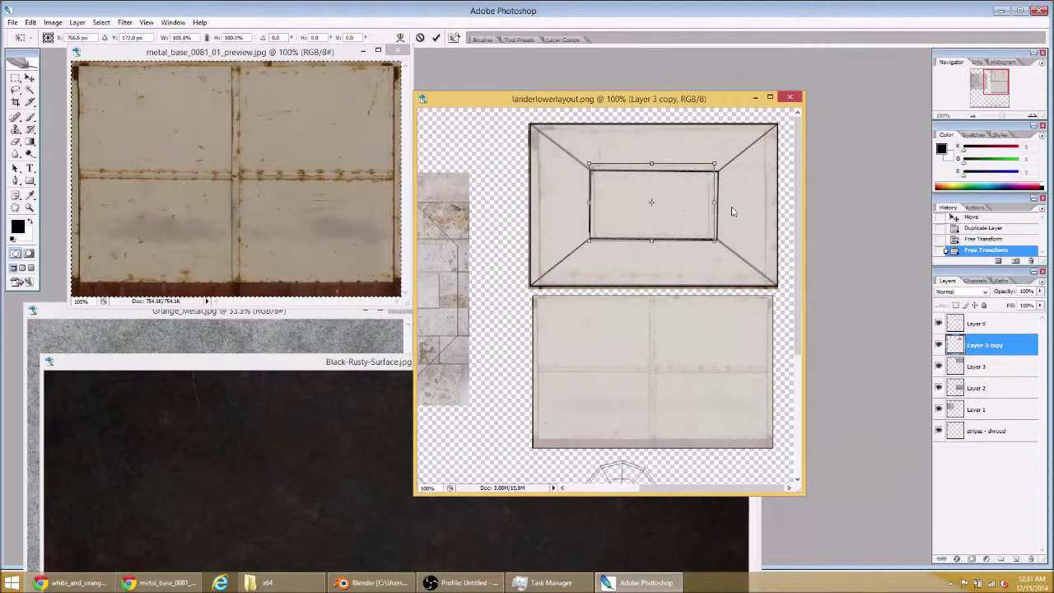
{"action": "left_click_drag", "start_coordinate": [712, 202], "coordinate": [714, 202]}
{"action": "left_click_drag", "start_coordinate": [651, 165], "coordinate": [653, 173]}
{"action": "left_click_drag", "start_coordinate": [654, 241], "coordinate": [655, 238]}
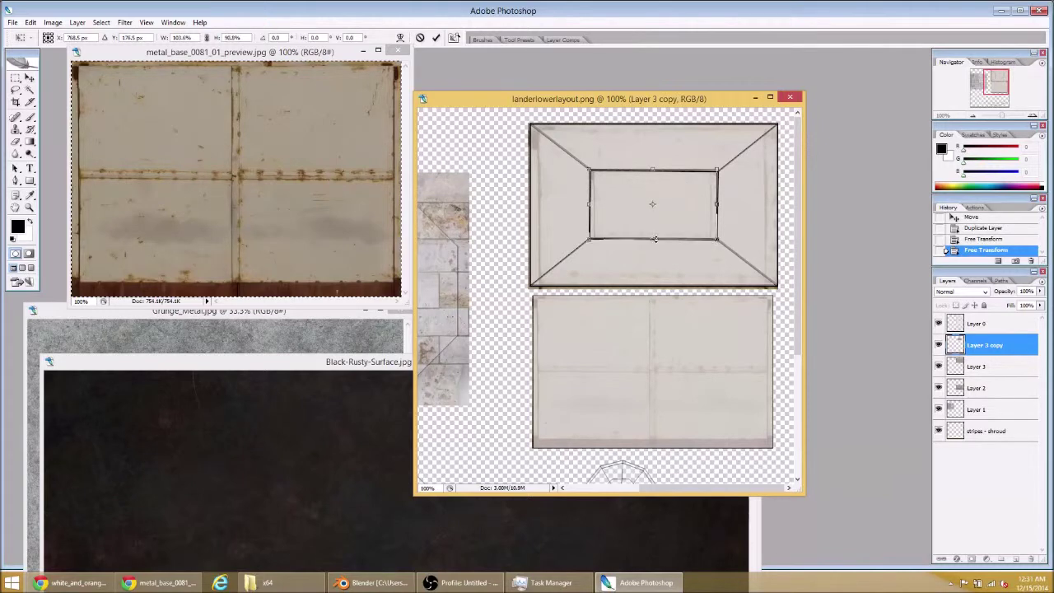
{"action": "key", "text": "Return"}
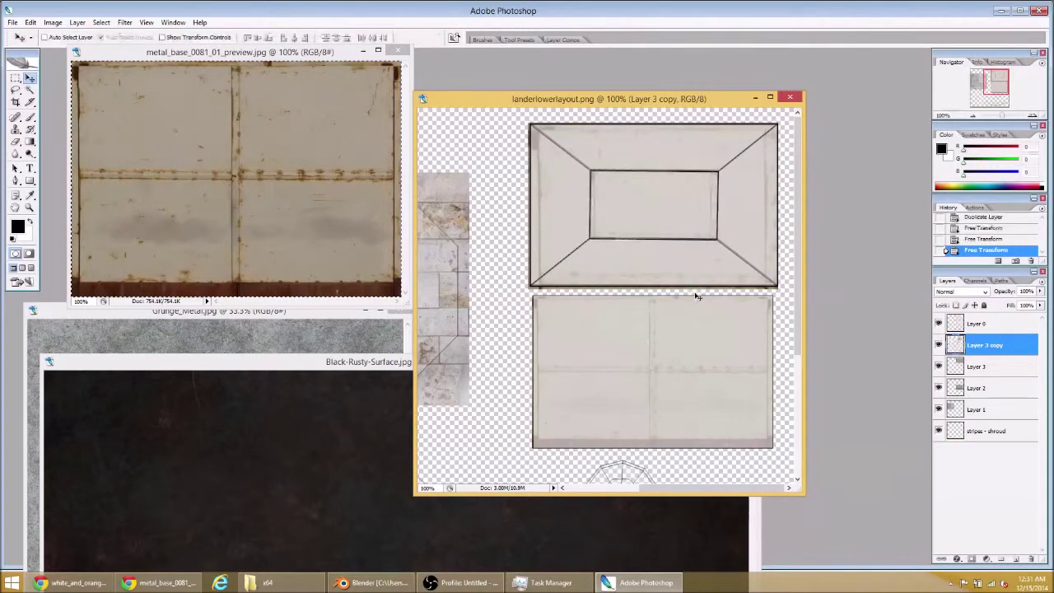
{"action": "left_click", "coordinate": [939, 324]}
{"action": "left_click", "coordinate": [938, 324]}
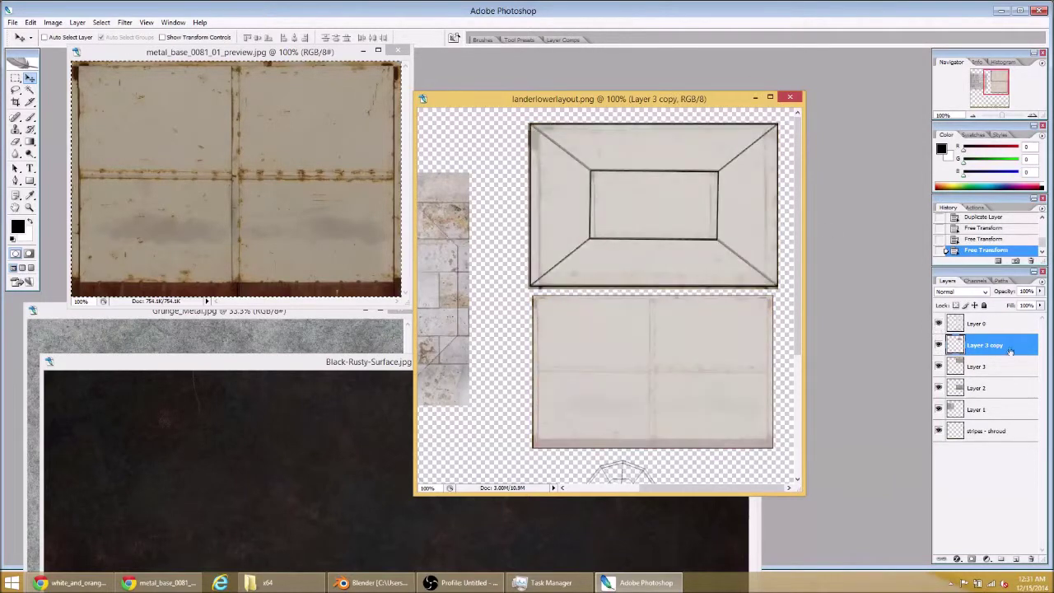
- Rename the Layer 3 copy layer as "rcs mount"
{"action": "key", "text": "ctrl+minus"}
{"action": "key", "text": "ctrl+minus"}
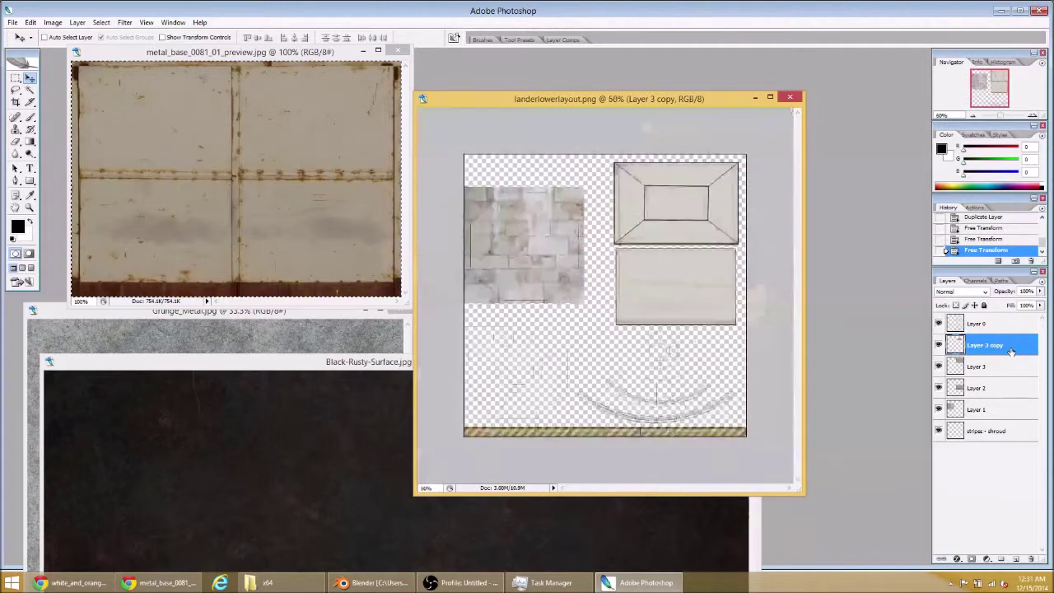
{"action": "key", "text": "ctrl+plus"}
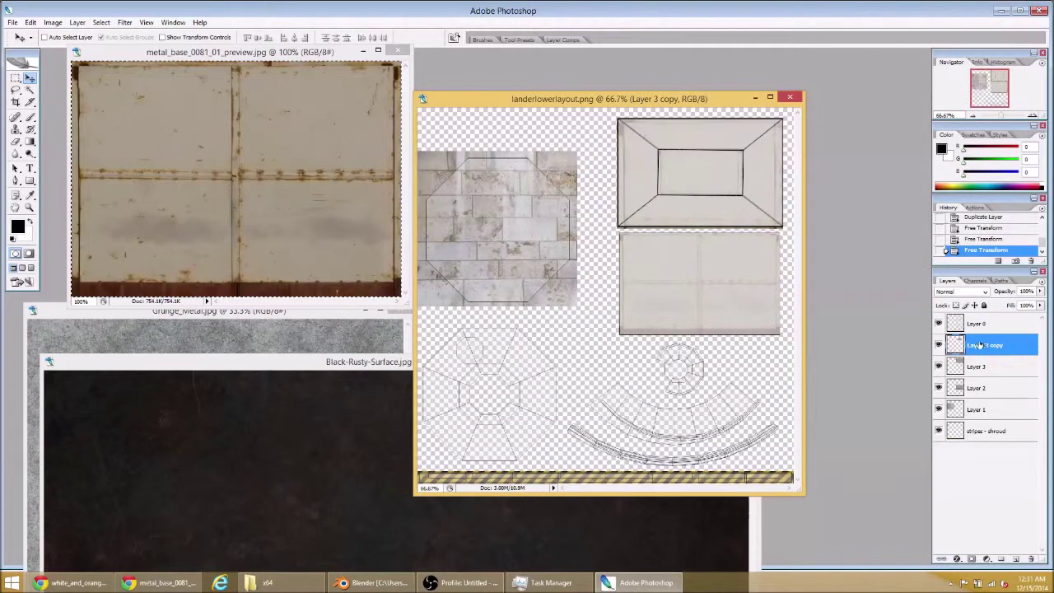
{"action": "double_click", "coordinate": [987, 345]}
{"action": "type", "text": "ro"}
{"action": "type", "text": "s mount"}
- Rename Layer 3 as "tapered side"
{"action": "left_click", "coordinate": [987, 372]}
{"action": "right_click", "coordinate": [987, 372]}
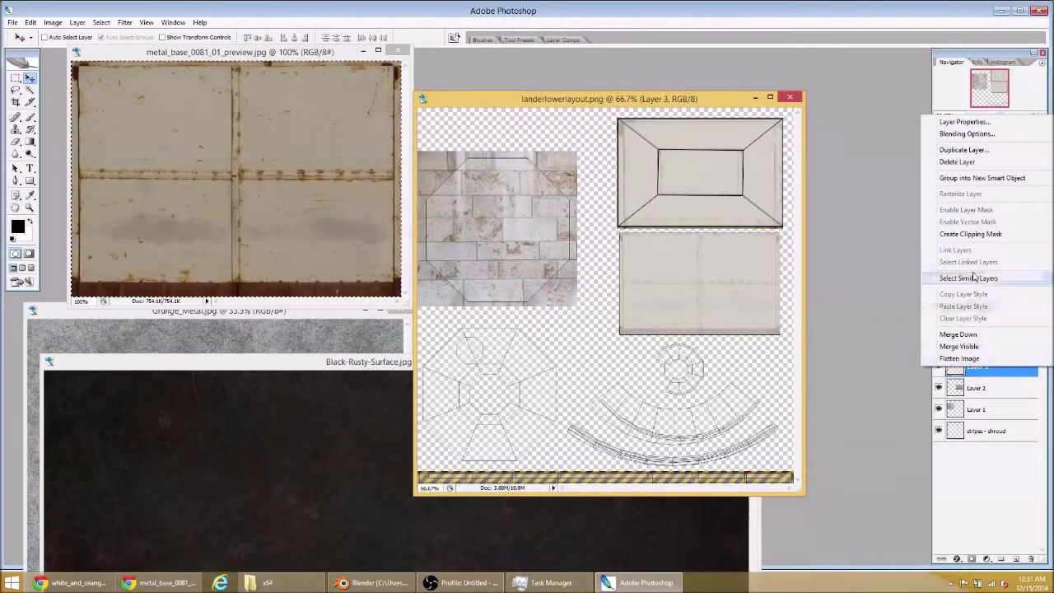
{"action": "left_click", "coordinate": [983, 372]}
{"action": "double_click", "coordinate": [981, 365]}
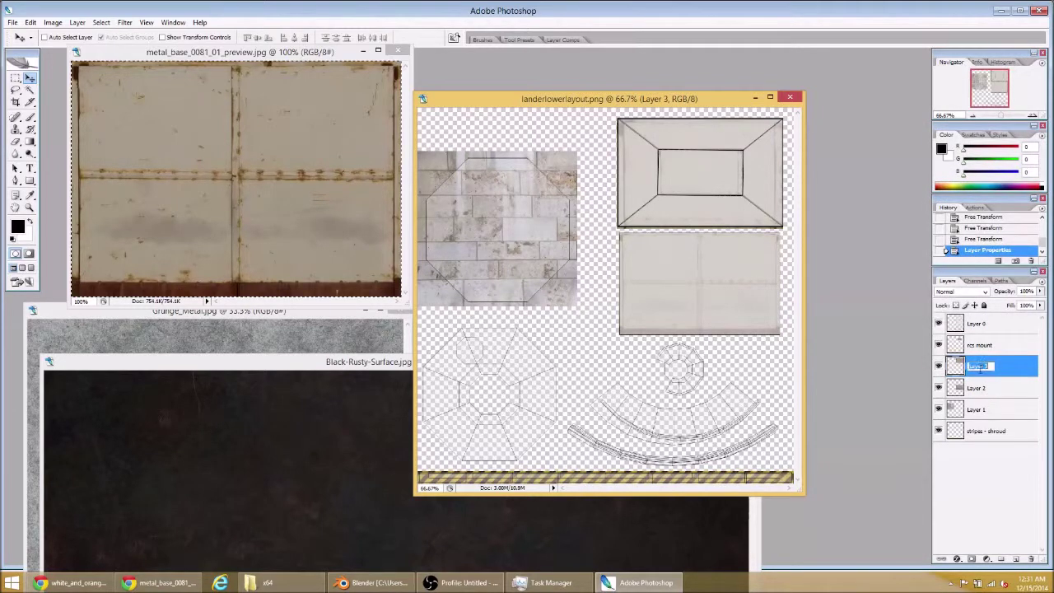
{"action": "type", "text": "tapered side"}
- Rename Layer 2 as "flat side" and Layer 1 as "top"
{"action": "left_click", "coordinate": [986, 387]}
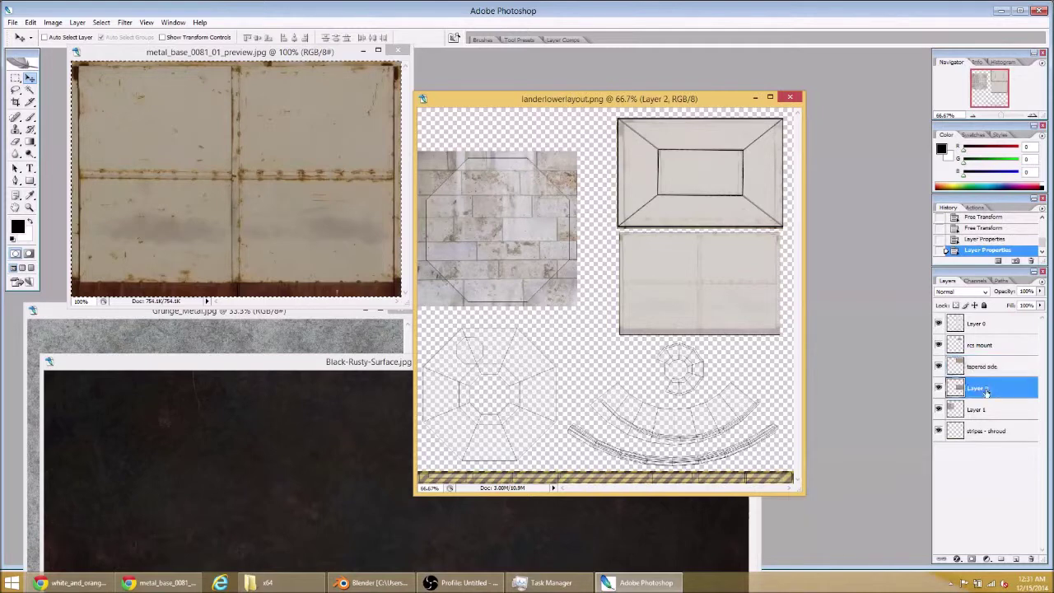
{"action": "double_click", "coordinate": [980, 388]}
{"action": "left_click", "coordinate": [982, 406]}
{"action": "double_click", "coordinate": [978, 408]}
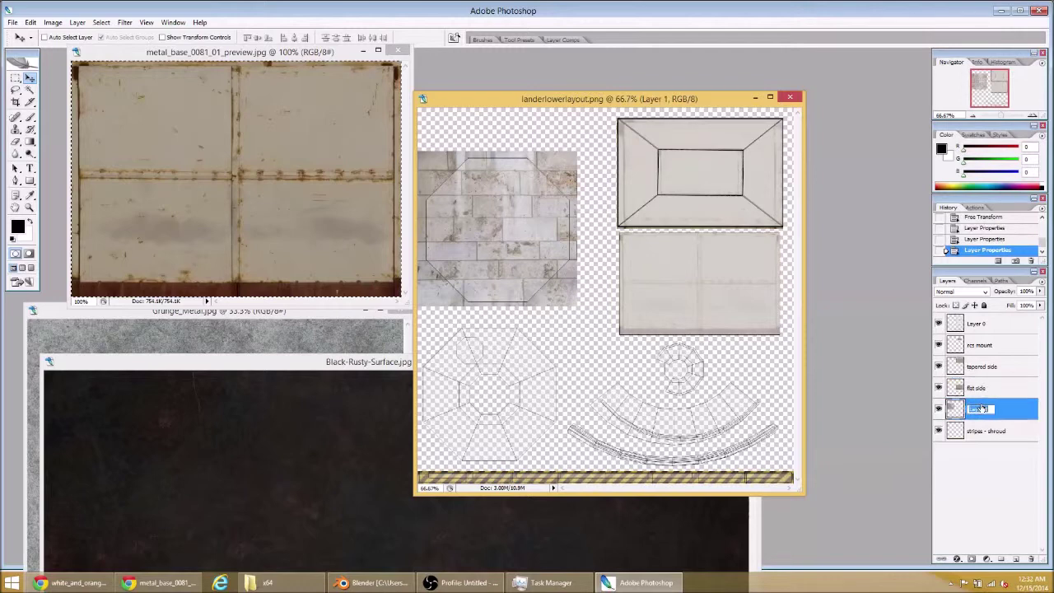
{"action": "left_click", "coordinate": [1005, 476]}
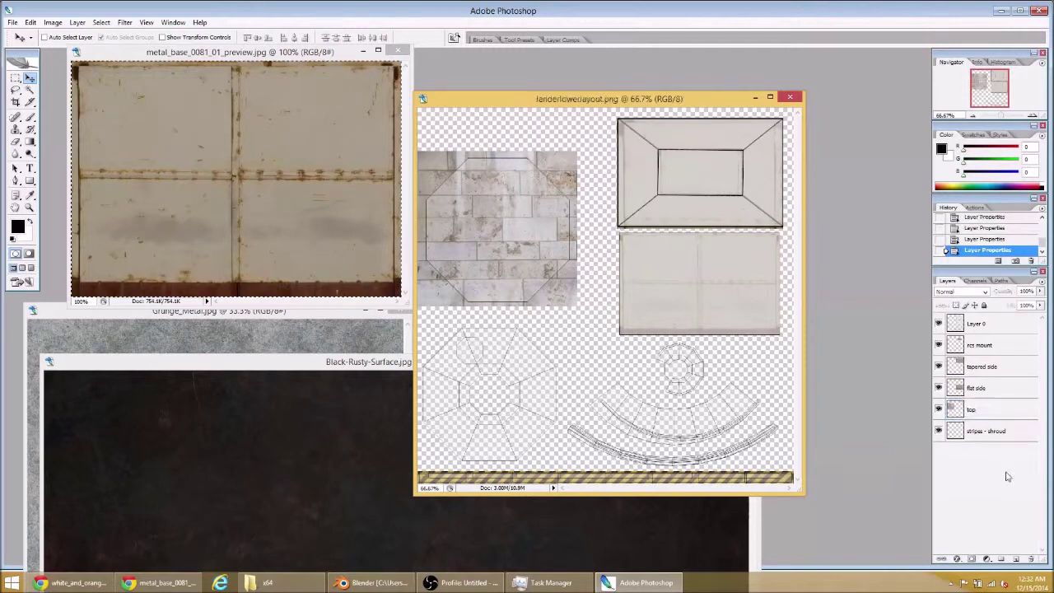
- Copy a full-height square section from the middle of Black-Rusty-Surface.jpg and paste it into landerlowerlayout.png as a new layer
{"action": "left_click", "coordinate": [185, 361]}
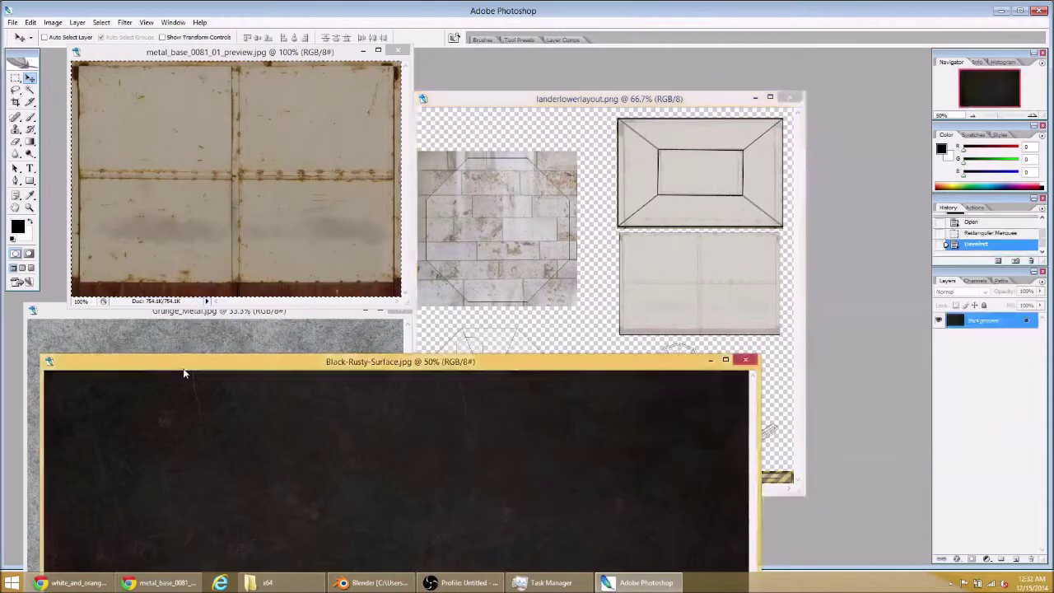
{"action": "double_click", "coordinate": [185, 361]}
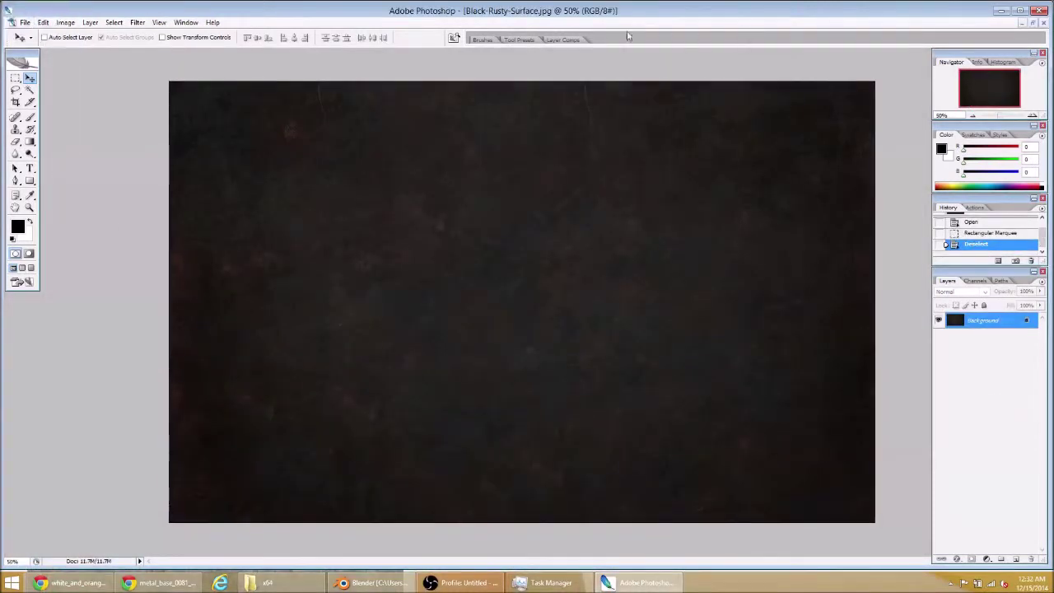
{"action": "left_click", "coordinate": [15, 77]}
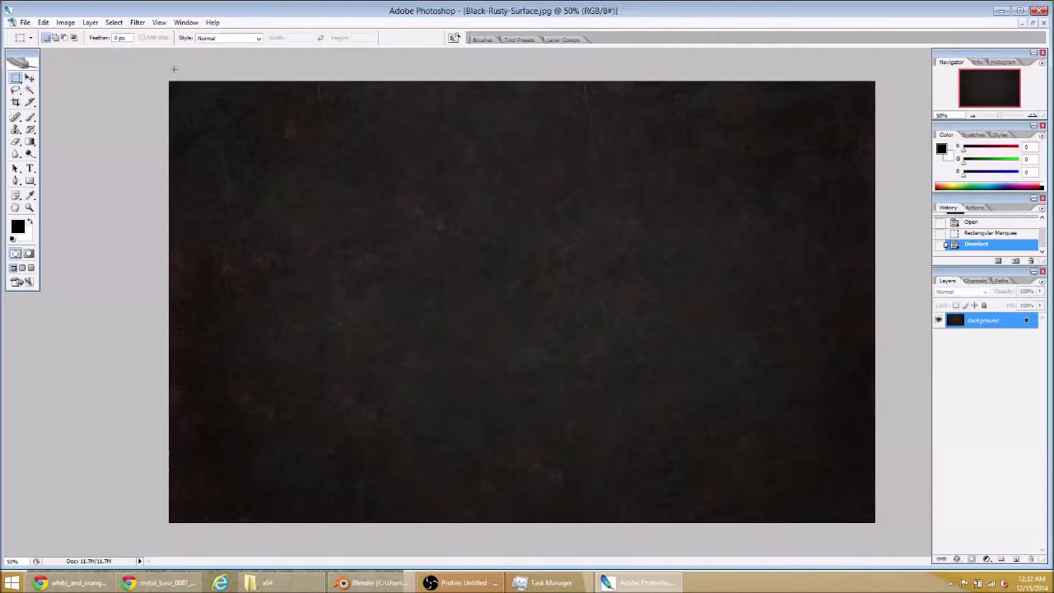
{"action": "left_click_drag", "start_coordinate": [335, 79], "coordinate": [776, 522]}
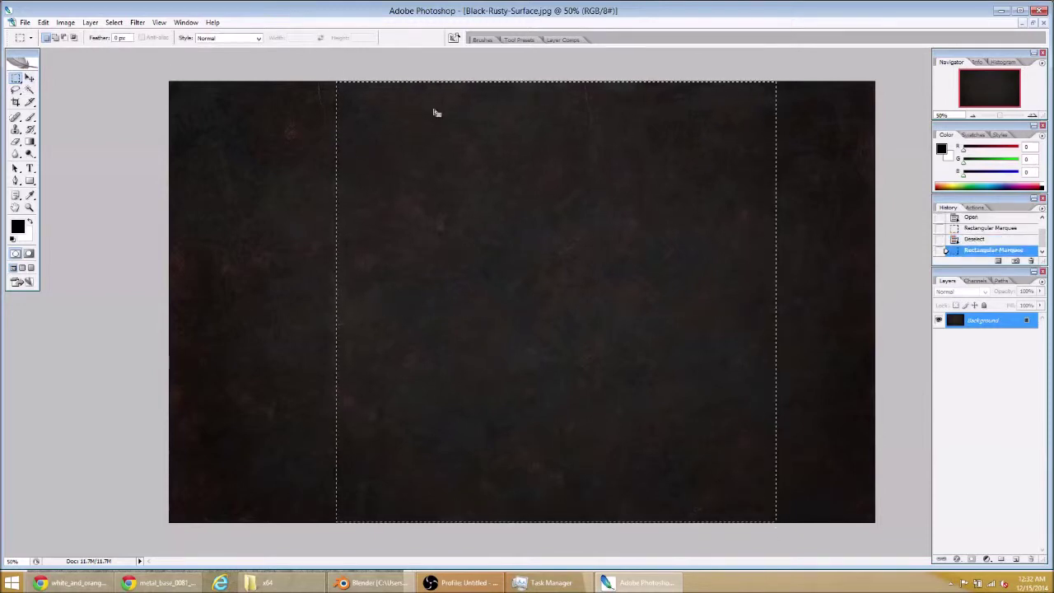
{"action": "left_click", "coordinate": [185, 22]}
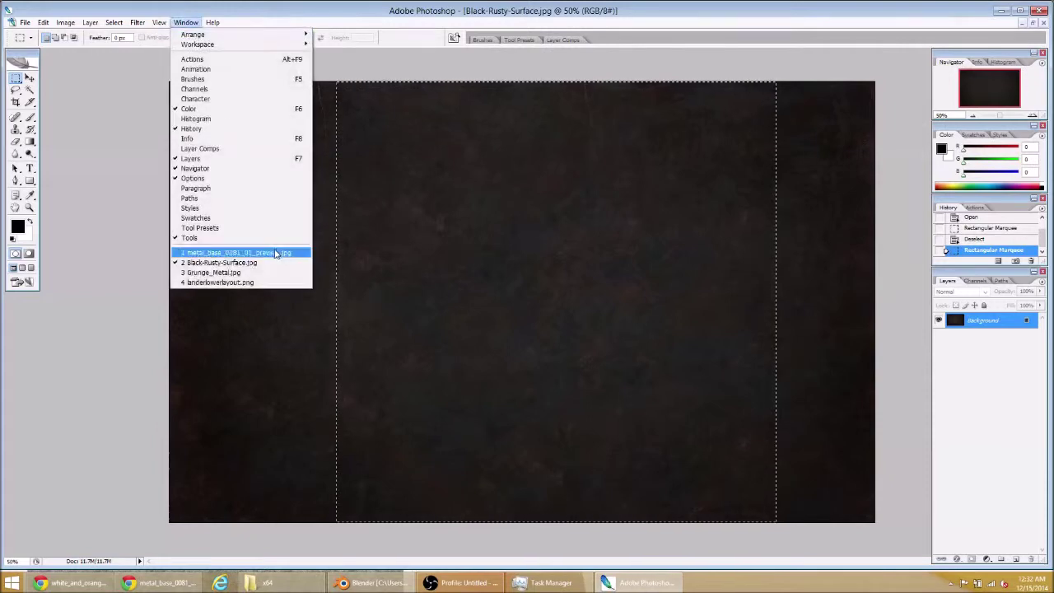
{"action": "left_click", "coordinate": [265, 283]}
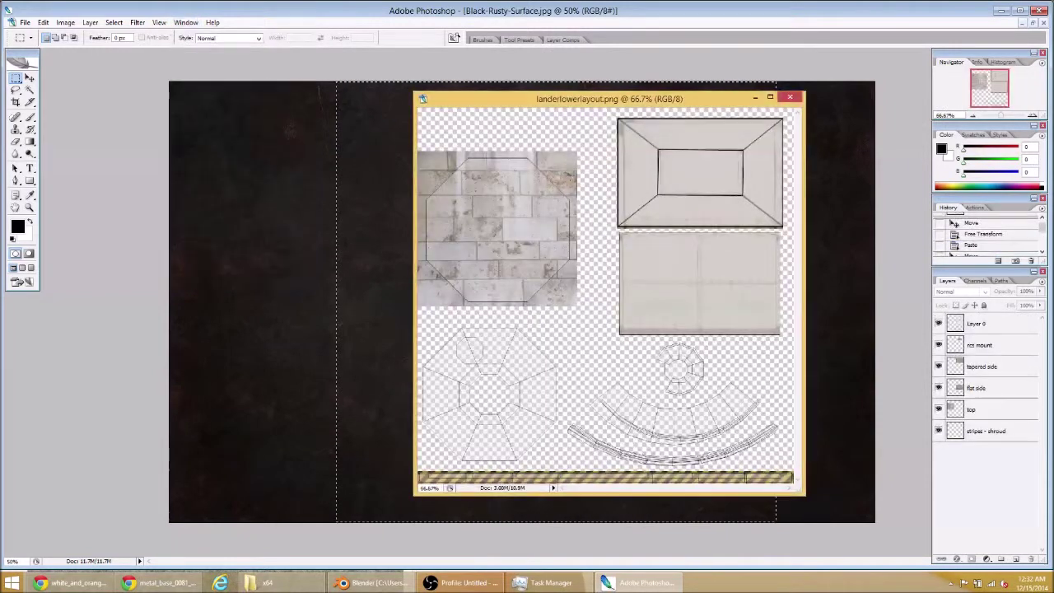
{"action": "key", "text": "ctrl+v"}
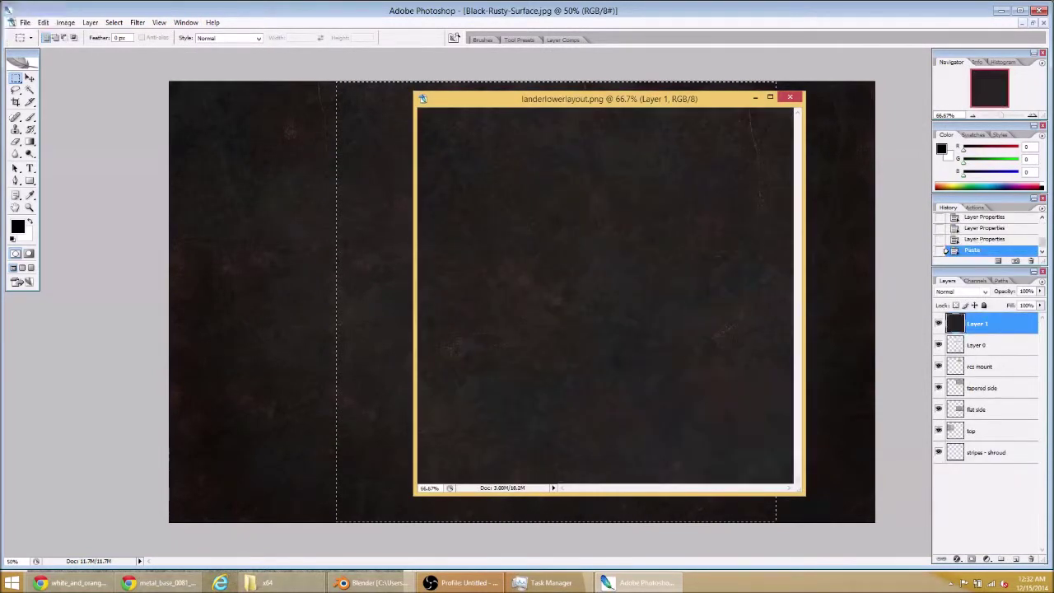
- Scale the pasted dark rust layer to about 25% width and 29% height over the UV islands below the stone tile
{"action": "left_click", "coordinate": [43, 22]}
{"action": "mouse_move", "coordinate": [120, 213]}
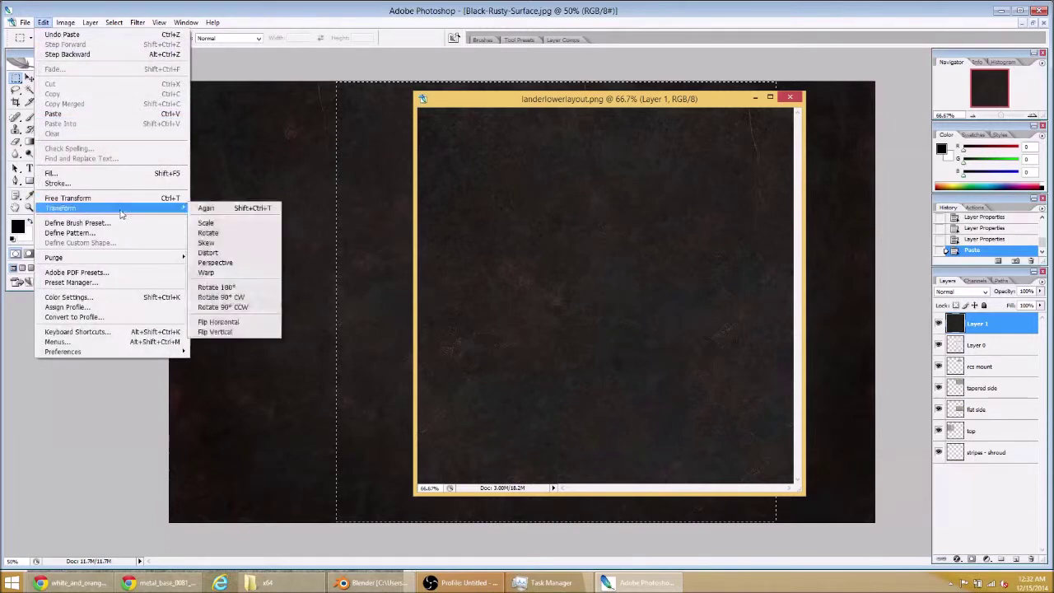
{"action": "left_click", "coordinate": [206, 222]}
{"action": "left_click_drag", "start_coordinate": [418, 108], "coordinate": [524, 335]}
{"action": "mouse_move", "coordinate": [597, 375]}
{"action": "left_mouse_down"}
{"action": "mouse_move", "coordinate": [534, 353]}
{"action": "mouse_move", "coordinate": [501, 365]}
{"action": "mouse_move", "coordinate": [502, 376]}
{"action": "mouse_move", "coordinate": [527, 369]}
{"action": "mouse_move", "coordinate": [500, 363]}
{"action": "left_mouse_up"}
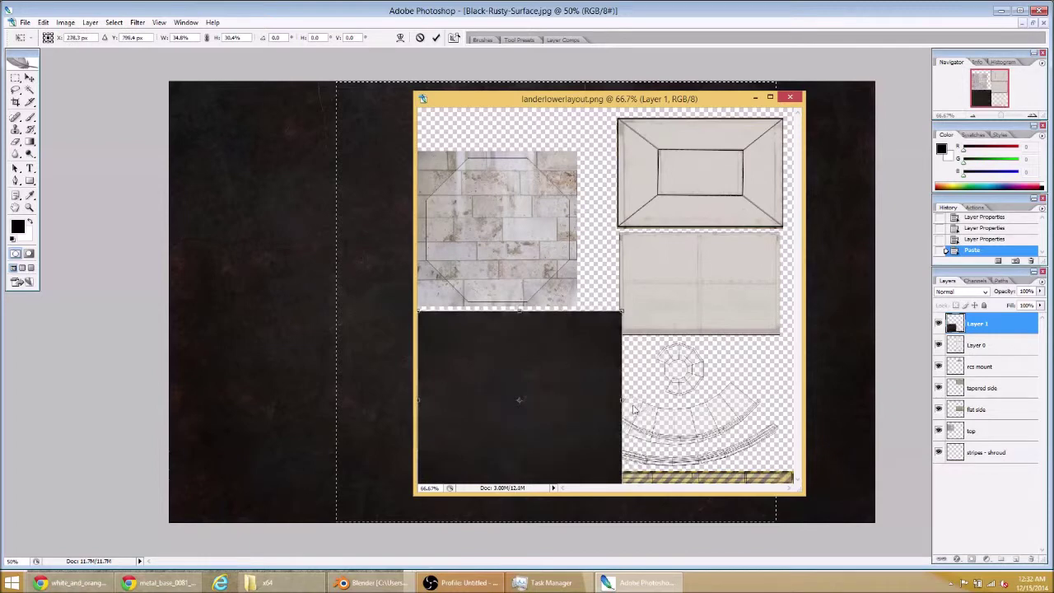
{"action": "left_click_drag", "start_coordinate": [622, 401], "coordinate": [563, 401]}
{"action": "mouse_move", "coordinate": [484, 314]}
{"action": "left_mouse_down"}
{"action": "mouse_move", "coordinate": [486, 354]}
{"action": "mouse_move", "coordinate": [487, 316]}
{"action": "left_mouse_up"}
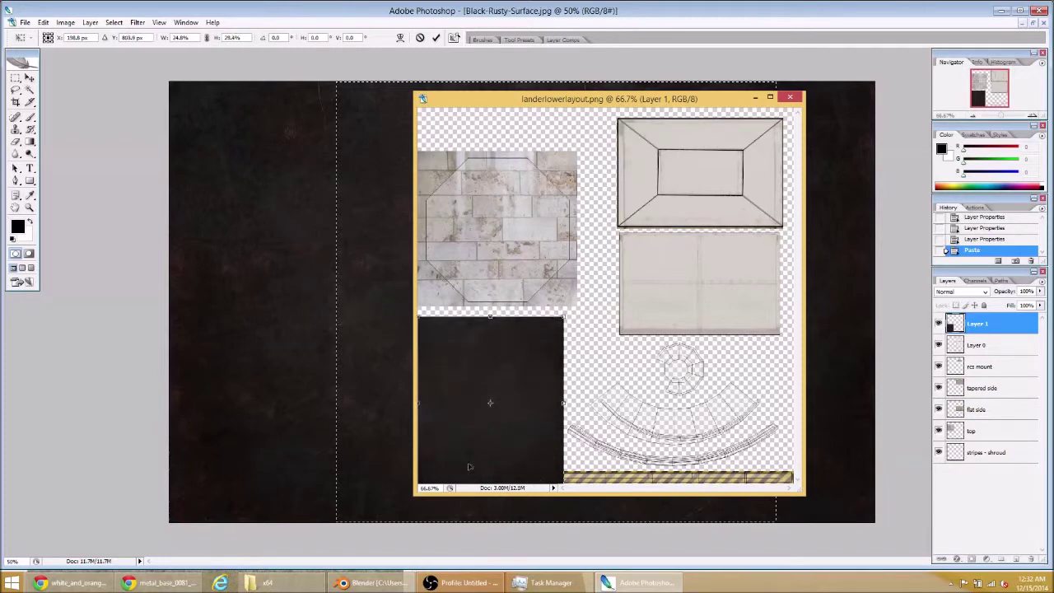
- Position the rust square just above the hazard stripes, reduce its height to about 25.6%, and apply the transform
{"action": "left_click_drag", "start_coordinate": [490, 365], "coordinate": [456, 383]}
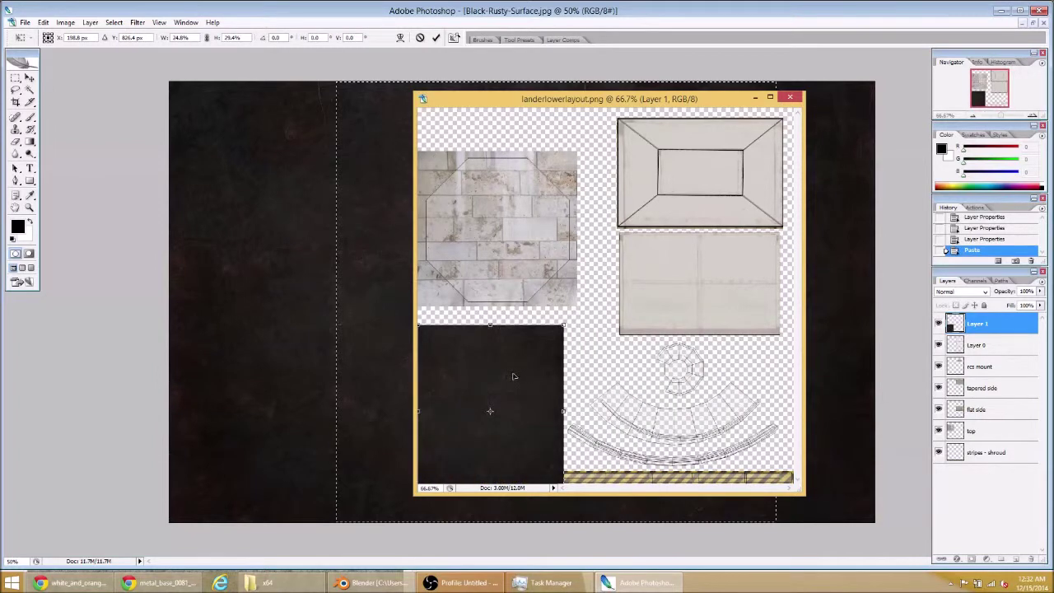
{"action": "key", "text": "ctrl+plus"}
{"action": "key", "text": "ctrl+plus"}
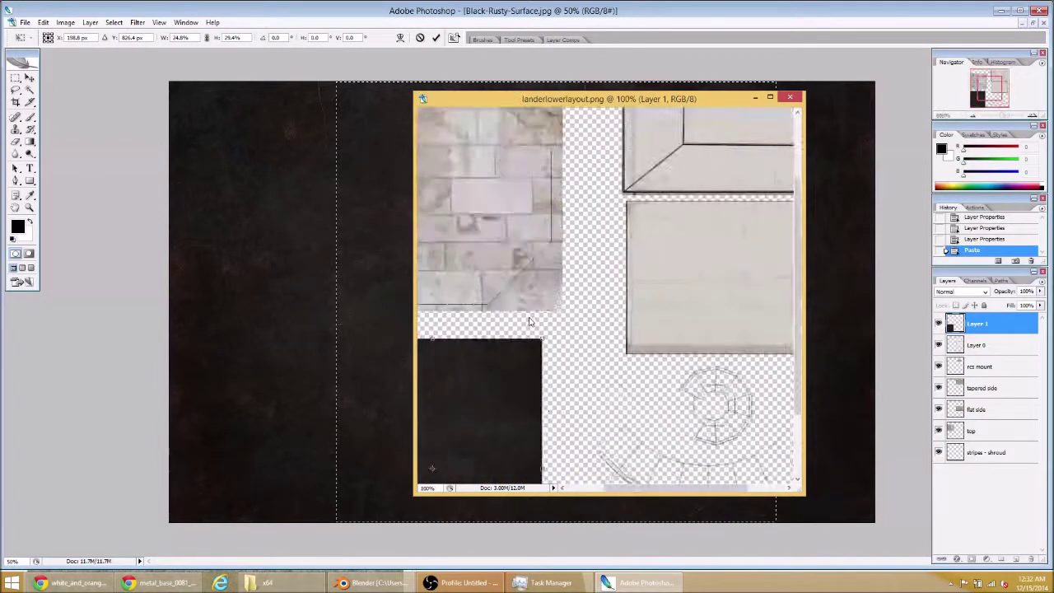
{"action": "left_click_drag", "start_coordinate": [485, 380], "coordinate": [735, 7]}
{"action": "left_click_drag", "start_coordinate": [584, 296], "coordinate": [700, 263]}
{"action": "left_click_drag", "start_coordinate": [642, 346], "coordinate": [650, 250]}
{"action": "left_click_drag", "start_coordinate": [649, 260], "coordinate": [647, 256]}
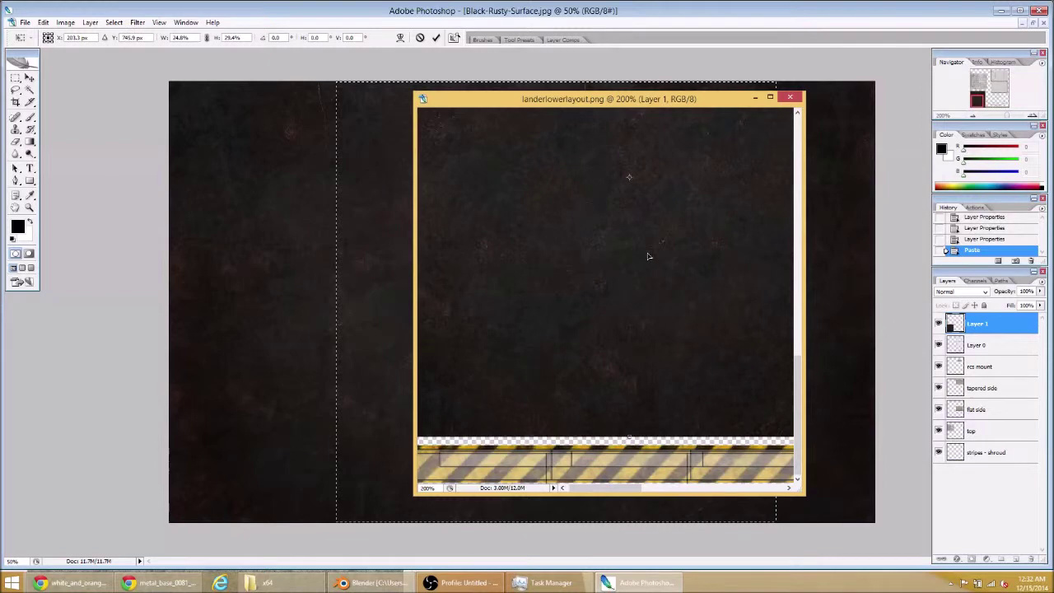
{"action": "left_click_drag", "start_coordinate": [645, 213], "coordinate": [634, 522]}
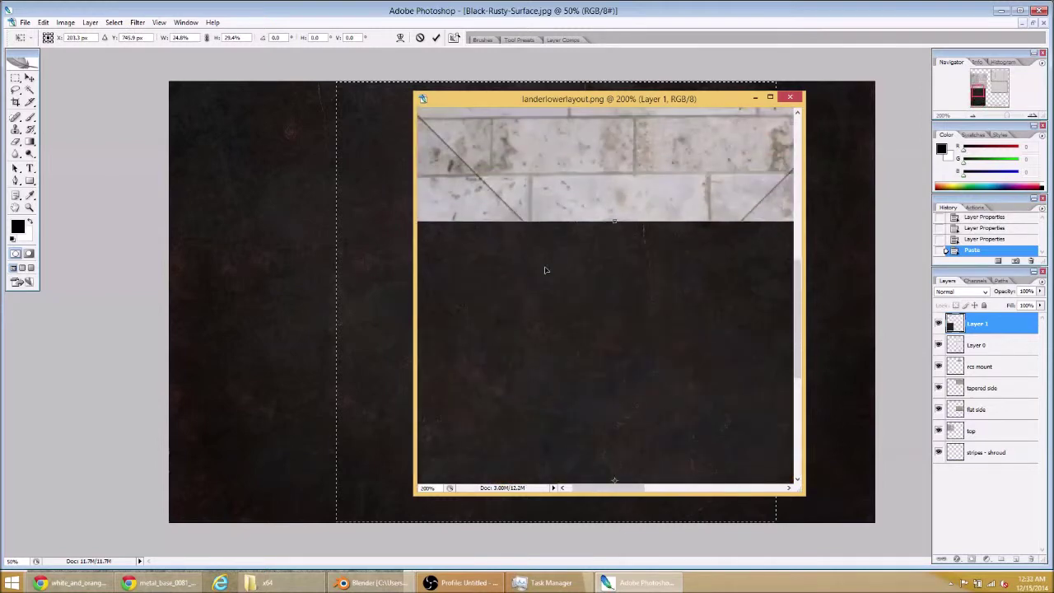
{"action": "key", "text": "ctrl+minus"}
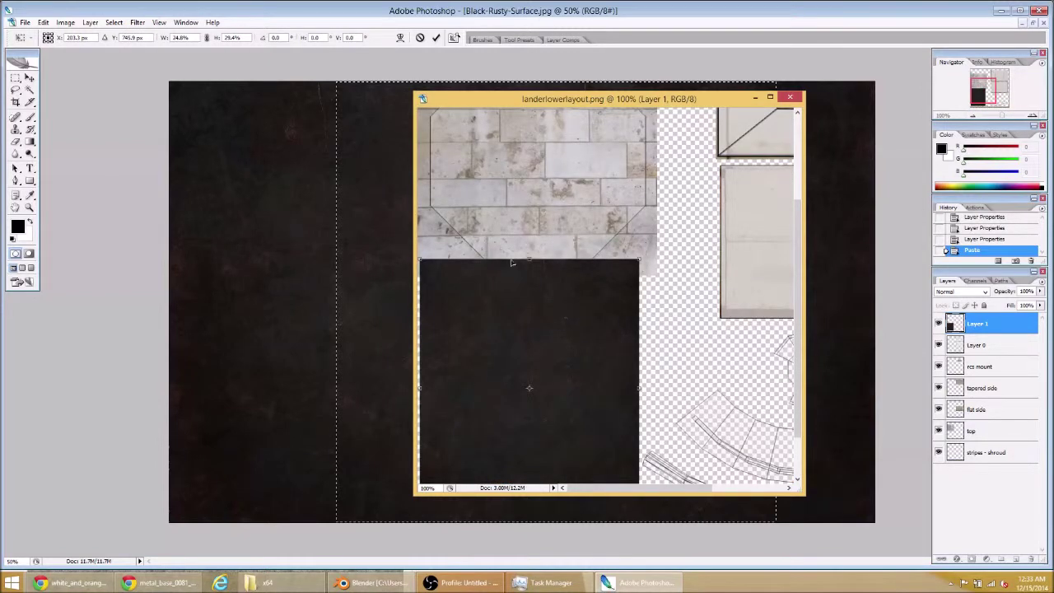
{"action": "left_click_drag", "start_coordinate": [529, 261], "coordinate": [528, 294]}
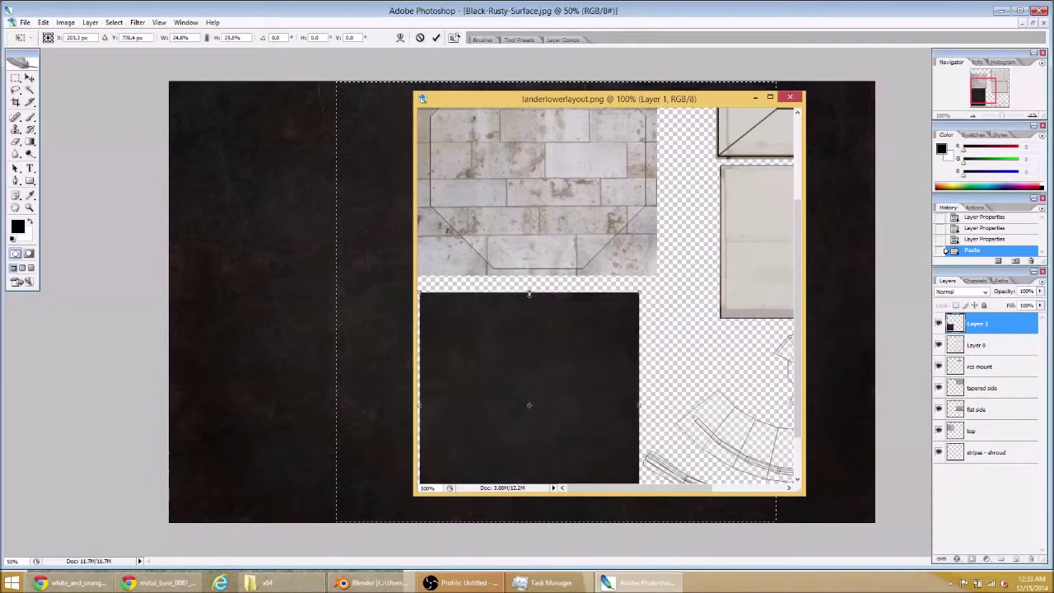
{"action": "left_click_drag", "start_coordinate": [496, 364], "coordinate": [548, 259]}
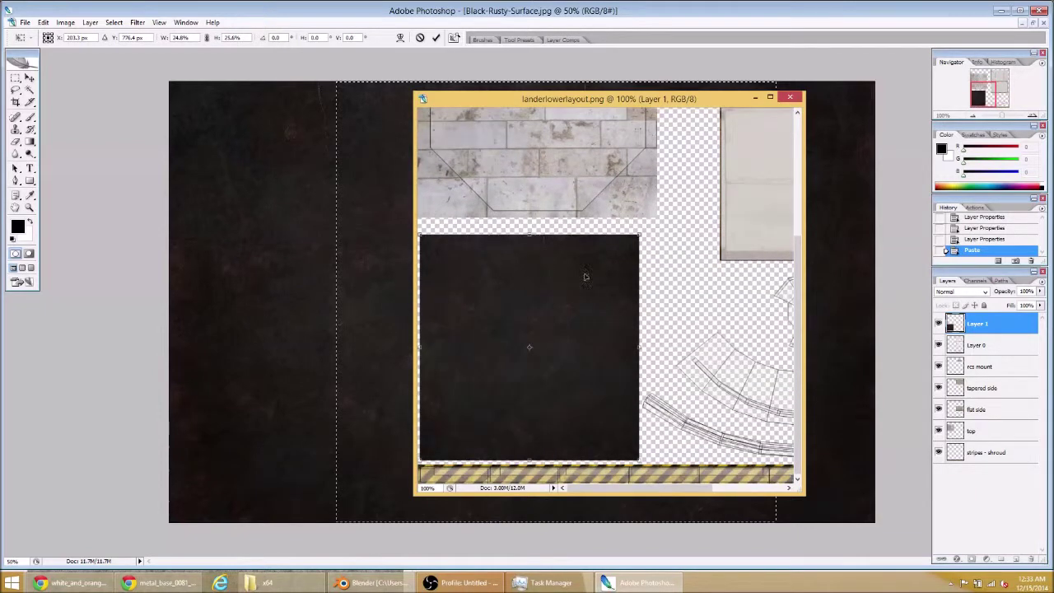
{"action": "key", "text": "Return"}
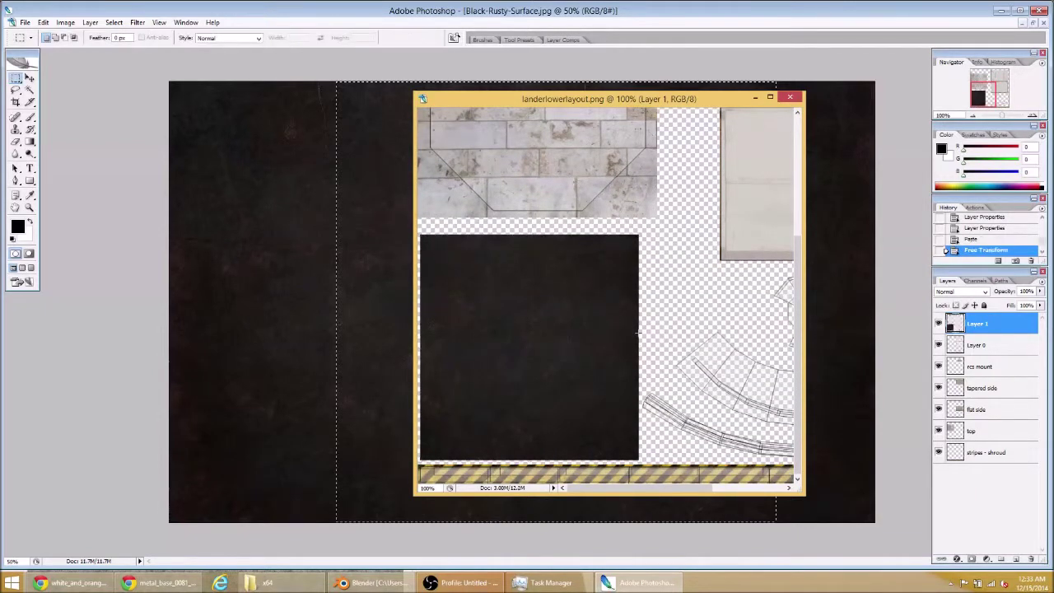
- Place Layer 1 beneath Layer 0, select the central octagon of Layer 0 with the Magic Wand, and make Layer 1 active
{"action": "left_click_drag", "start_coordinate": [948, 328], "coordinate": [989, 354]}
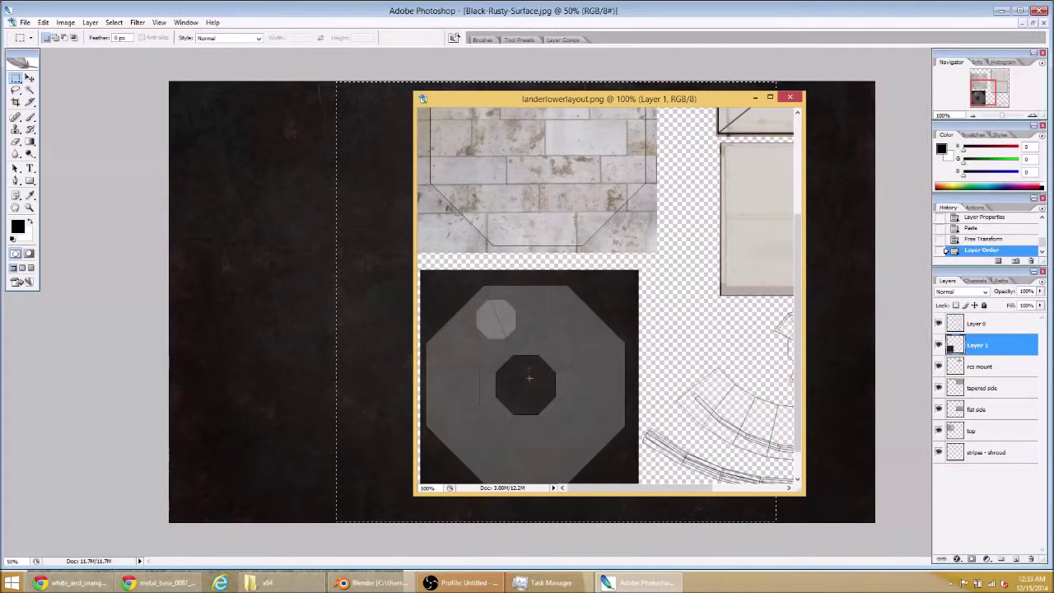
{"action": "left_click", "coordinate": [31, 89]}
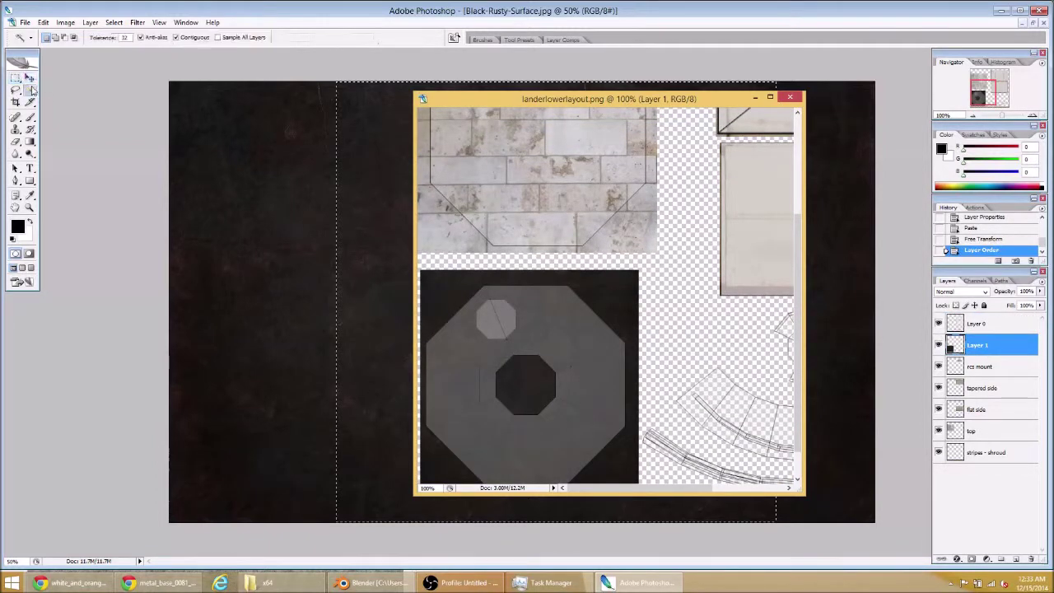
{"action": "left_click", "coordinate": [983, 326]}
{"action": "left_click", "coordinate": [521, 380]}
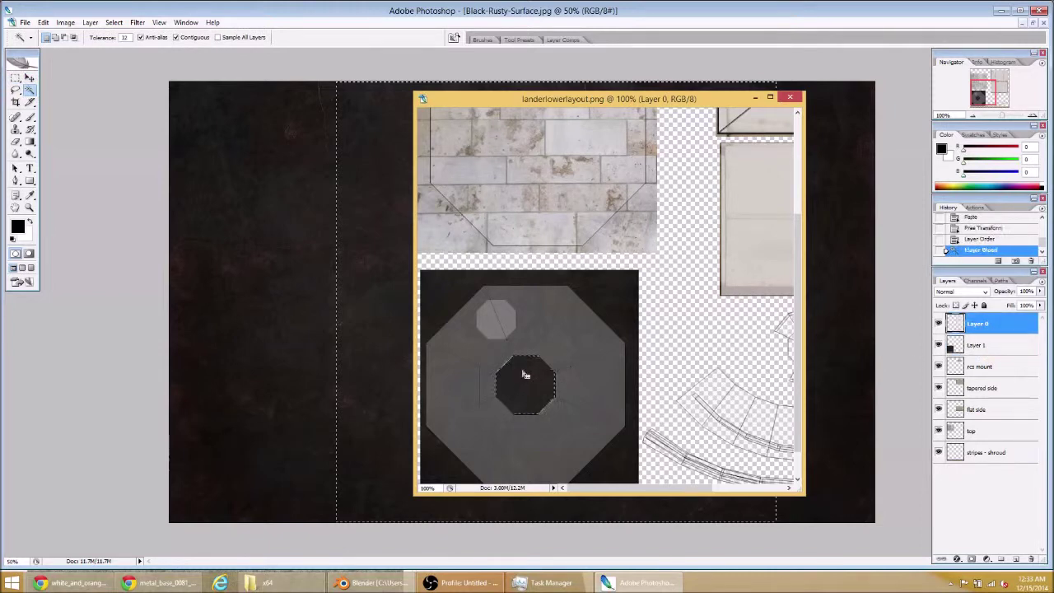
{"action": "left_click", "coordinate": [992, 348]}
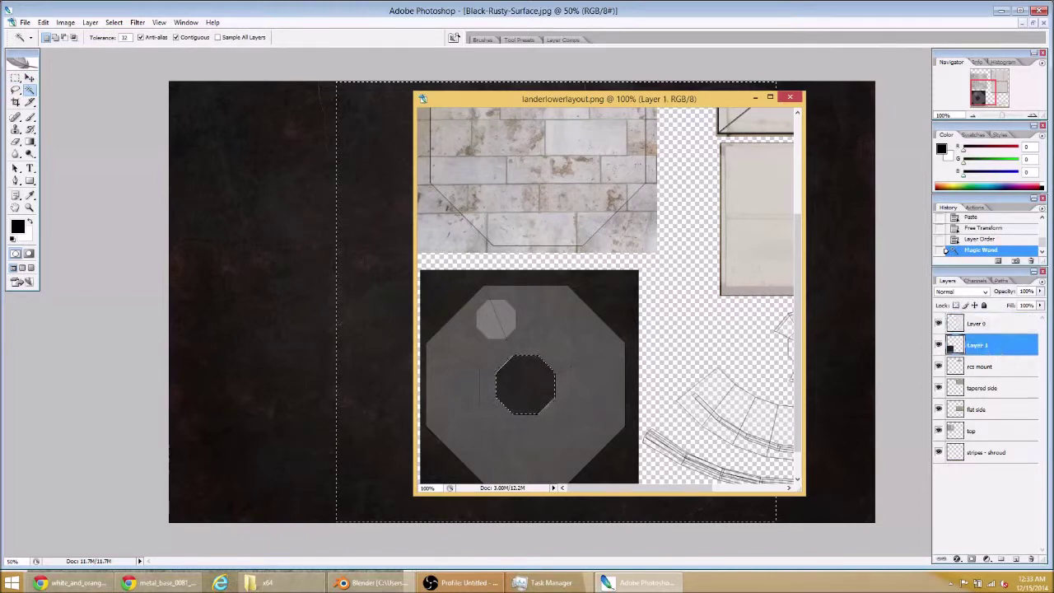
- Darken the selected octagon on Layer 1 with Brightness/Contrast, using brightness -22 and contrast +30
{"action": "left_click", "coordinate": [66, 23]}
{"action": "mouse_move", "coordinate": [82, 49]}
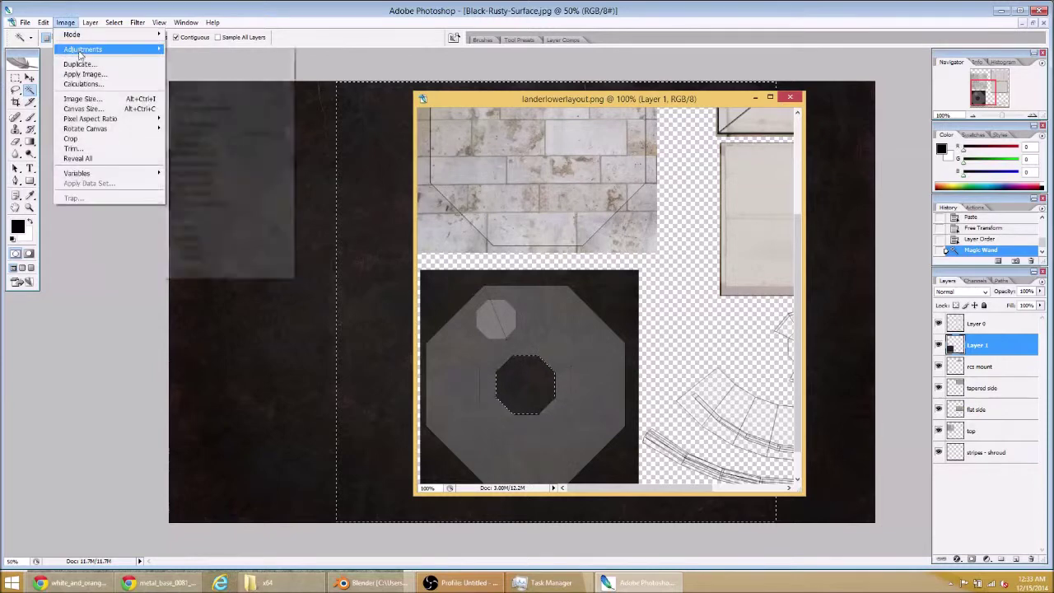
{"action": "left_click", "coordinate": [230, 110]}
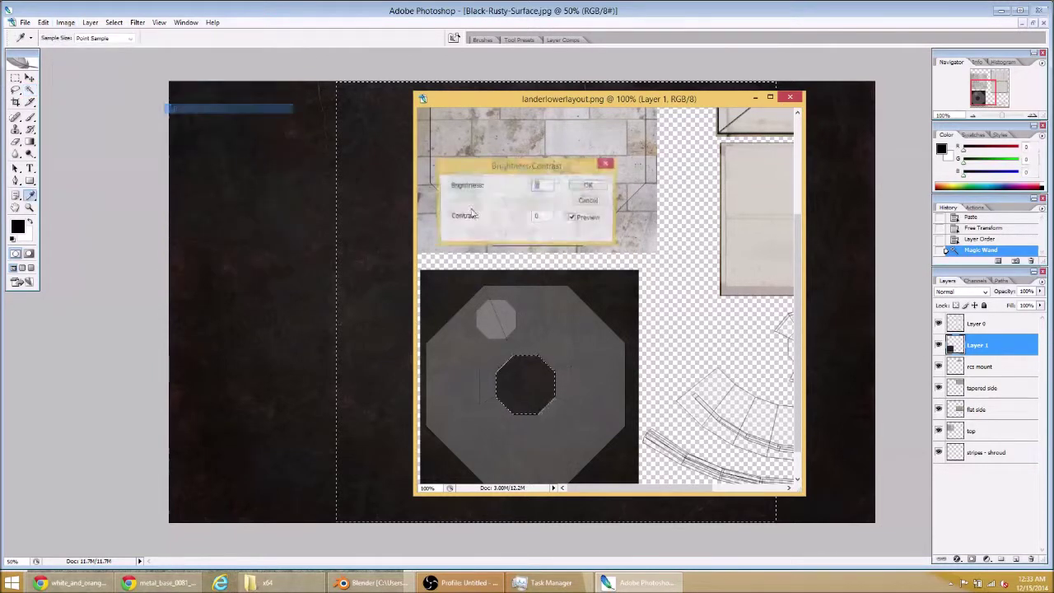
{"action": "mouse_move", "coordinate": [482, 202]}
{"action": "left_mouse_down"}
{"action": "mouse_move", "coordinate": [475, 197]}
{"action": "mouse_move", "coordinate": [492, 206]}
{"action": "left_mouse_up"}
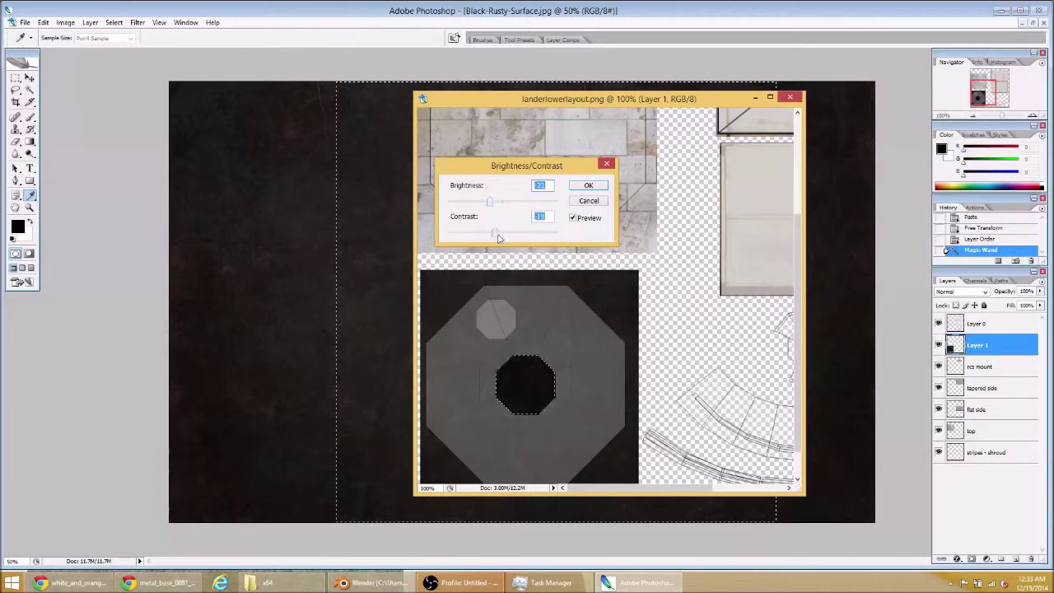
{"action": "left_click_drag", "start_coordinate": [527, 238], "coordinate": [519, 240]}
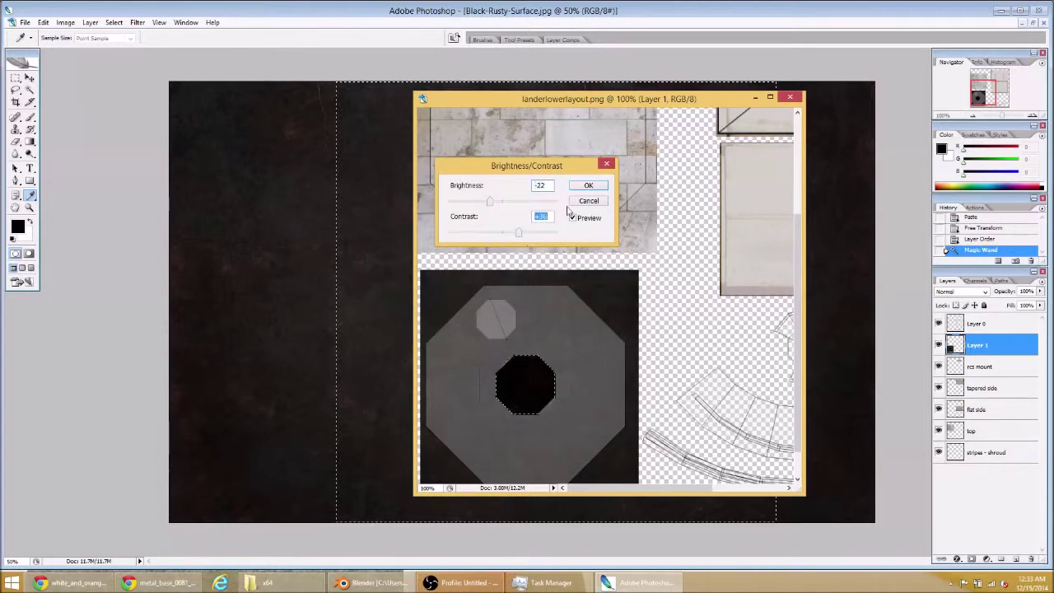
{"action": "left_click", "coordinate": [588, 186]}
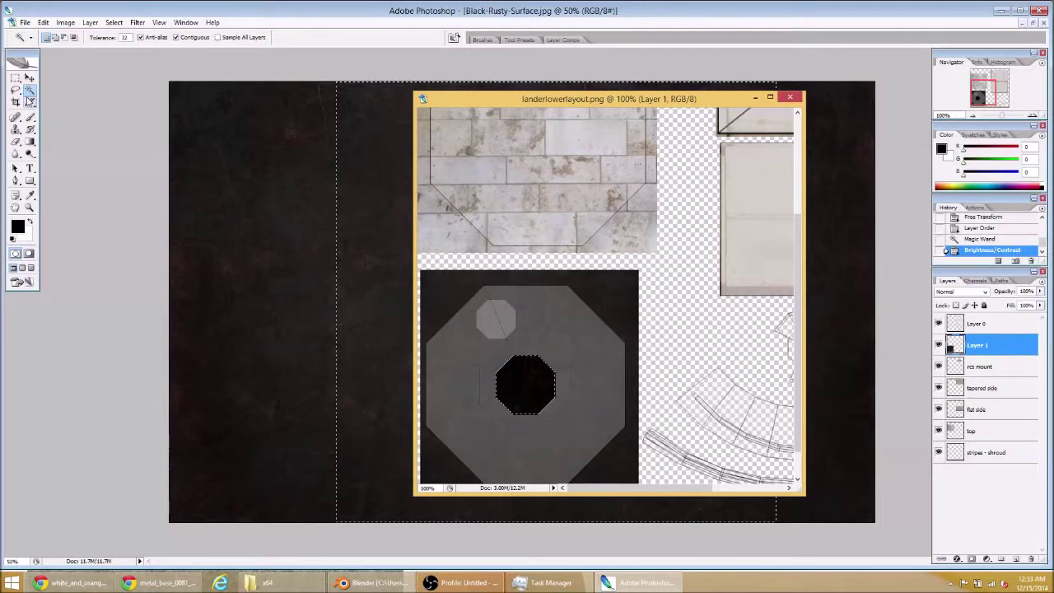
{"action": "left_click", "coordinate": [290, 273]}
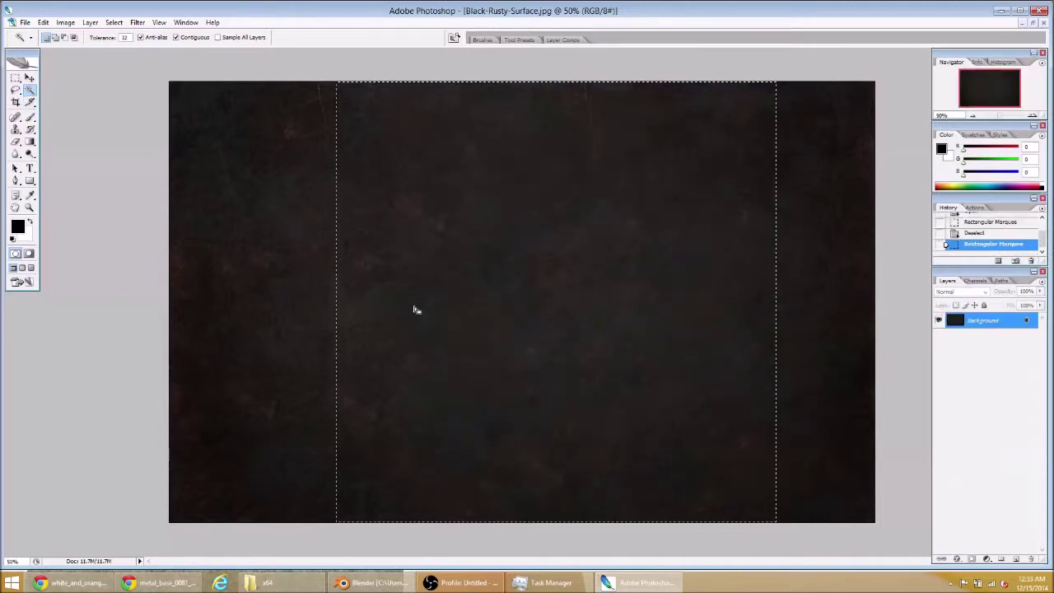
{"action": "left_click", "coordinate": [186, 22]}
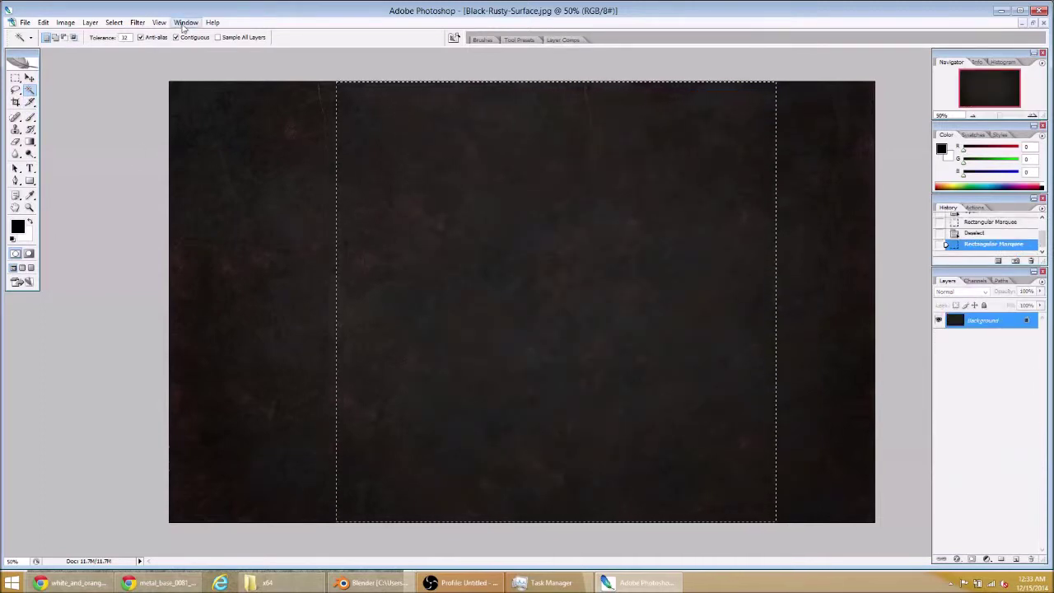
{"action": "left_click", "coordinate": [235, 282]}
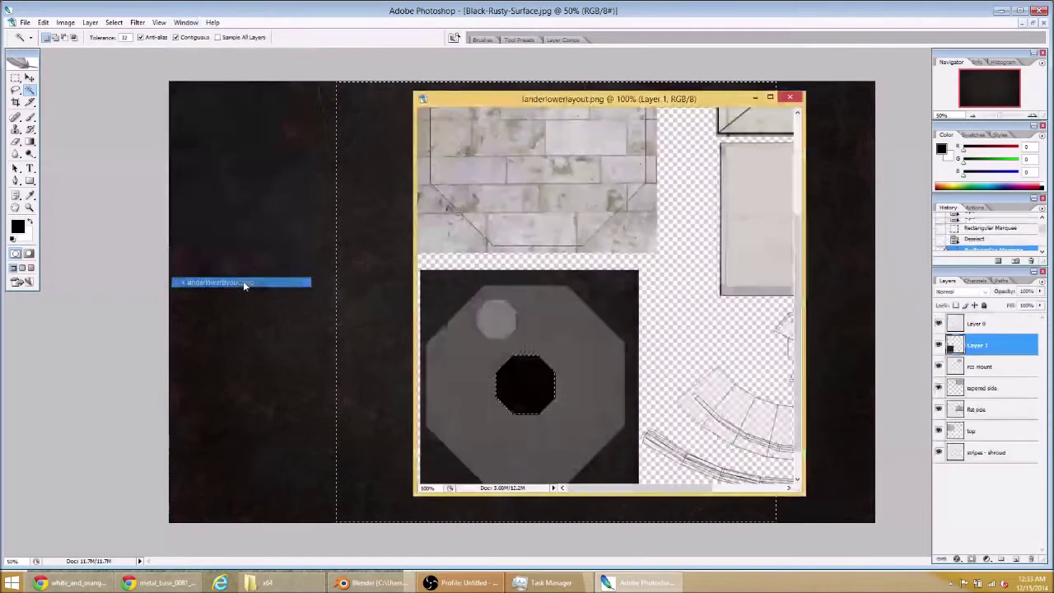
- Select the transparent area around the rust square on Layer 1 and check the texture with Layer 0 temporarily hidden
{"action": "left_click_drag", "start_coordinate": [572, 98], "coordinate": [544, 98]}
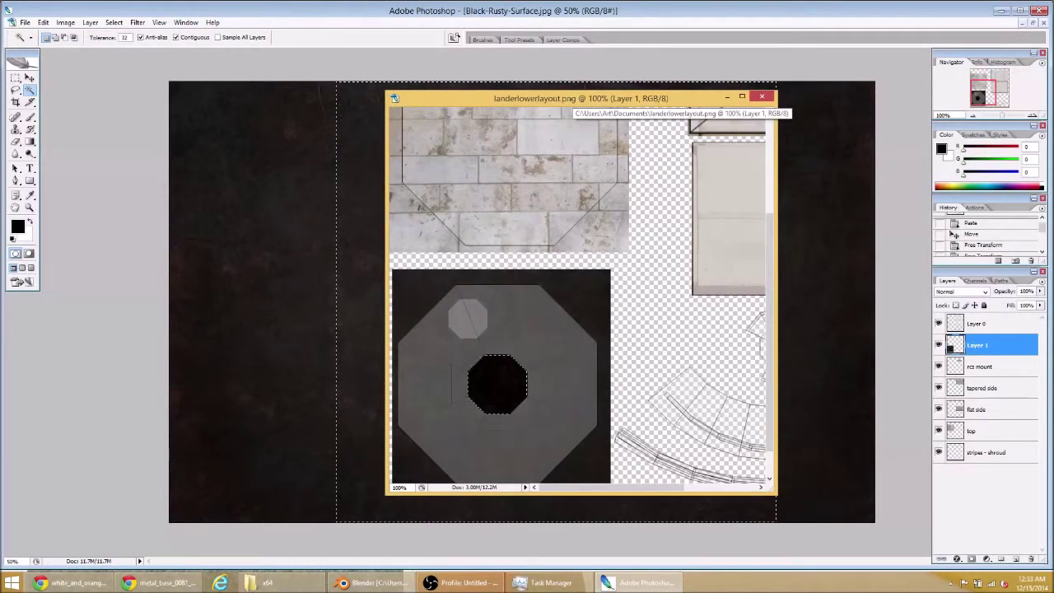
{"action": "left_click", "coordinate": [614, 303]}
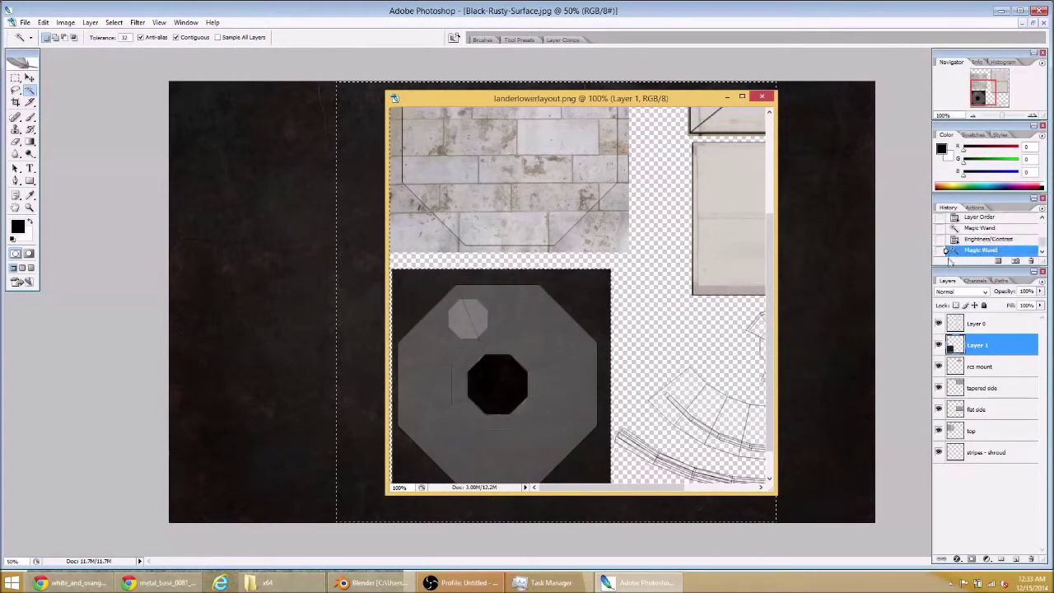
{"action": "left_click", "coordinate": [938, 324]}
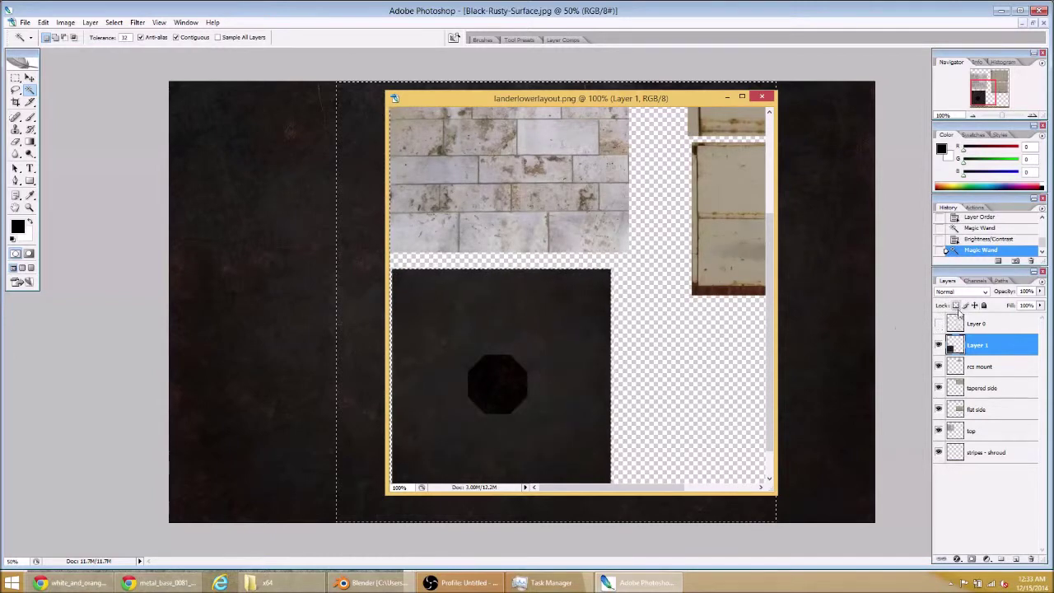
{"action": "left_click", "coordinate": [938, 323]}
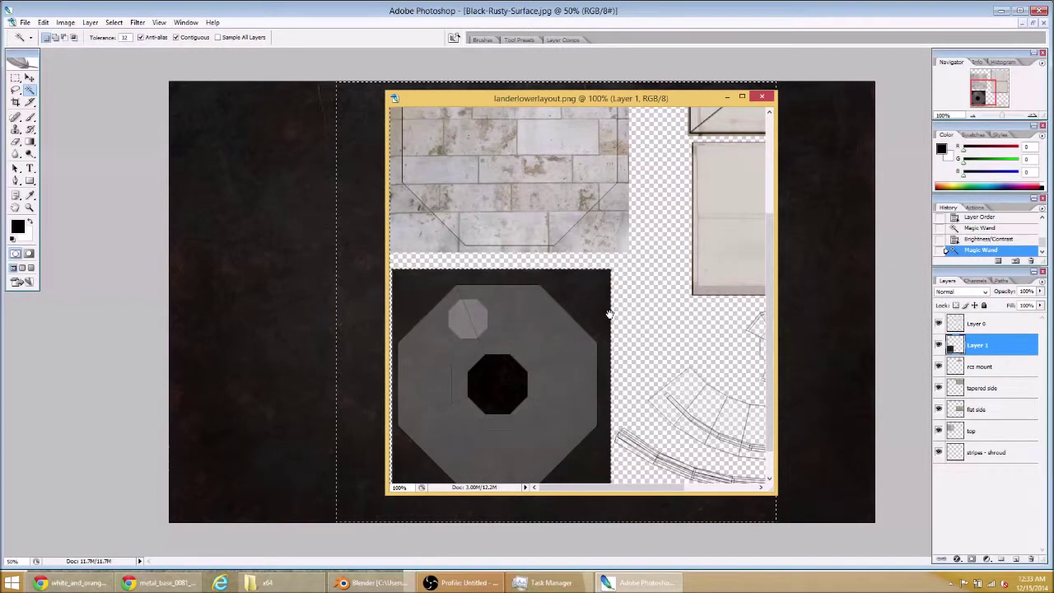
{"action": "left_click_drag", "start_coordinate": [556, 263], "coordinate": [368, 228]}
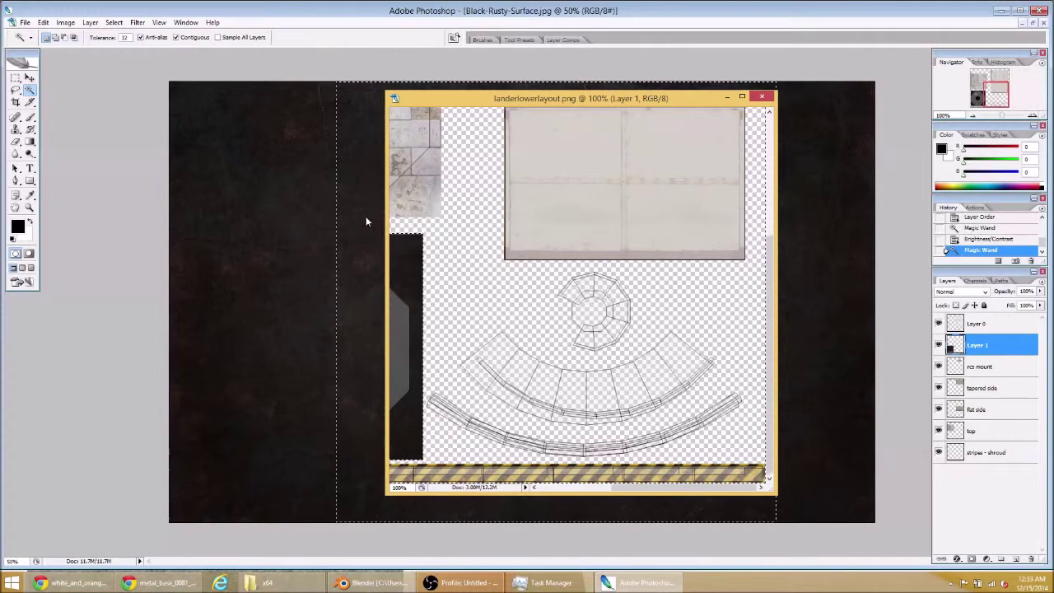
- Close the metal_base_0081_01_preview.jpg image, leaving Black-Rusty-Surface.jpg in front
{"action": "mouse_move", "coordinate": [436, 247]}
{"action": "left_mouse_down"}
{"action": "mouse_move", "coordinate": [454, 237]}
{"action": "mouse_move", "coordinate": [445, 250]}
{"action": "left_mouse_up"}
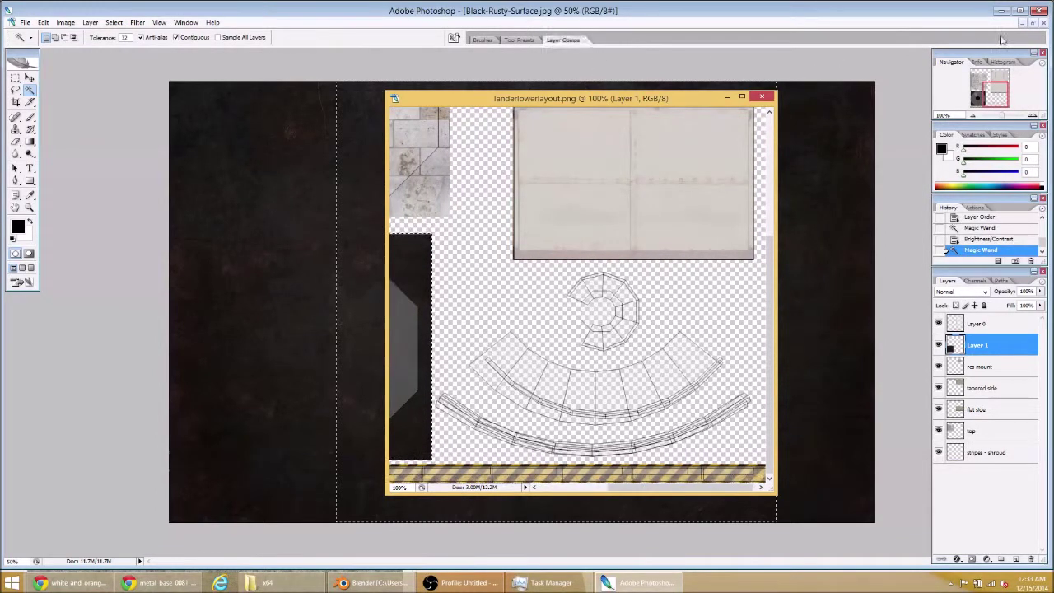
{"action": "left_click", "coordinate": [186, 22]}
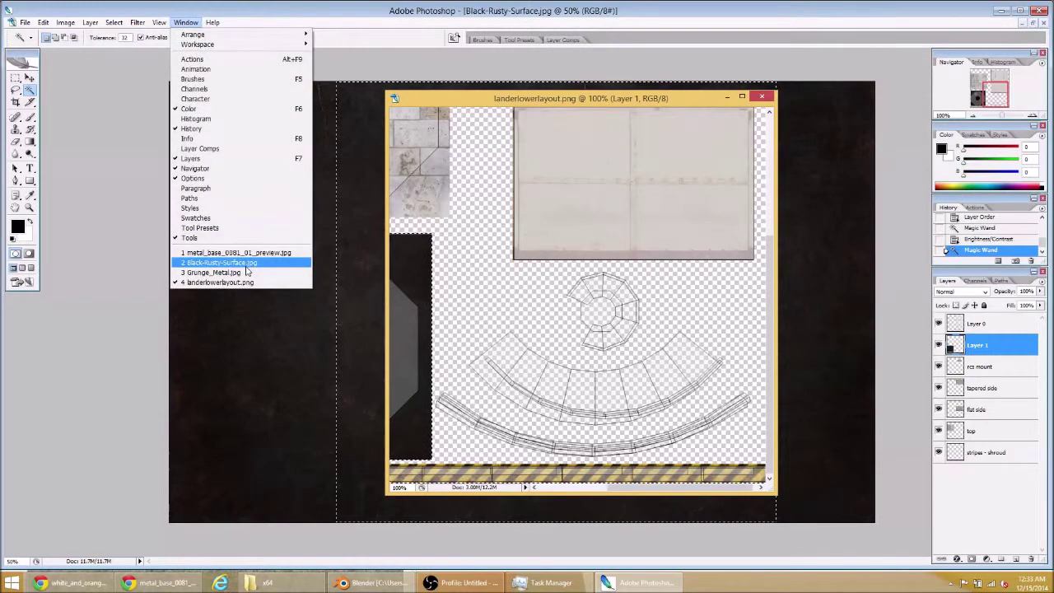
{"action": "left_click", "coordinate": [245, 262]}
{"action": "left_click", "coordinate": [186, 22]}
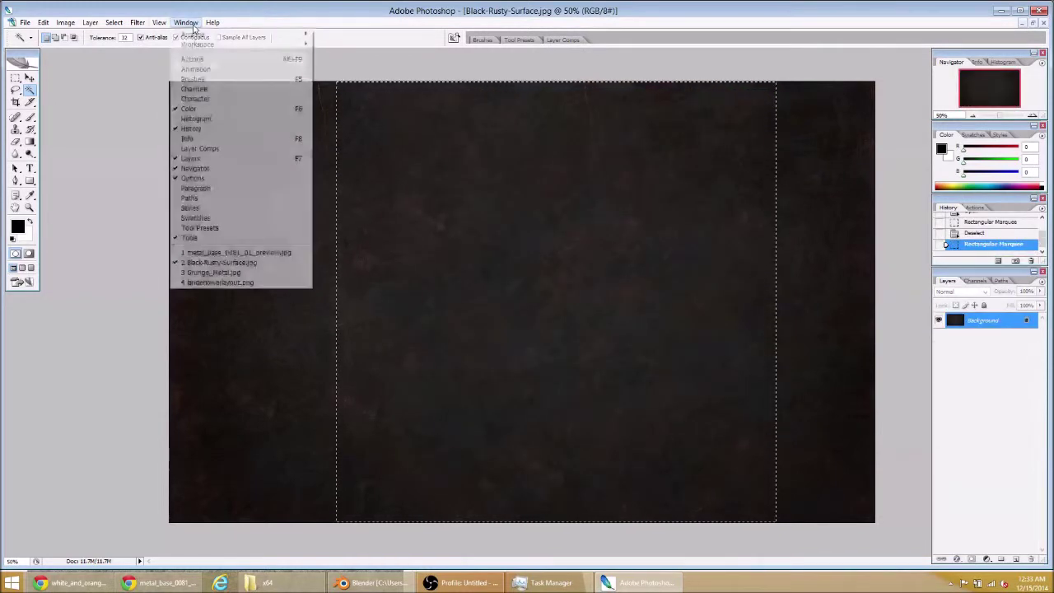
{"action": "left_click", "coordinate": [274, 255]}
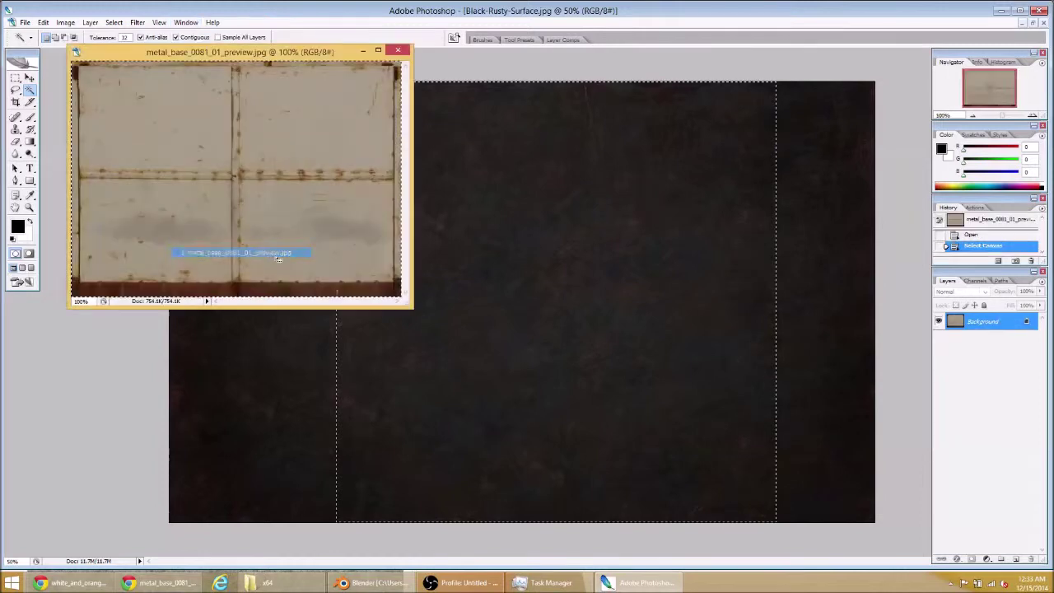
{"action": "left_click", "coordinate": [399, 48]}
- Open the floor-black-dark-wall-metal-scary-grey-rust-_371512-16.jpg image
{"action": "left_click", "coordinate": [25, 22]}
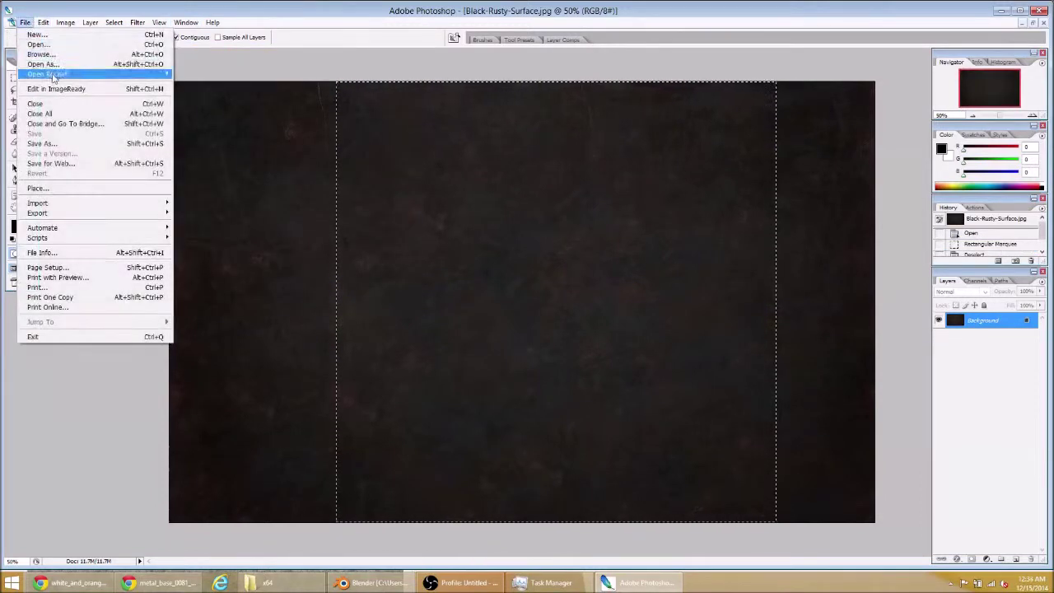
{"action": "left_click", "coordinate": [64, 44]}
{"action": "left_click", "coordinate": [611, 199]}
{"action": "double_click", "coordinate": [611, 199]}
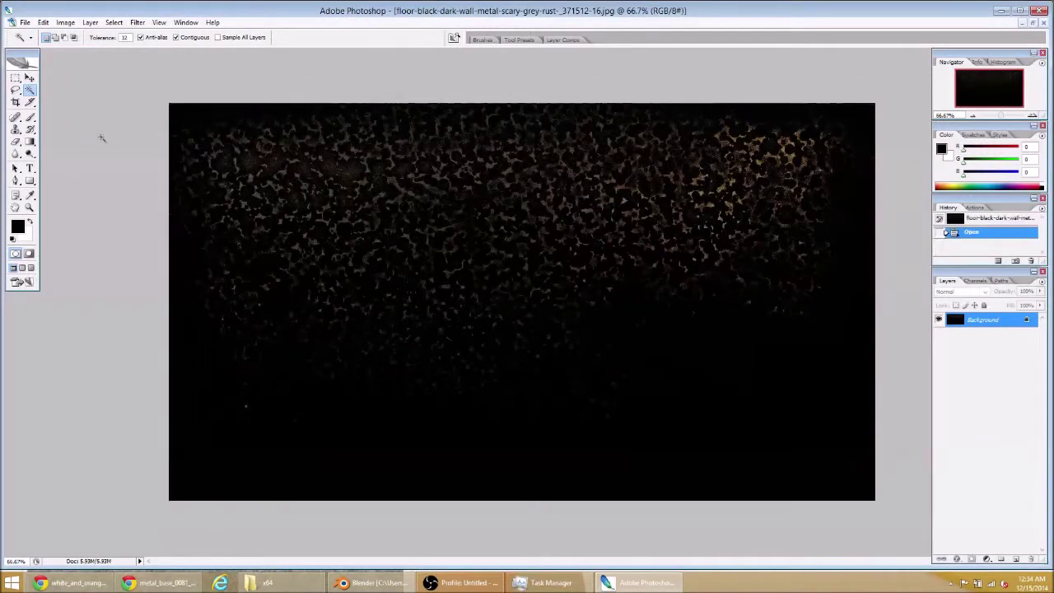
- Copy a rectangular area from the lower middle of the black rust image and paste it into landerlowerlayout.png
{"action": "left_click", "coordinate": [15, 78]}
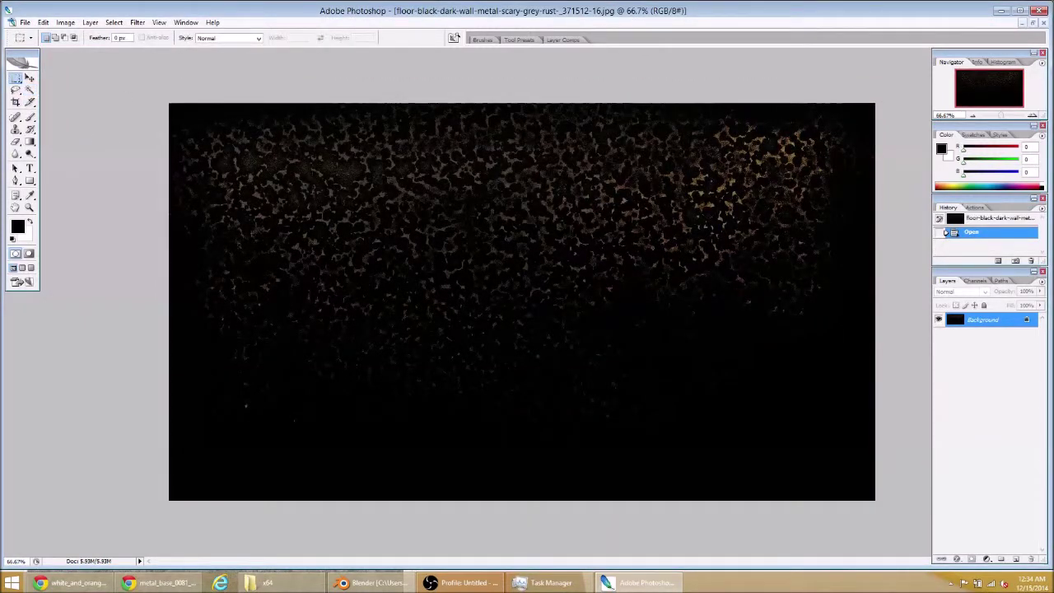
{"action": "left_click_drag", "start_coordinate": [256, 246], "coordinate": [718, 499]}
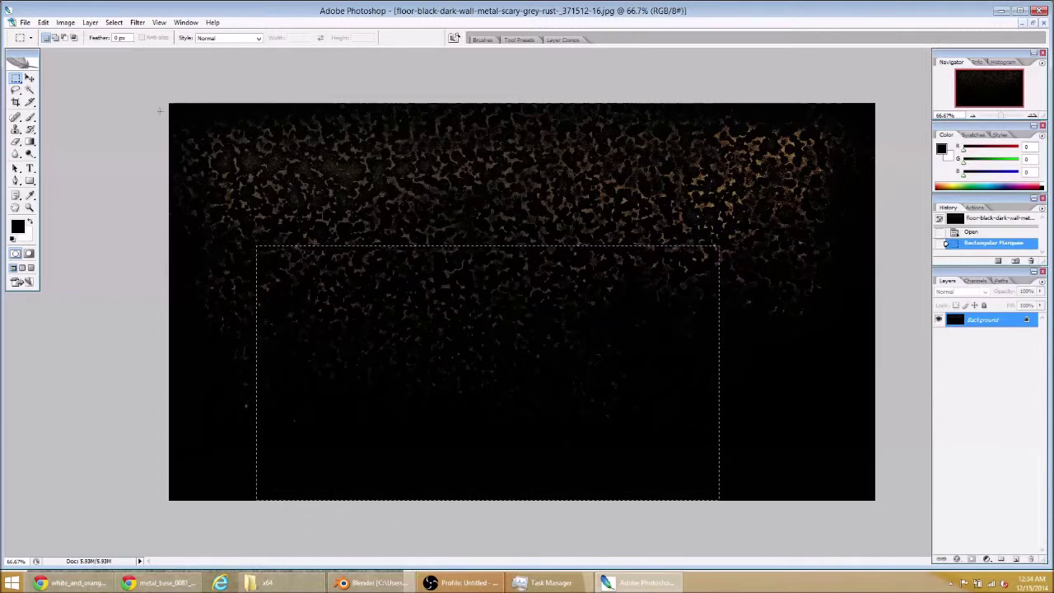
{"action": "left_click", "coordinate": [186, 22]}
{"action": "left_click", "coordinate": [218, 271]}
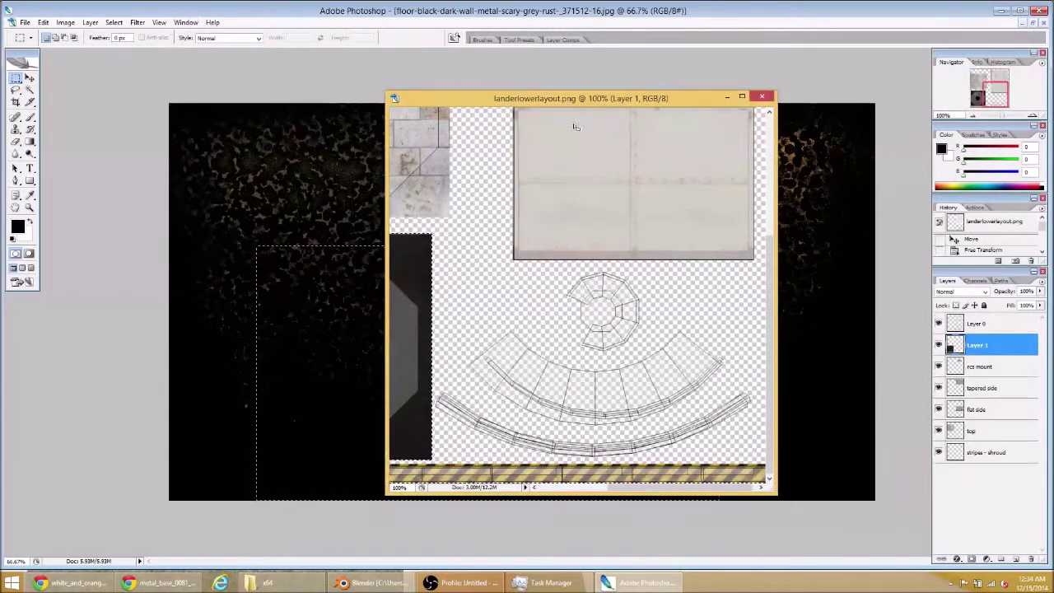
{"action": "double_click", "coordinate": [582, 98]}
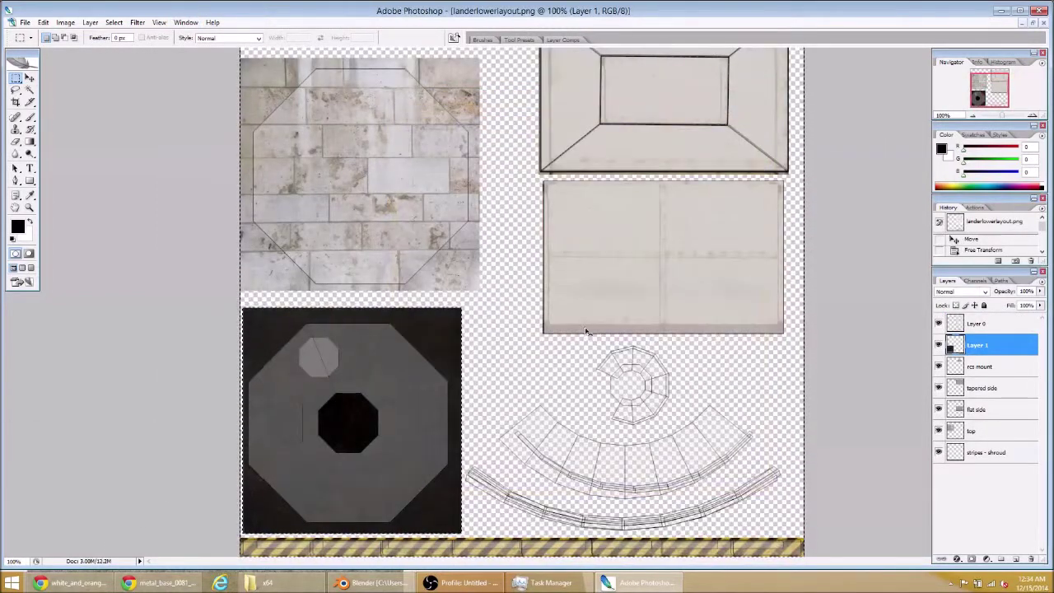
{"action": "key", "text": "ctrl+v"}
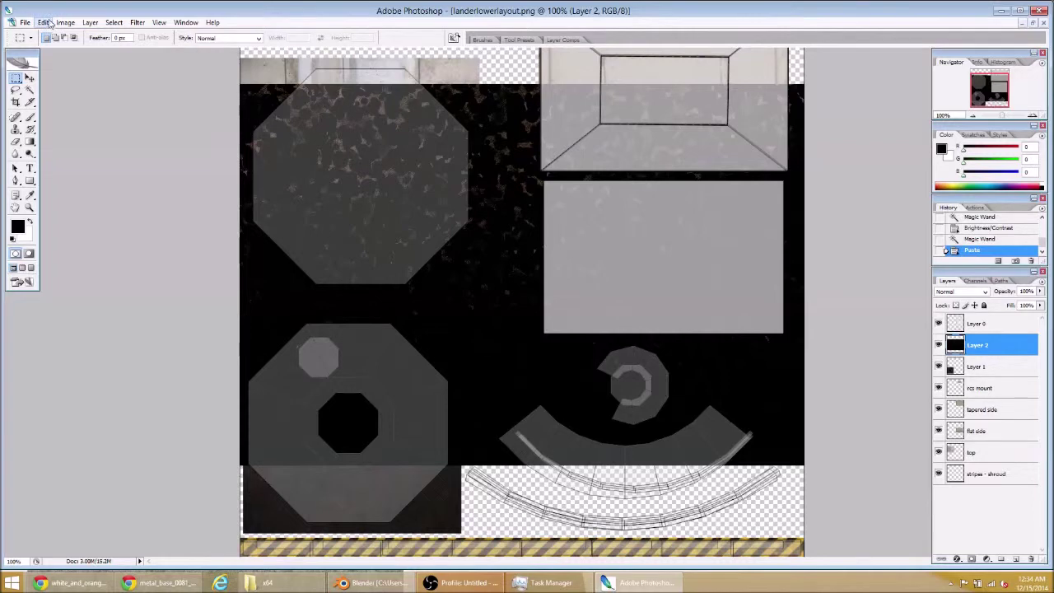
- Scale the pasted black rust to about 47.4% and move it over the small ring and arc islands
{"action": "left_click", "coordinate": [47, 22]}
{"action": "mouse_move", "coordinate": [95, 211]}
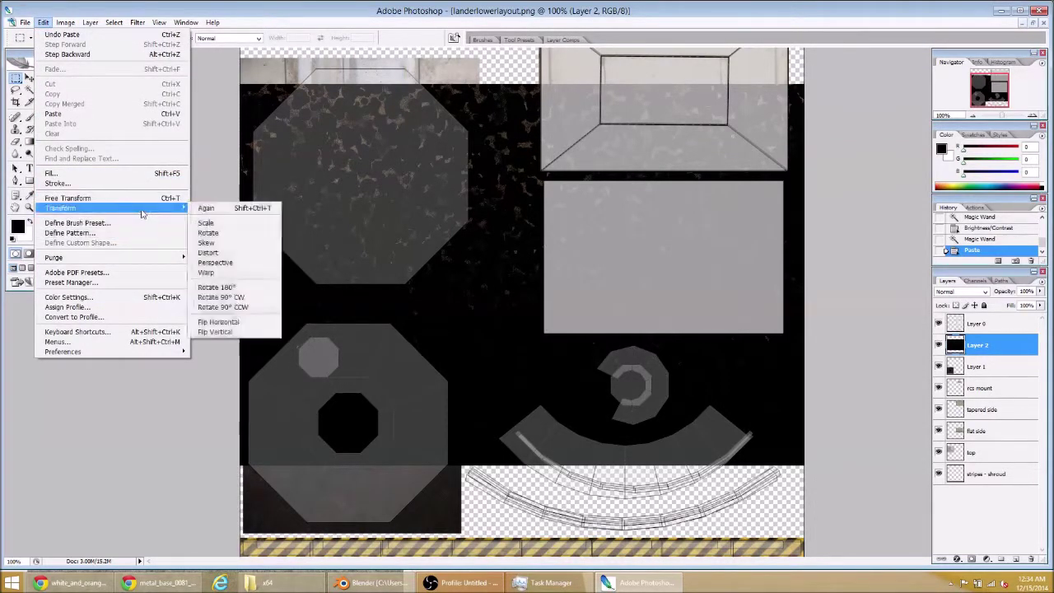
{"action": "left_click", "coordinate": [206, 223]}
{"action": "left_click_drag", "start_coordinate": [241, 83], "coordinate": [605, 284]}
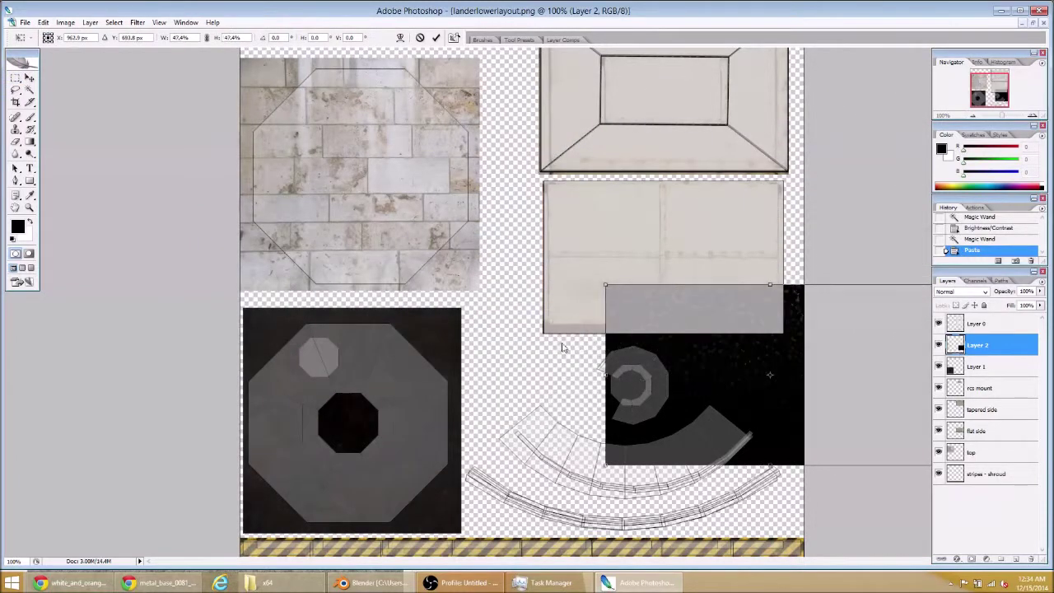
{"action": "left_click_drag", "start_coordinate": [733, 370], "coordinate": [624, 416]}
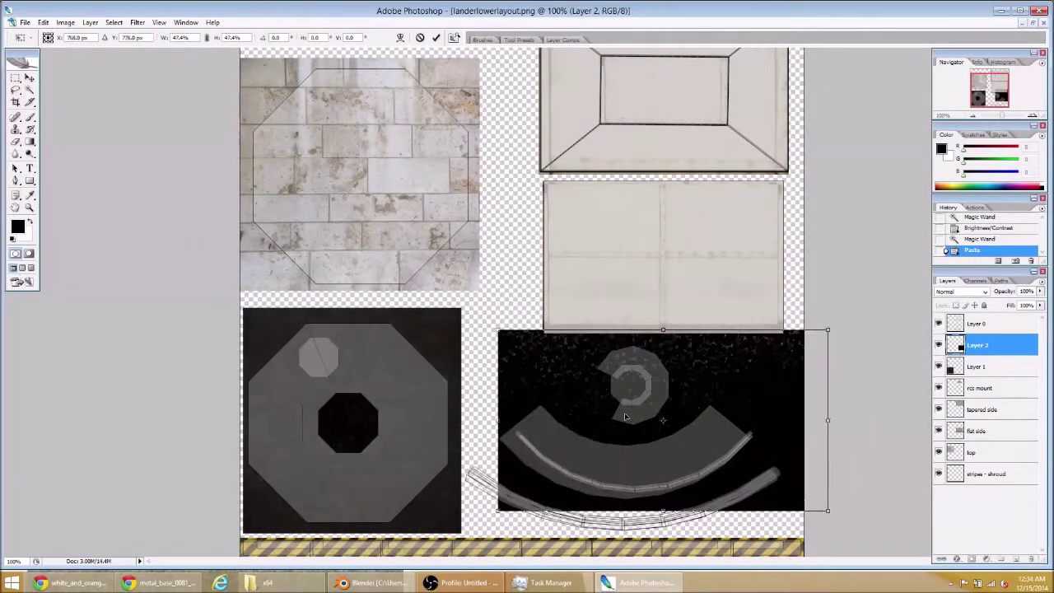
- Flip the black rust vertically, fit it between the dark octagon square and the canvas edge, and apply the transform
{"action": "left_click", "coordinate": [44, 22]}
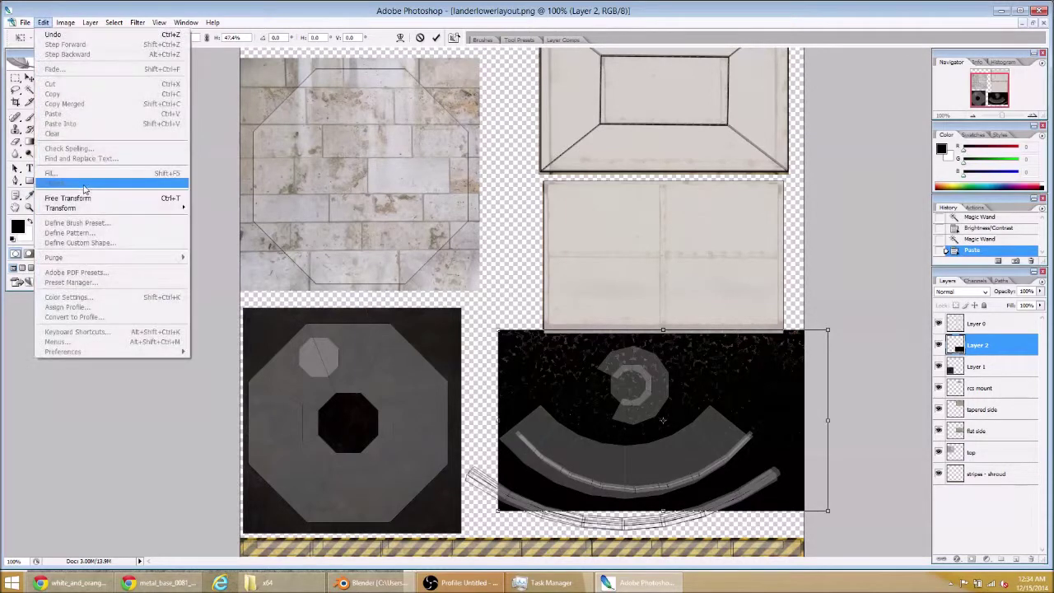
{"action": "mouse_move", "coordinate": [98, 208]}
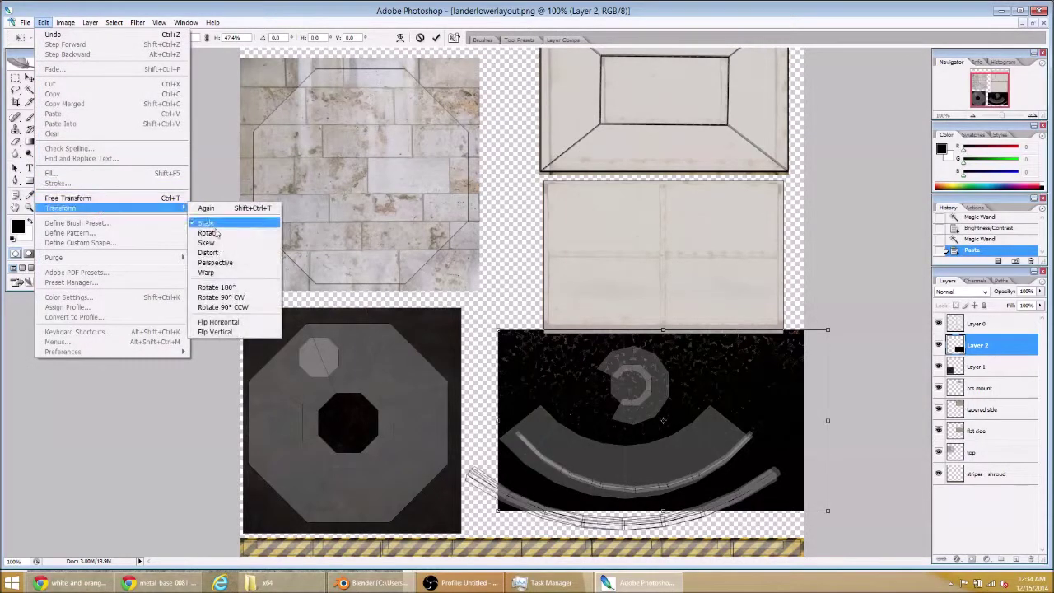
{"action": "left_click", "coordinate": [224, 331]}
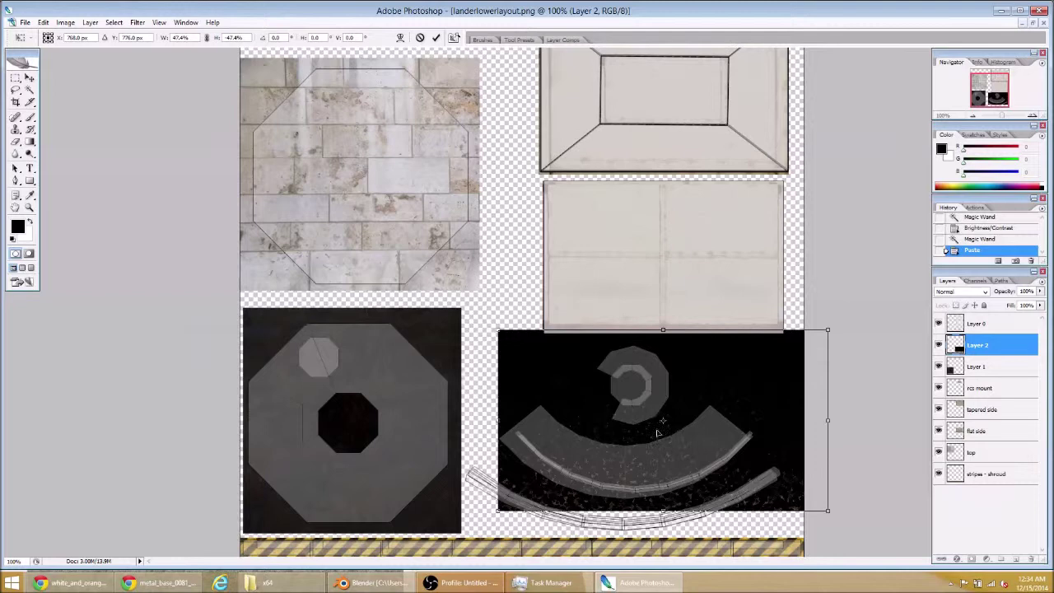
{"action": "key", "text": "shift+Left"}
{"action": "key", "text": "shift+Left"}
{"action": "key", "text": "shift+Left"}
{"action": "key", "text": "shift+Left"}
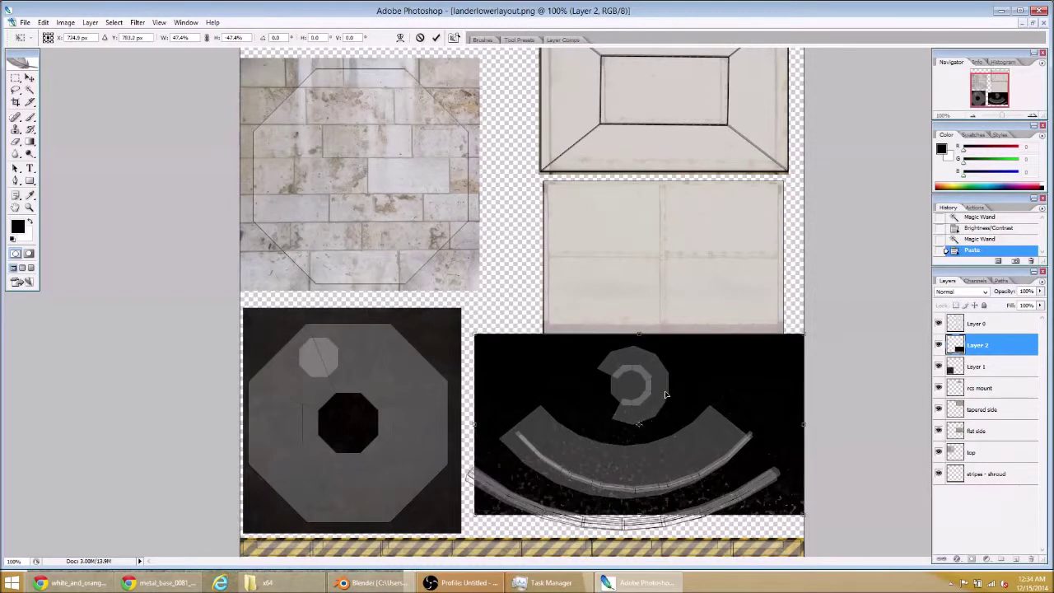
{"action": "mouse_move", "coordinate": [658, 394]}
{"action": "left_mouse_down"}
{"action": "mouse_move", "coordinate": [671, 404]}
{"action": "mouse_move", "coordinate": [660, 400]}
{"action": "left_mouse_up"}
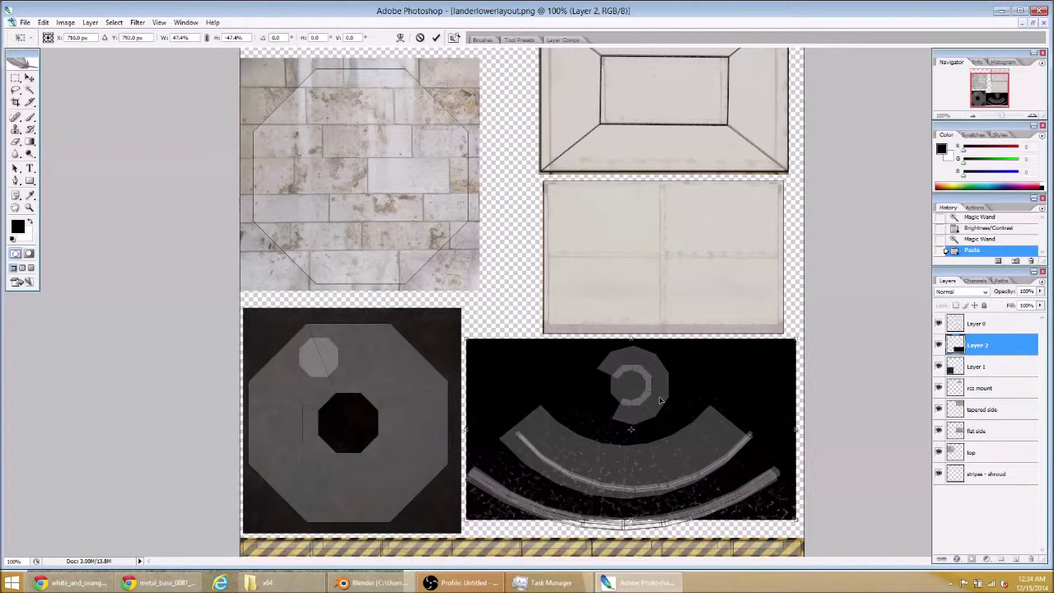
{"action": "key", "text": "Return"}
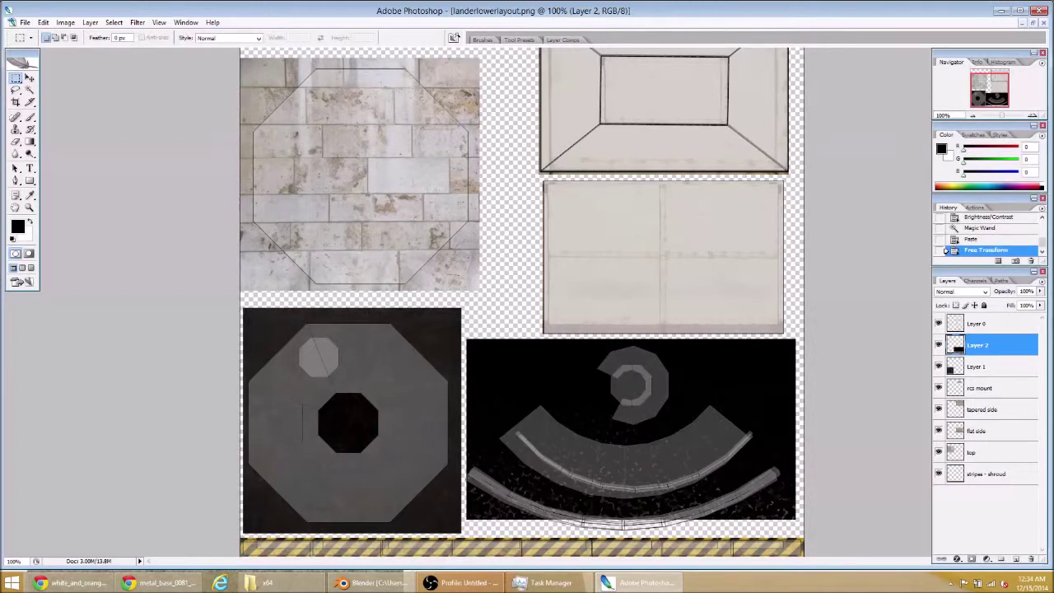
- Copy a wide rectangular area from Grunge_Metal.jpg and paste it into landerlowerlayout.png
{"action": "left_click", "coordinate": [185, 22]}
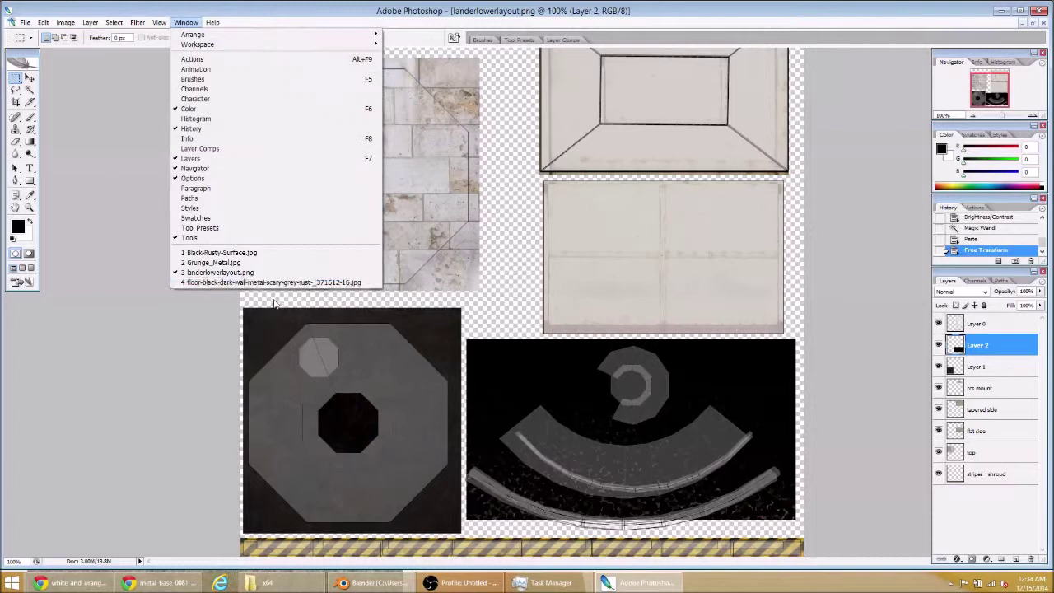
{"action": "left_click", "coordinate": [251, 263]}
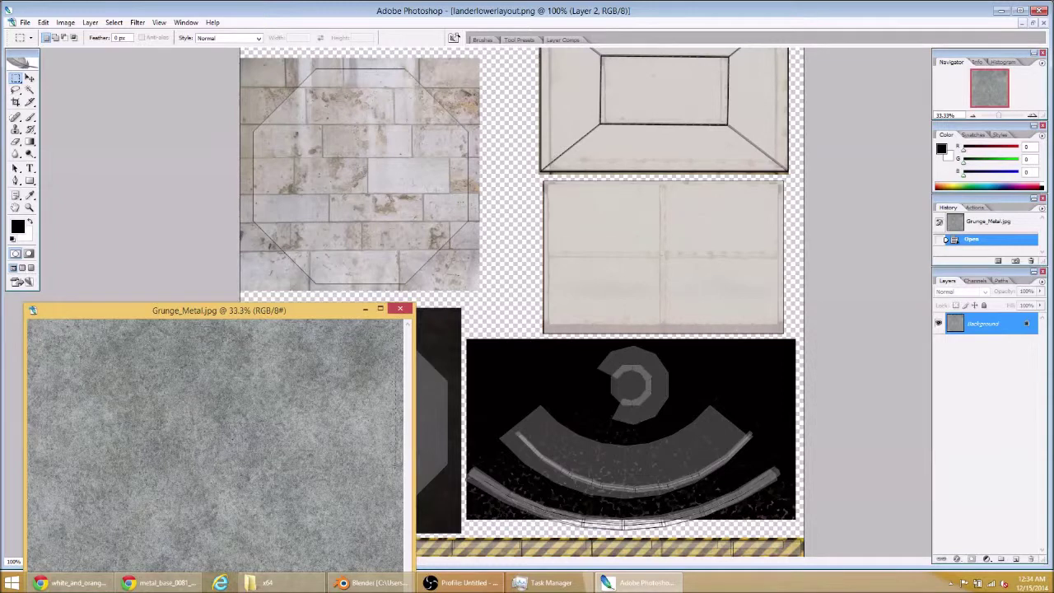
{"action": "left_click_drag", "start_coordinate": [48, 354], "coordinate": [396, 465]}
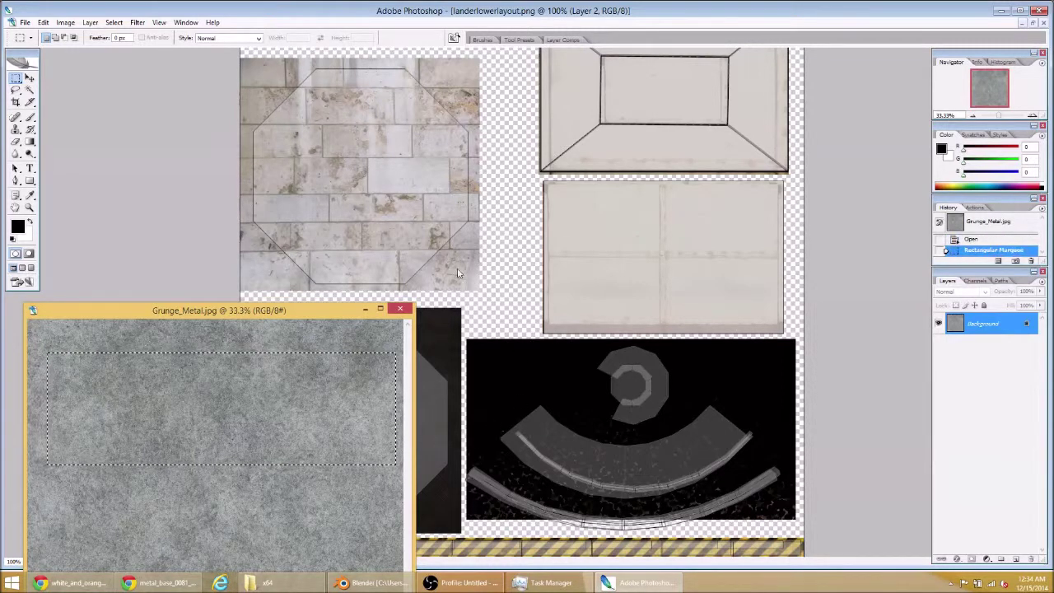
{"action": "left_click", "coordinate": [509, 111]}
{"action": "key", "text": "ctrl+v"}
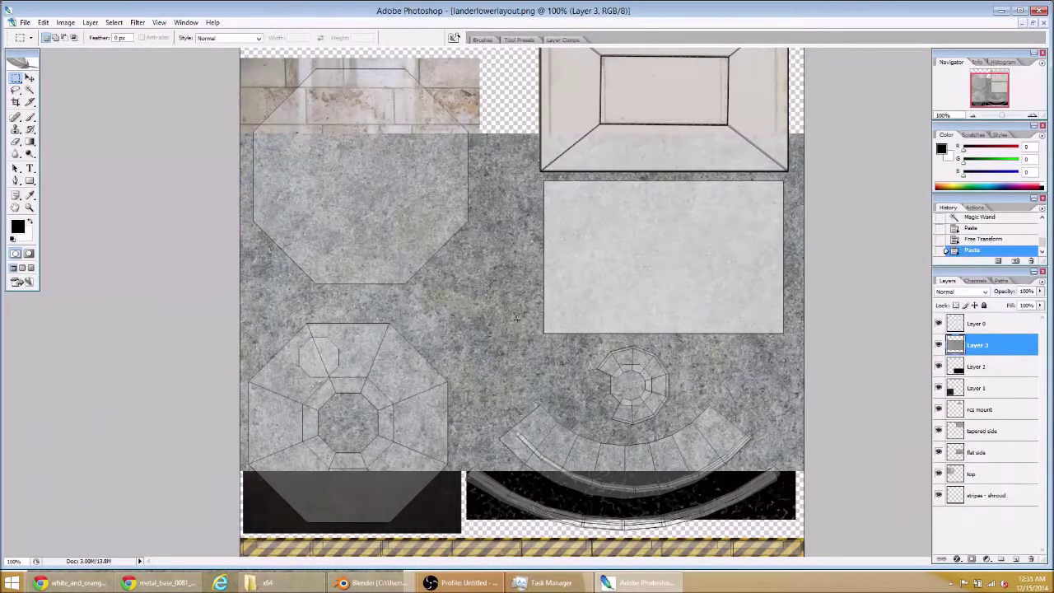
- Reduce the height of the pasted grunge metal to about 40% and move it over the arc islands
{"action": "left_click", "coordinate": [43, 22]}
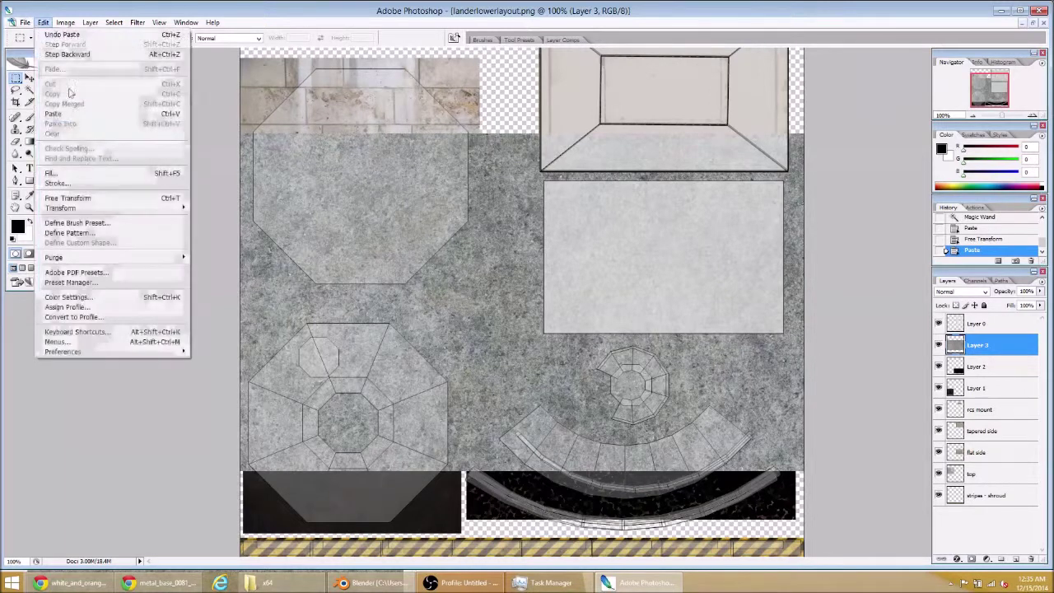
{"action": "mouse_move", "coordinate": [148, 208]}
{"action": "left_click", "coordinate": [206, 223]}
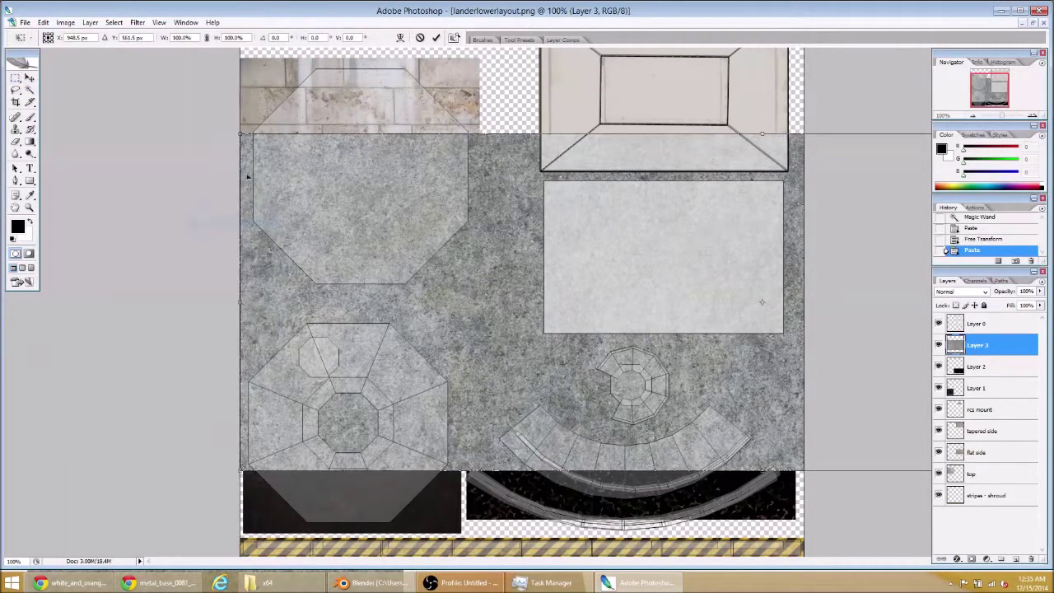
{"action": "left_click_drag", "start_coordinate": [244, 287], "coordinate": [551, 310]}
{"action": "left_click_drag", "start_coordinate": [739, 287], "coordinate": [517, 279]}
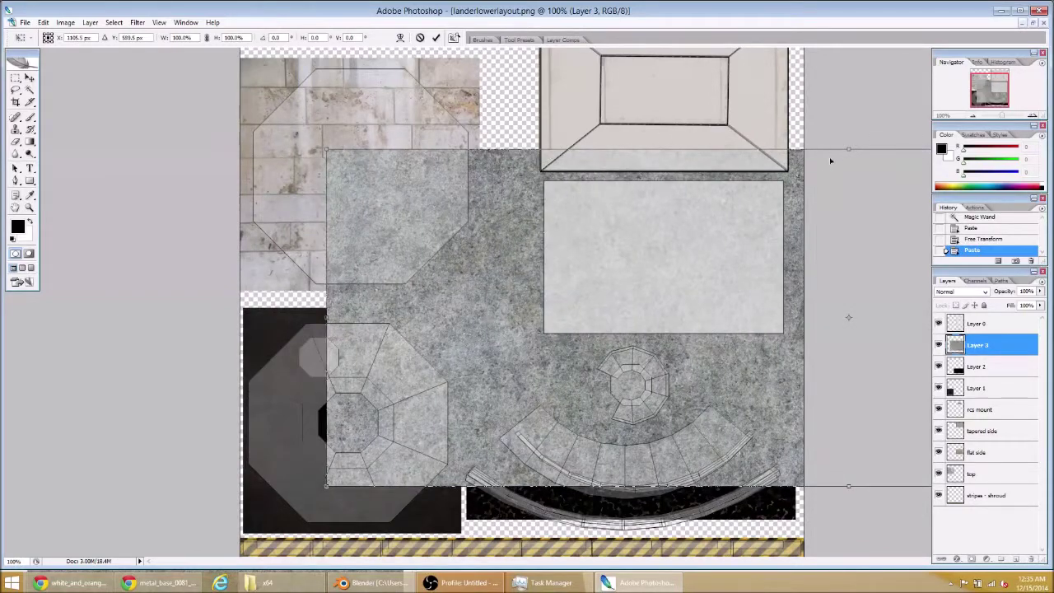
{"action": "left_click_drag", "start_coordinate": [847, 151], "coordinate": [848, 352]}
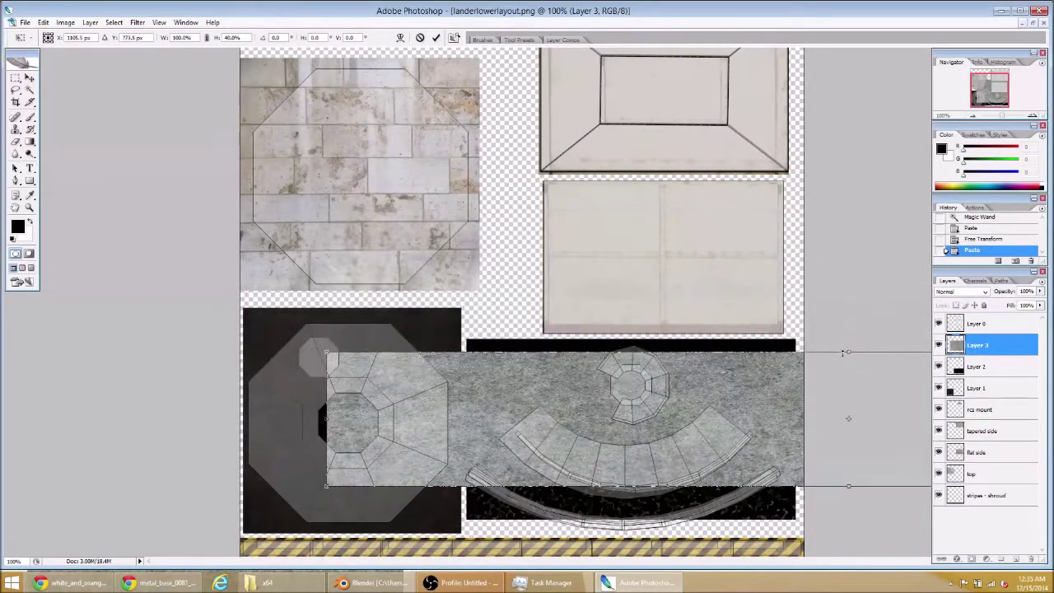
{"action": "left_click_drag", "start_coordinate": [789, 384], "coordinate": [663, 389]}
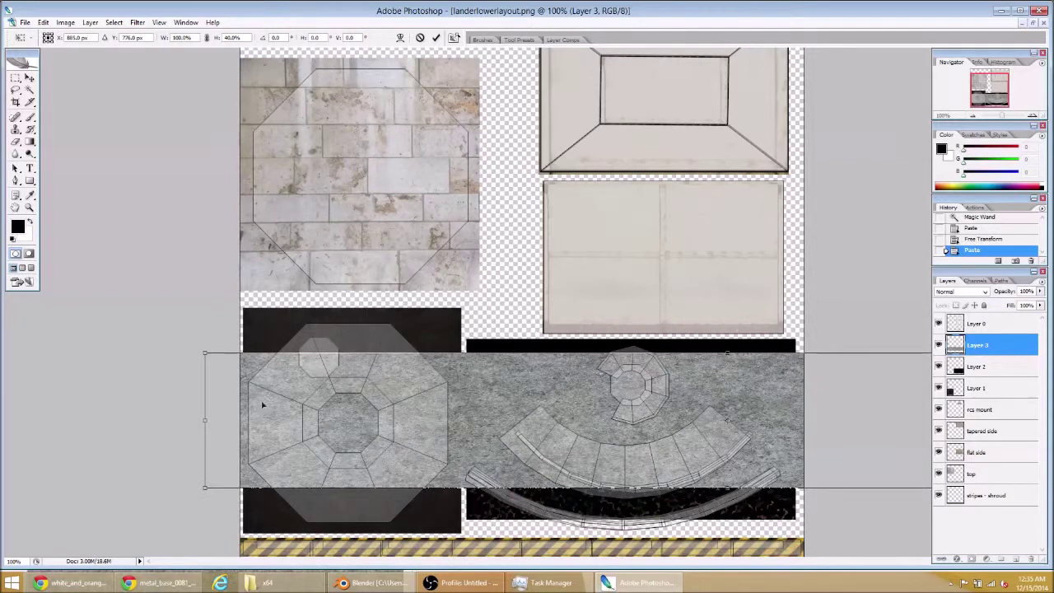
- Reduce the grunge metal's width to about 30.7%, position it over both arcs just above the hazard stripes, and apply the transform
{"action": "left_click_drag", "start_coordinate": [204, 420], "coordinate": [713, 420]}
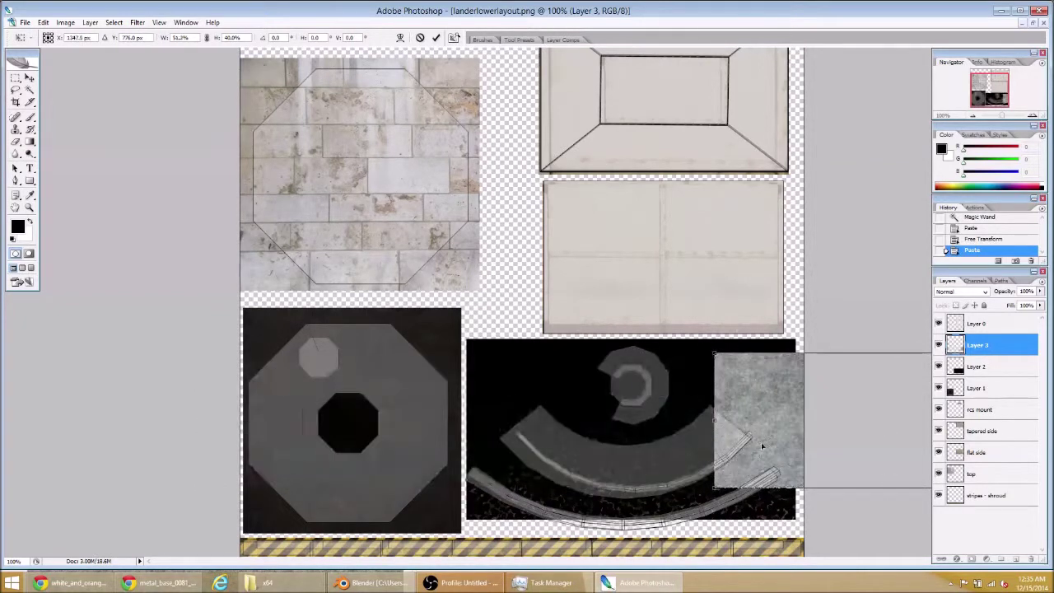
{"action": "left_click_drag", "start_coordinate": [782, 423], "coordinate": [450, 470]}
{"action": "left_click_drag", "start_coordinate": [381, 465], "coordinate": [591, 466]}
{"action": "left_click_drag", "start_coordinate": [769, 478], "coordinate": [640, 482]}
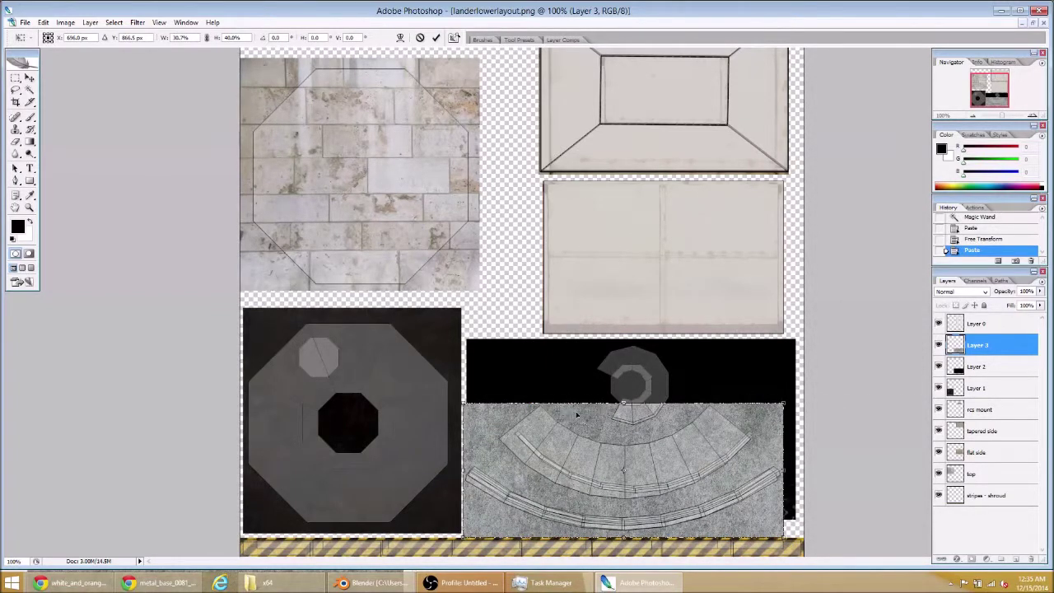
{"action": "left_click_drag", "start_coordinate": [606, 484], "coordinate": [604, 483]}
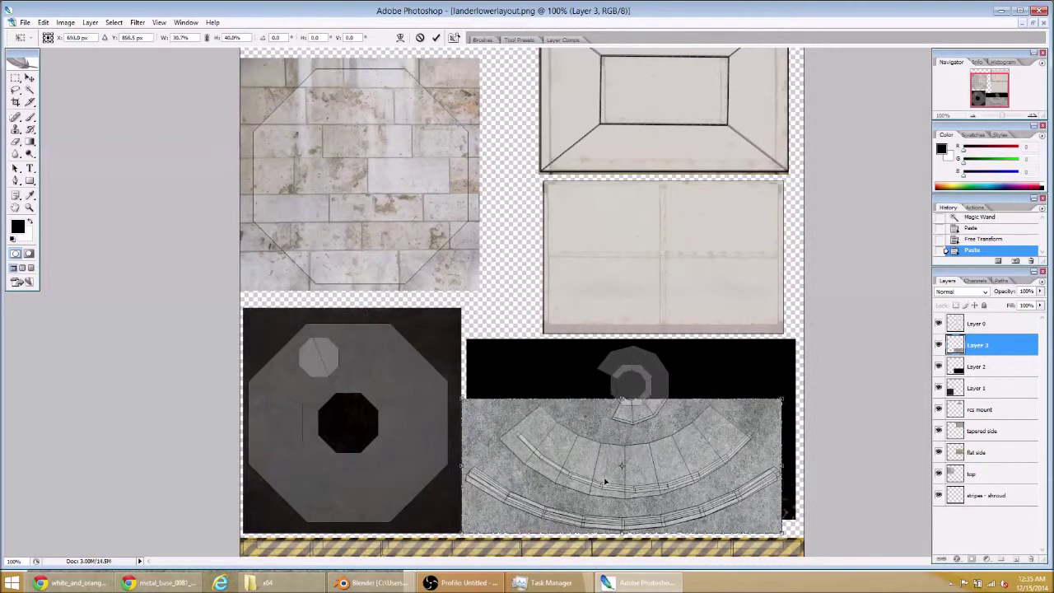
{"action": "key", "text": "Return"}
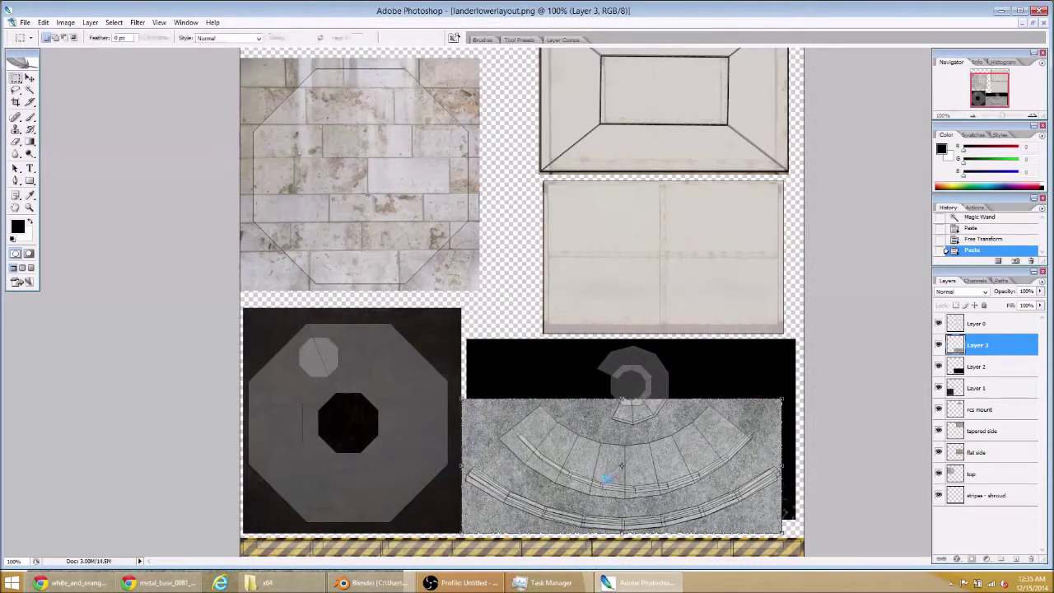
- Select the area around the lower, thinner arc on Layer 3 with a freehand Lasso outline
{"action": "left_click", "coordinate": [15, 90]}
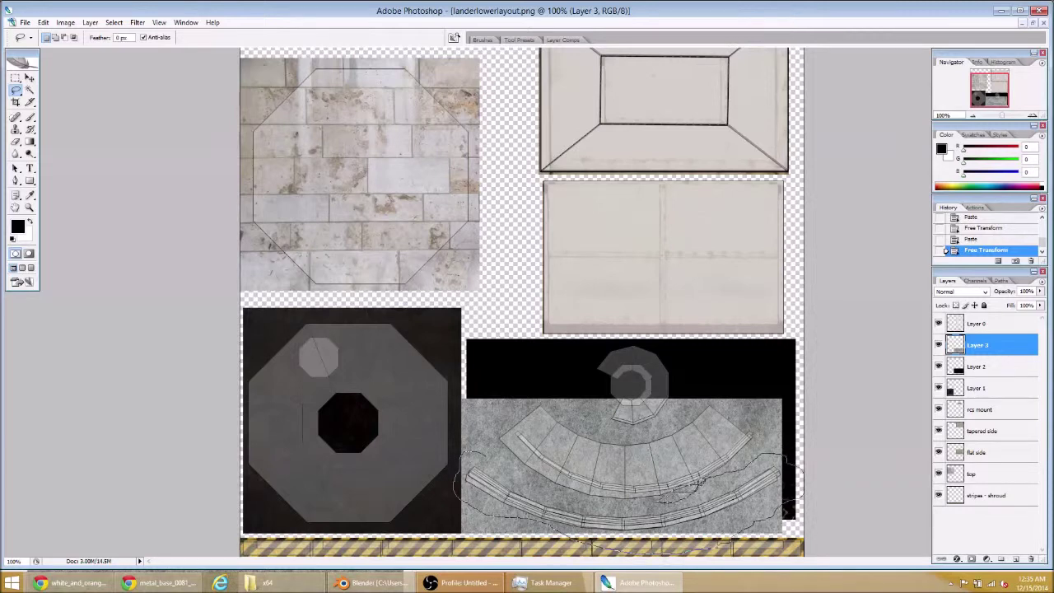
{"action": "left_click_drag", "start_coordinate": [552, 491], "coordinate": [520, 476]}
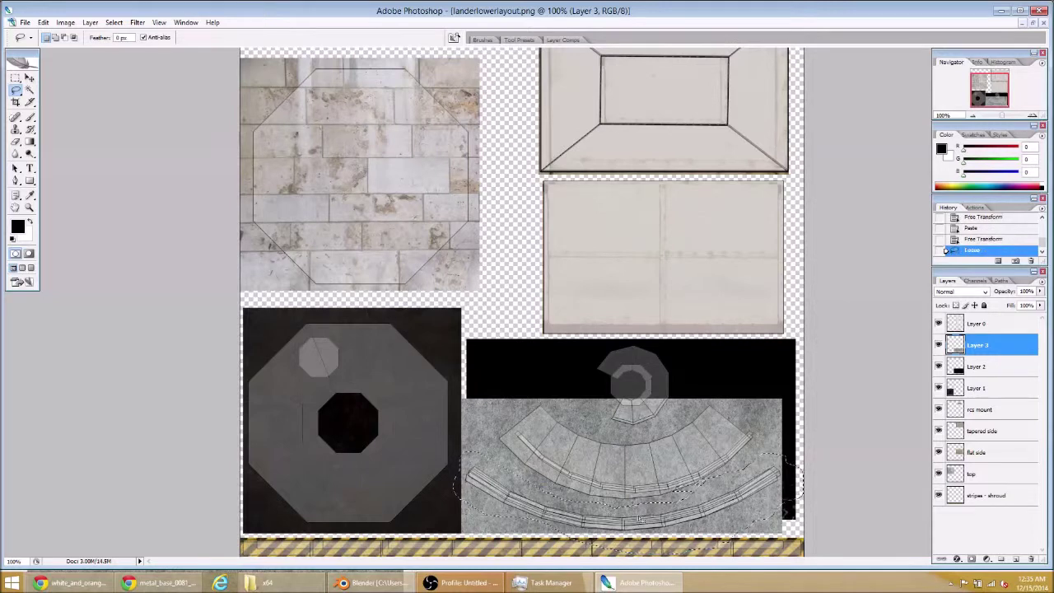
- Invert the selection and delete the grunge metal outside the lower arc on Layer 3
{"action": "left_click", "coordinate": [113, 22]}
{"action": "left_click", "coordinate": [195, 67]}
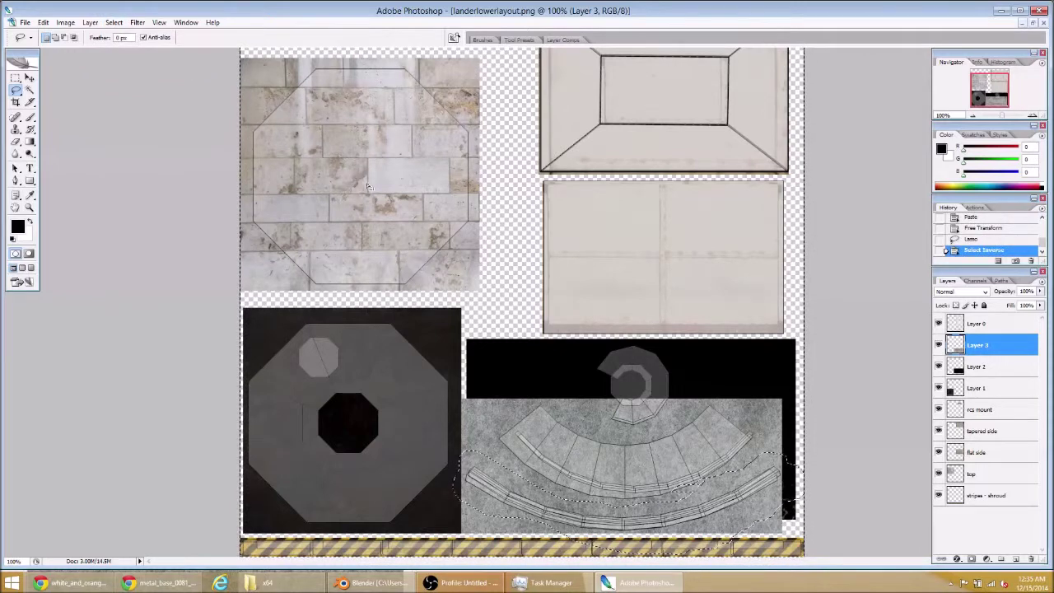
{"action": "key", "text": "Delete"}
{"action": "key", "text": "ctrl+d"}
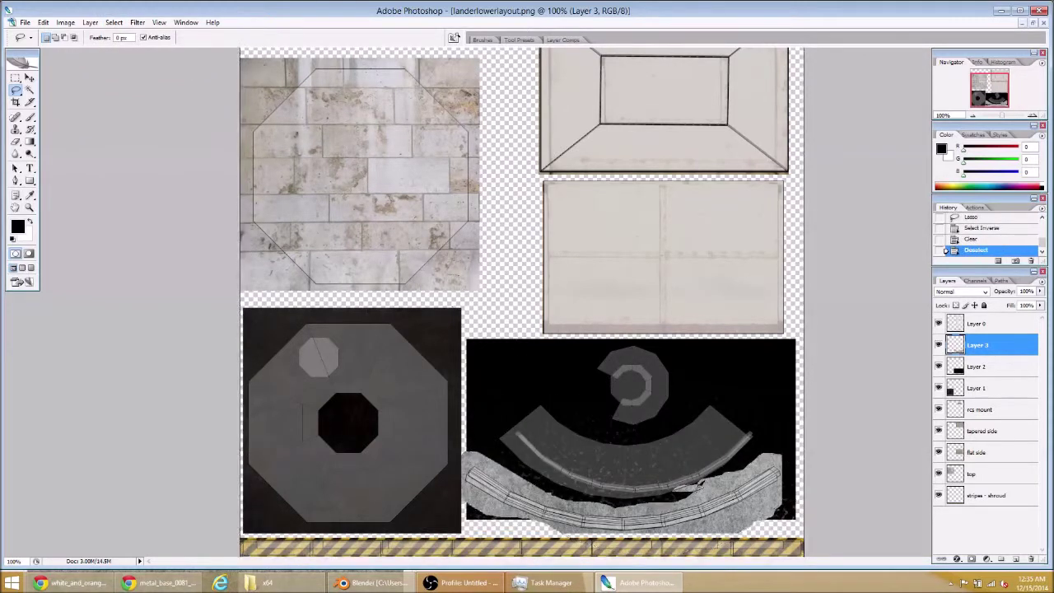
- Erase the leftover grunge metal scraps between the two arcs using small freehand Lasso selections
{"action": "left_click_drag", "start_coordinate": [661, 487], "coordinate": [690, 484]}
{"action": "key", "text": "Delete"}
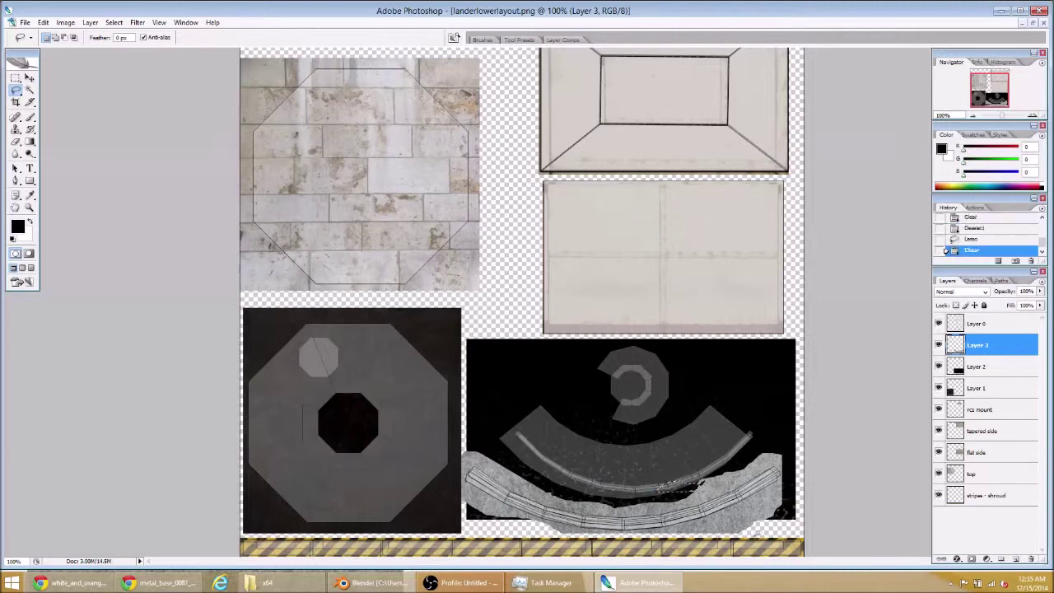
{"action": "key", "text": "ctrl+d"}
{"action": "left_click_drag", "start_coordinate": [692, 487], "coordinate": [705, 469]}
{"action": "left_click", "coordinate": [507, 221]}
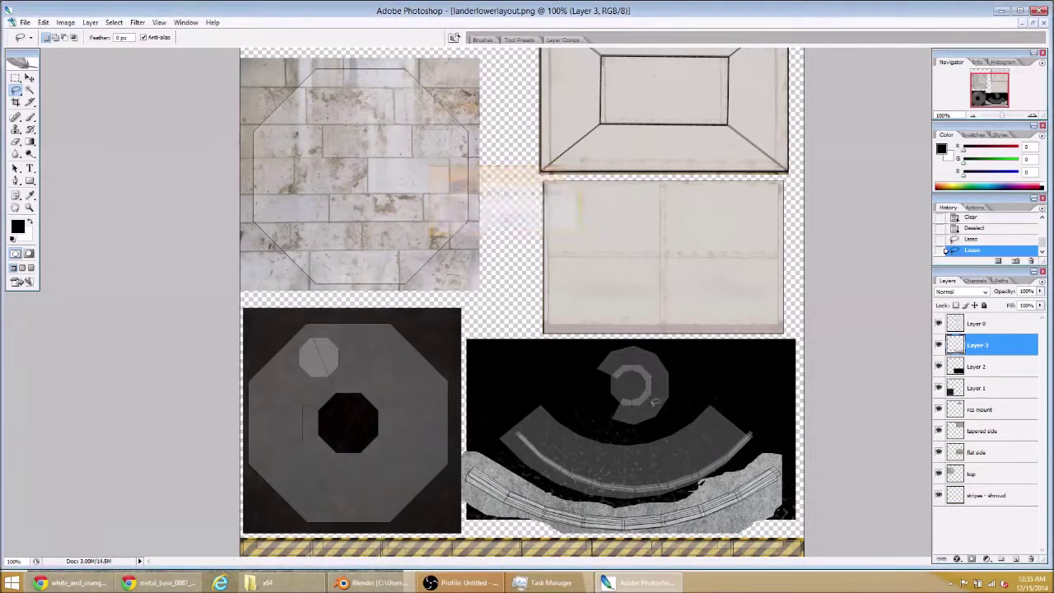
{"action": "left_click_drag", "start_coordinate": [698, 483], "coordinate": [706, 465]}
{"action": "key", "text": "Delete"}
{"action": "key", "text": "ctrl+d"}
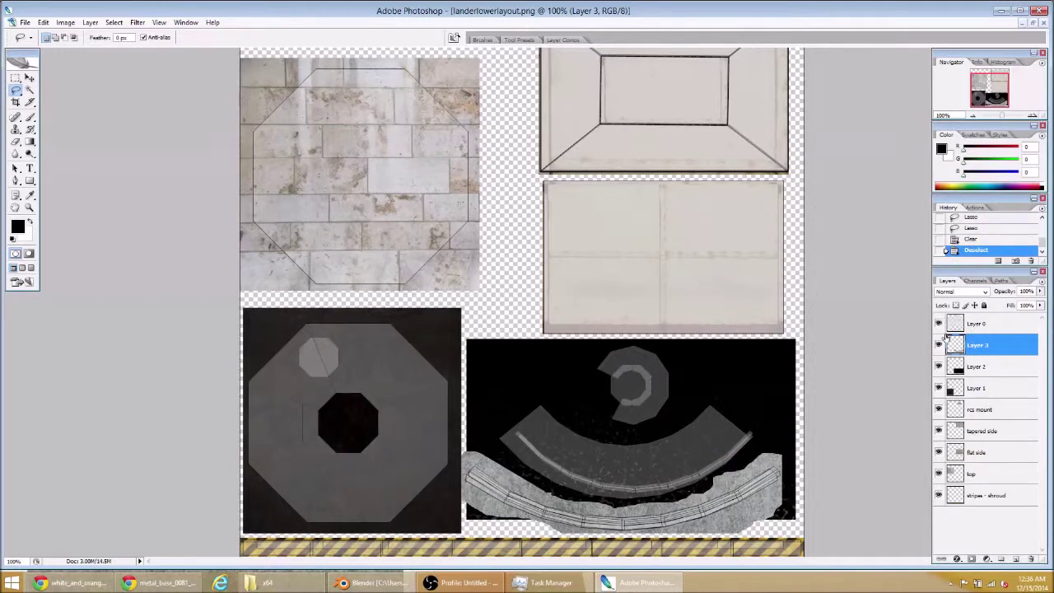
- Rename Layer 2, the black texture behind the arcs, as Engine Bel
{"action": "key", "text": "ctrl+minus"}
{"action": "left_click", "coordinate": [938, 345]}
{"action": "left_click", "coordinate": [938, 345]}
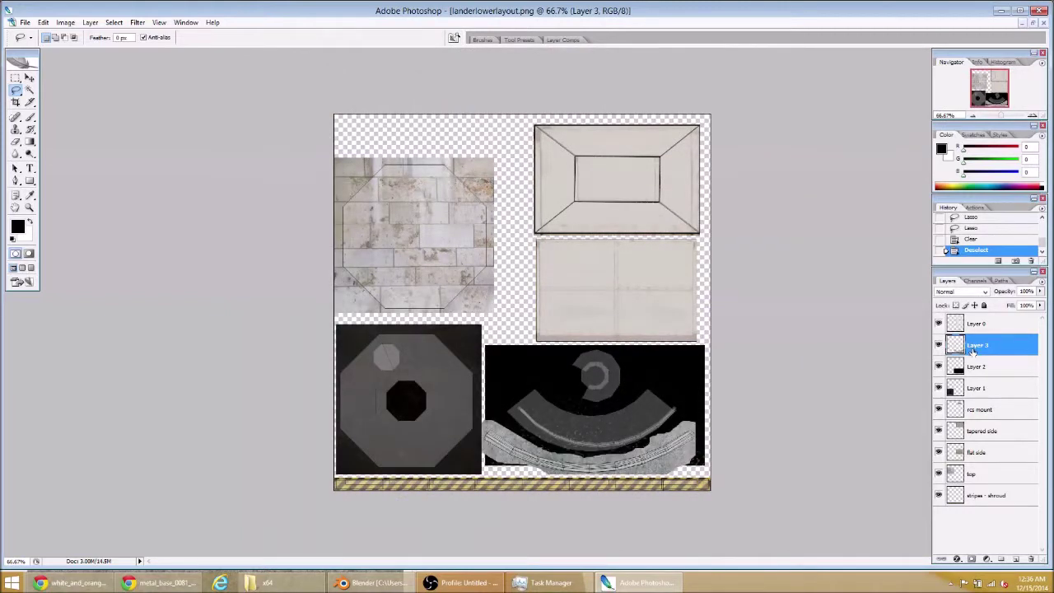
{"action": "left_click", "coordinate": [971, 370]}
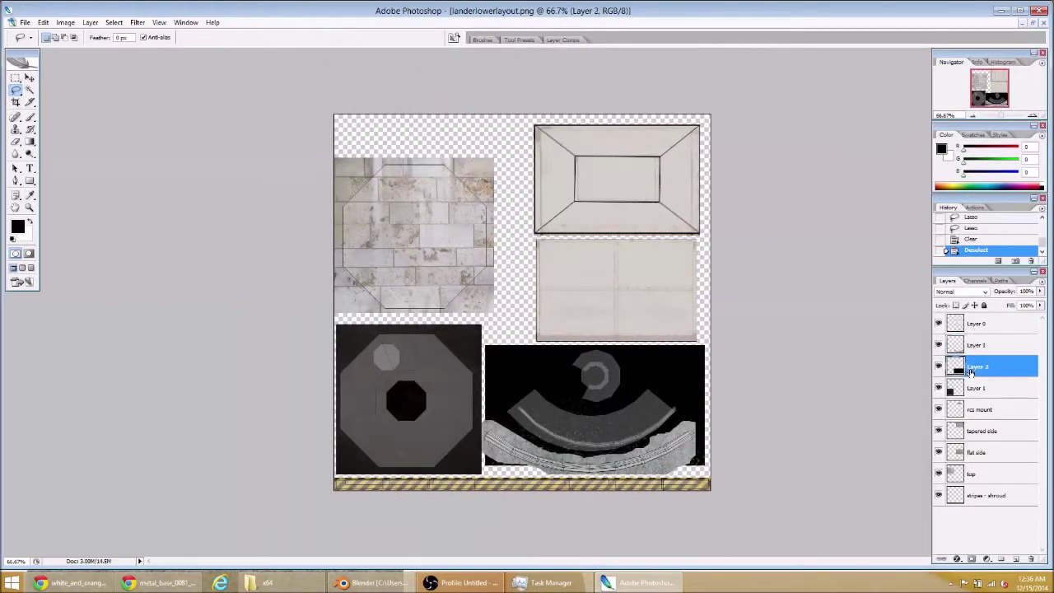
{"action": "right_click", "coordinate": [971, 369]}
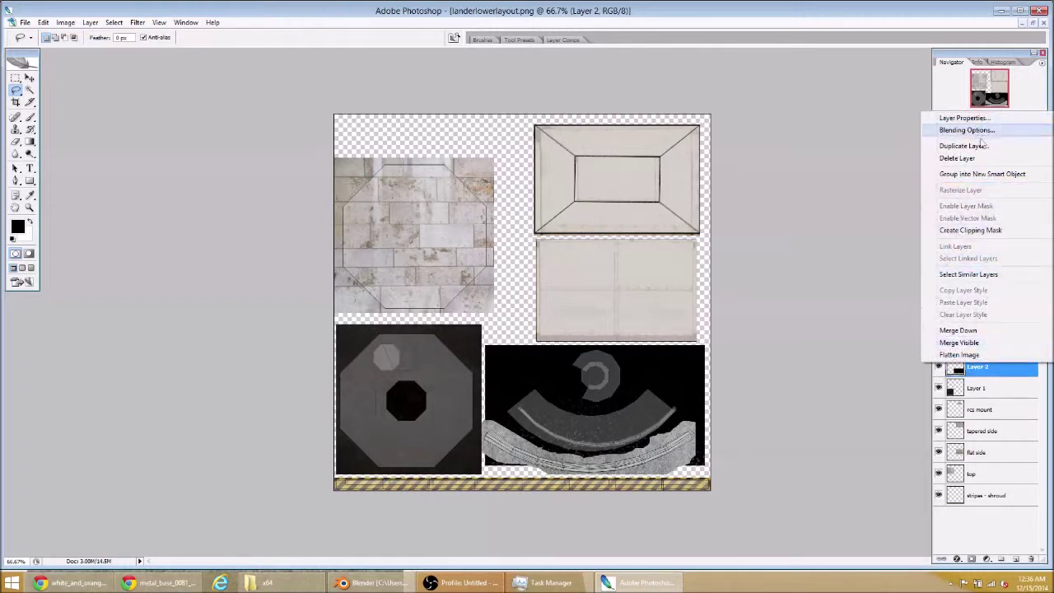
{"action": "left_click", "coordinate": [985, 378]}
{"action": "double_click", "coordinate": [986, 376]}
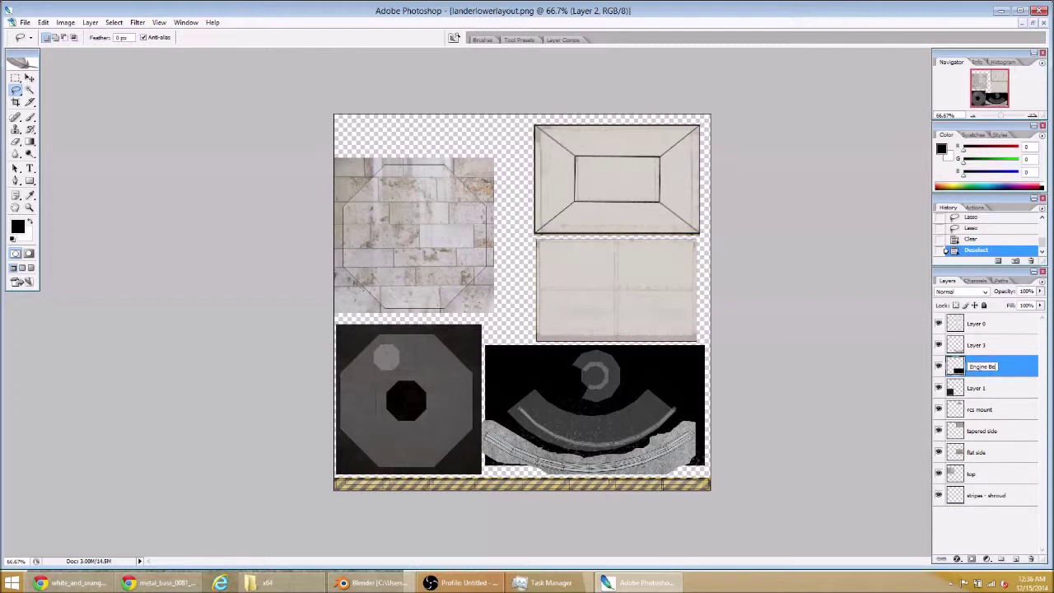
- Rename Layer 1 as bottom, undoing the accidental flattening of the image
{"action": "left_click", "coordinate": [978, 387]}
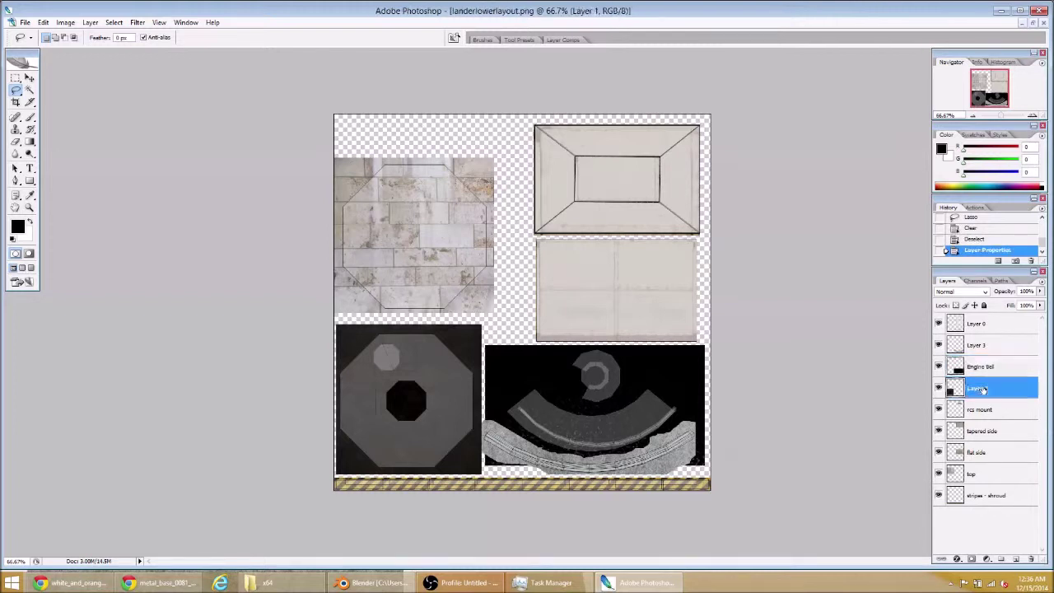
{"action": "right_click", "coordinate": [977, 388]}
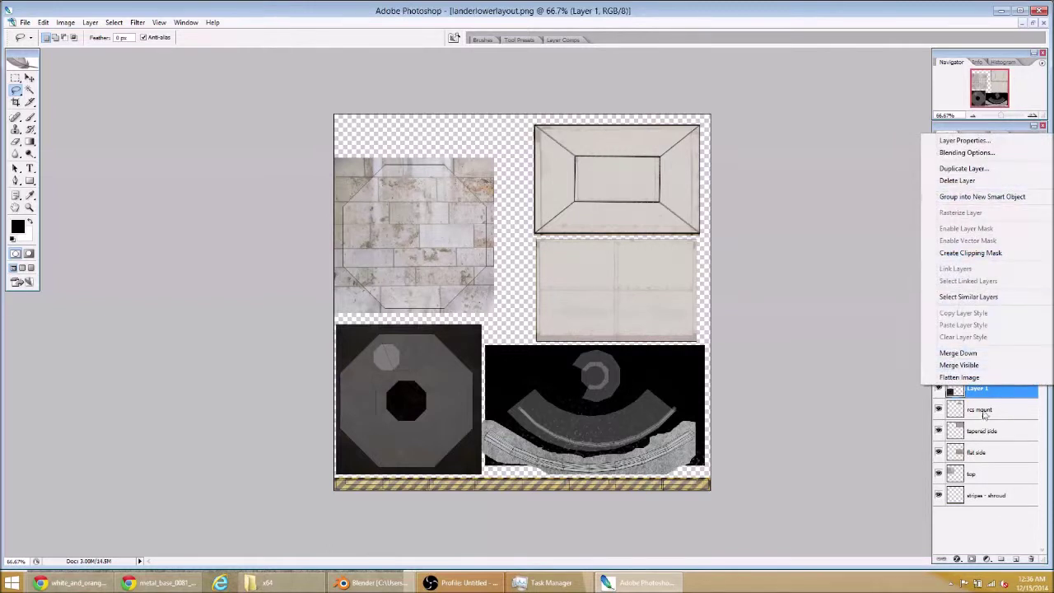
{"action": "left_click", "coordinate": [970, 377]}
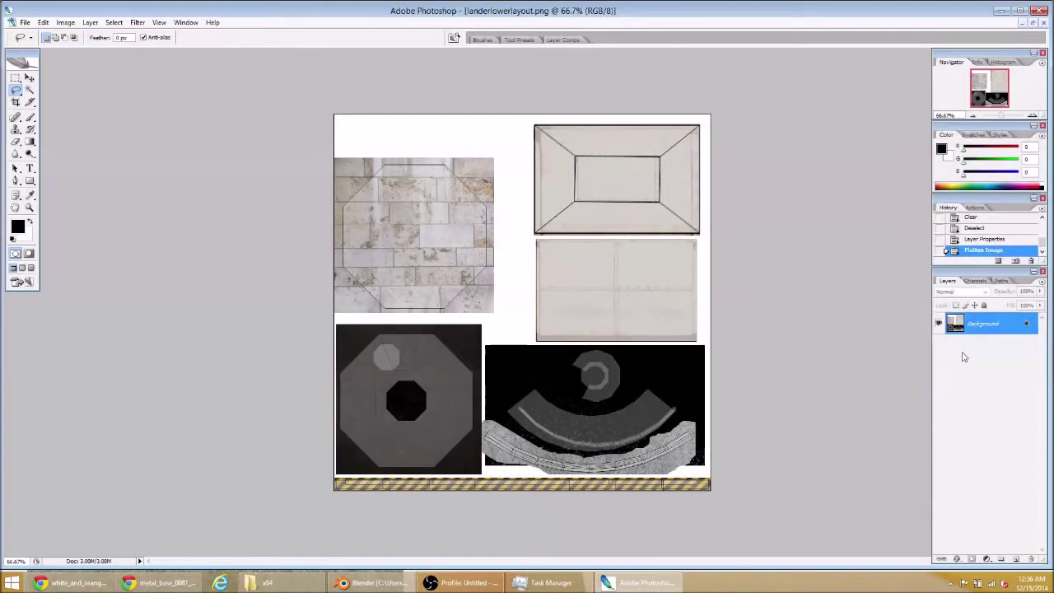
{"action": "key", "text": "ctrl+z"}
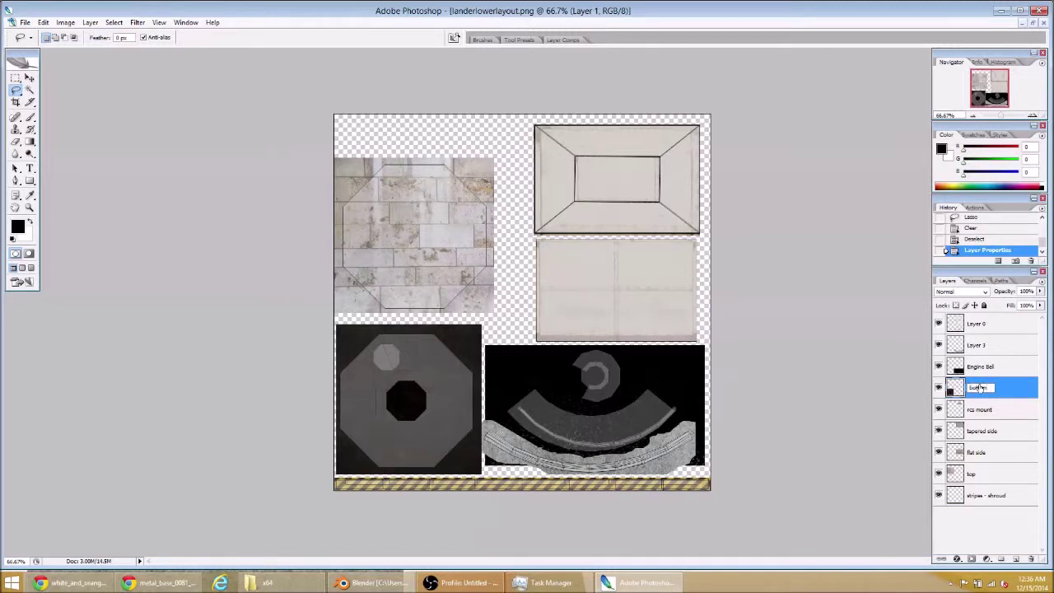
- Rename Layer 3, the grunge metal strip, as bell details
{"action": "left_click", "coordinate": [989, 348]}
{"action": "right_click", "coordinate": [976, 349]}
{"action": "left_click", "coordinate": [978, 359]}
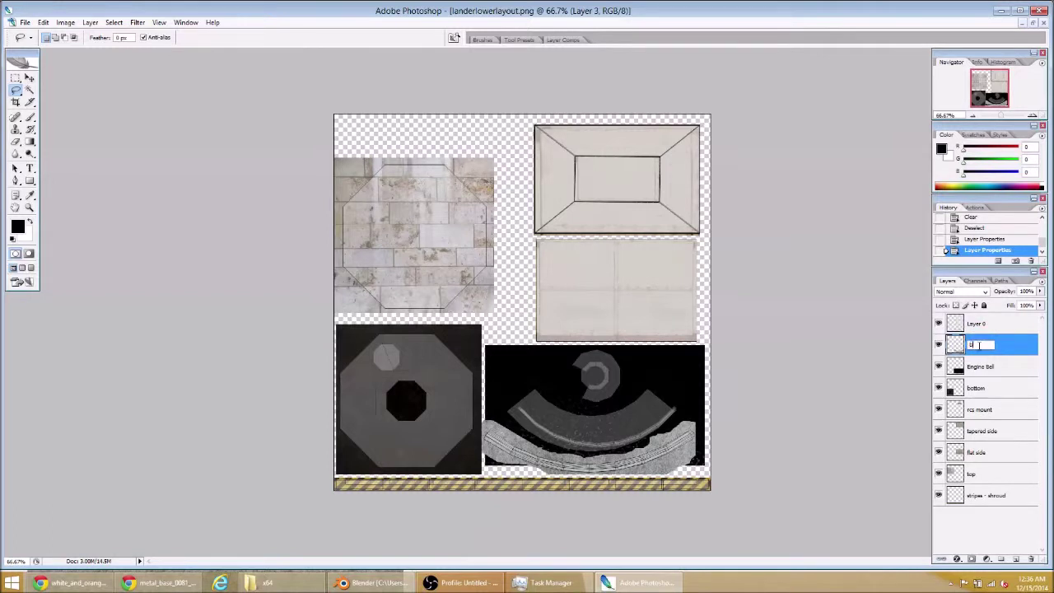
{"action": "key", "text": "Return"}
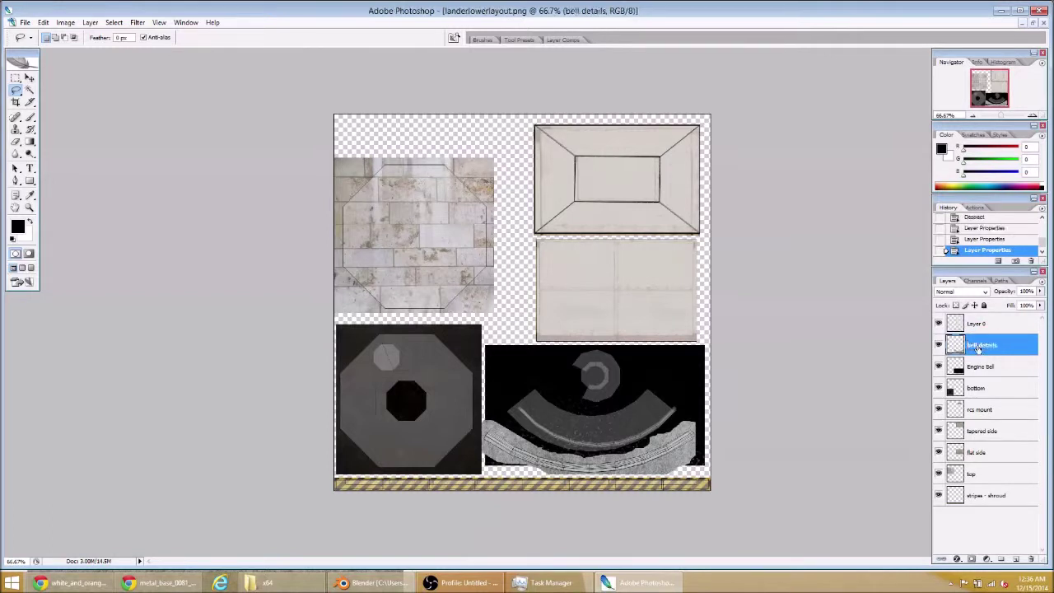
- Colorize the bell details layer with Hue/Saturation, using hue 31, saturation about 79 and lightness about -55
{"action": "left_click", "coordinate": [65, 22]}
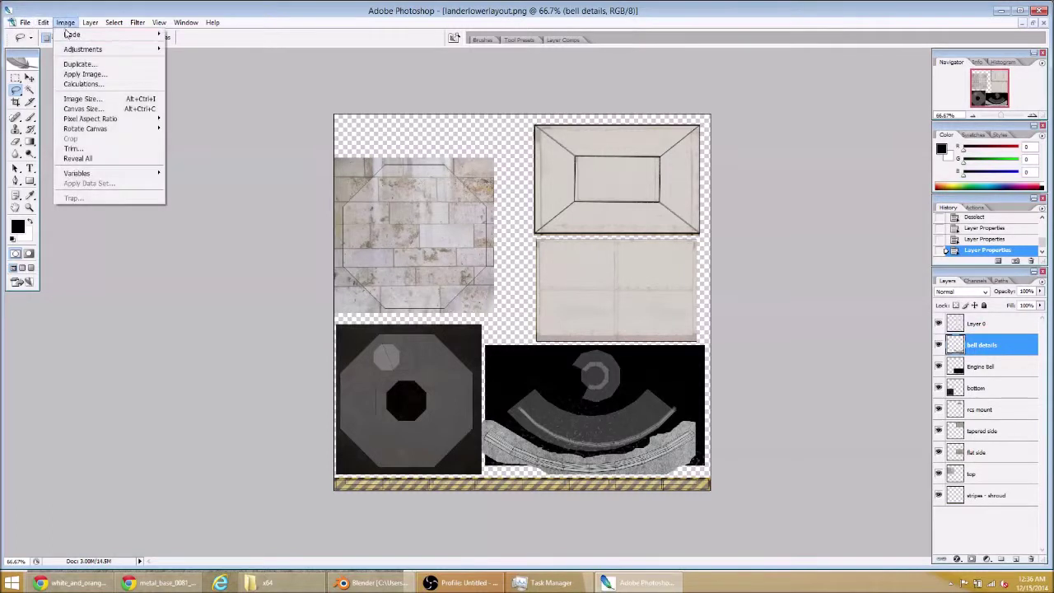
{"action": "mouse_move", "coordinate": [71, 51]}
{"action": "left_click", "coordinate": [198, 123]}
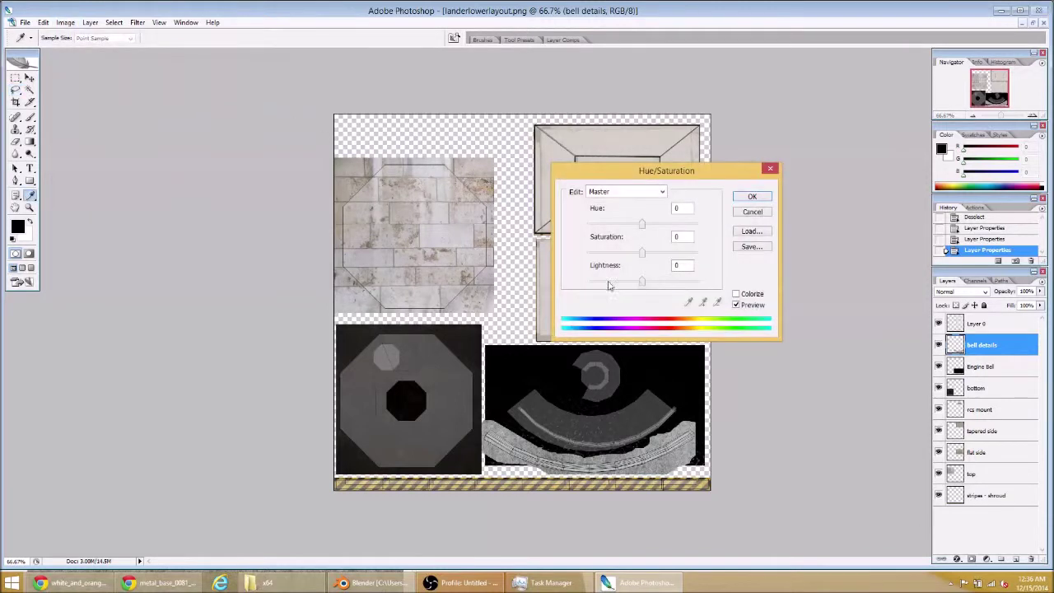
{"action": "left_click", "coordinate": [736, 294]}
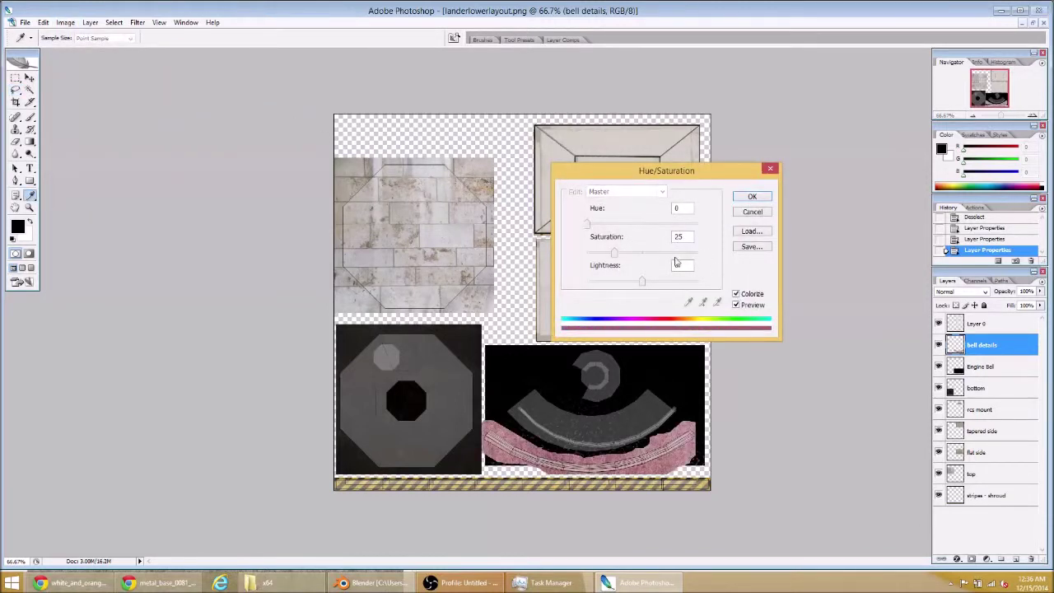
{"action": "left_click_drag", "start_coordinate": [593, 231], "coordinate": [598, 233]}
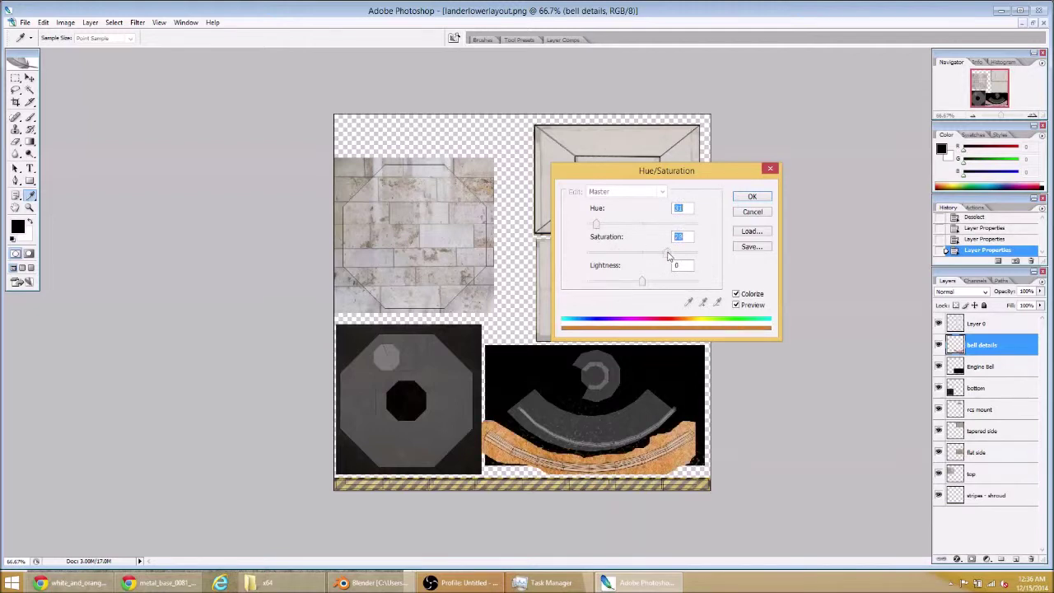
{"action": "left_click_drag", "start_coordinate": [641, 282], "coordinate": [611, 284]}
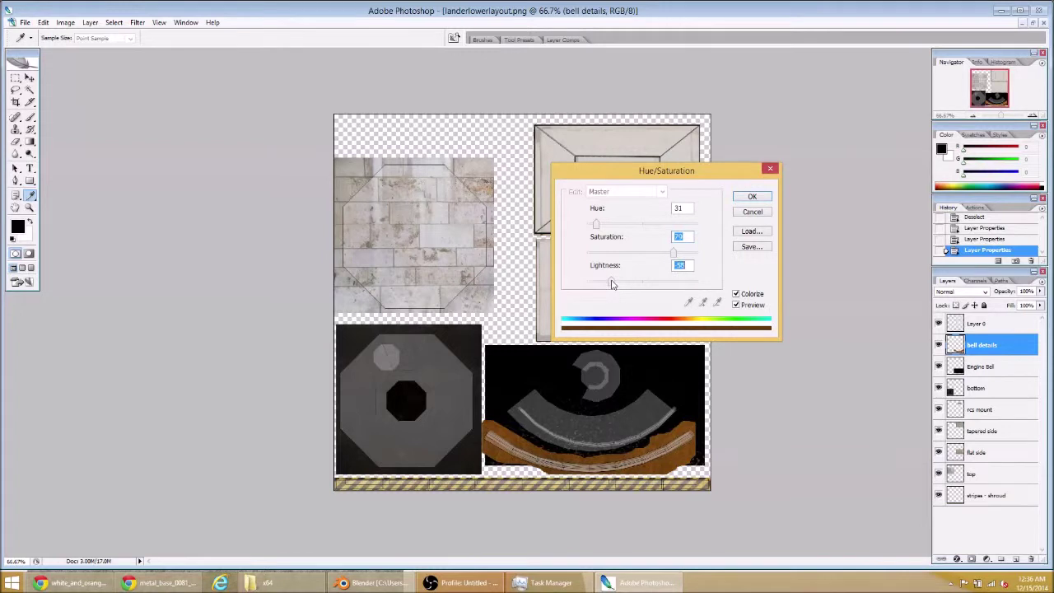
{"action": "left_click", "coordinate": [748, 198]}
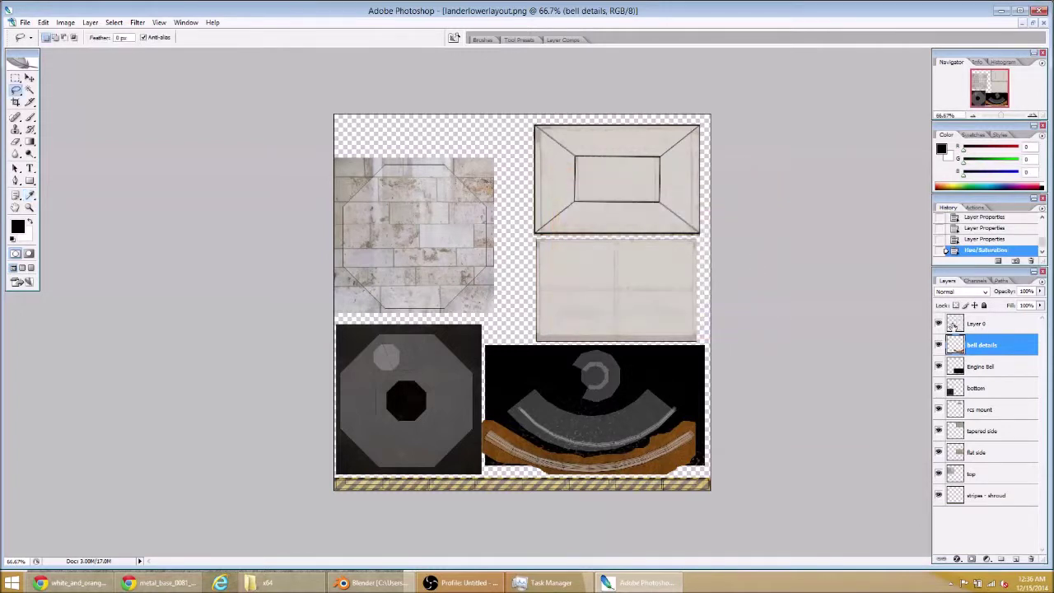
- Hide Layer 0 so the UV outlines are left out of the texture
{"action": "left_click", "coordinate": [939, 322]}
{"action": "key", "text": "l"}
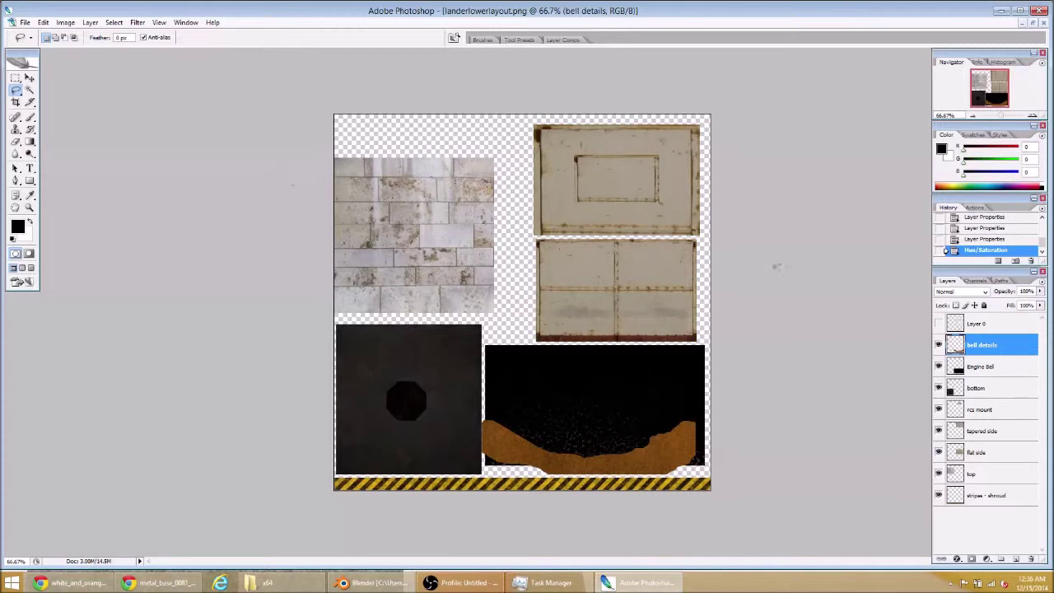
{"action": "left_click", "coordinate": [939, 323]}
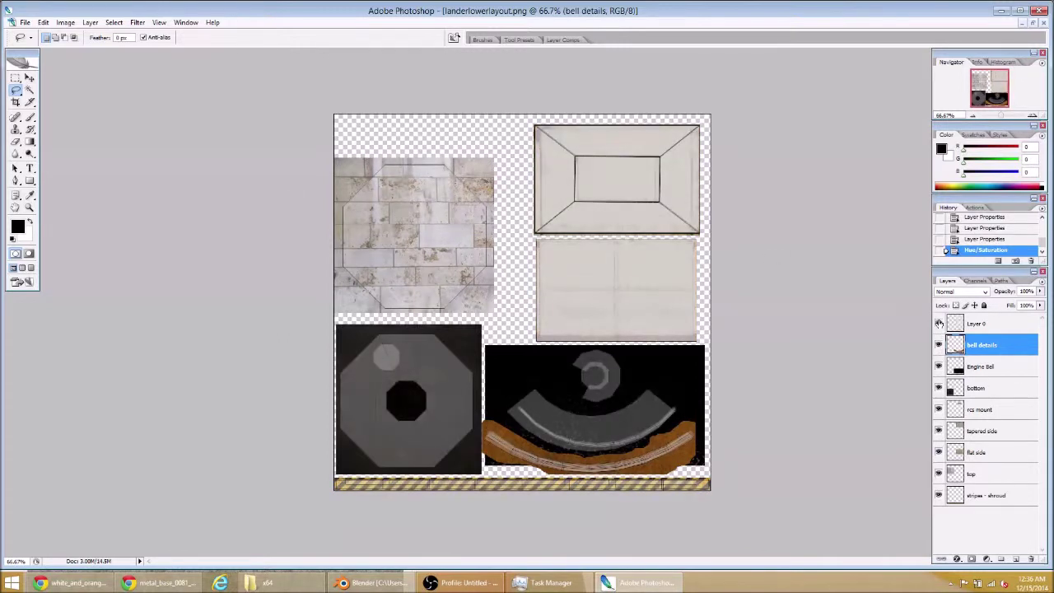
{"action": "left_click", "coordinate": [938, 323]}
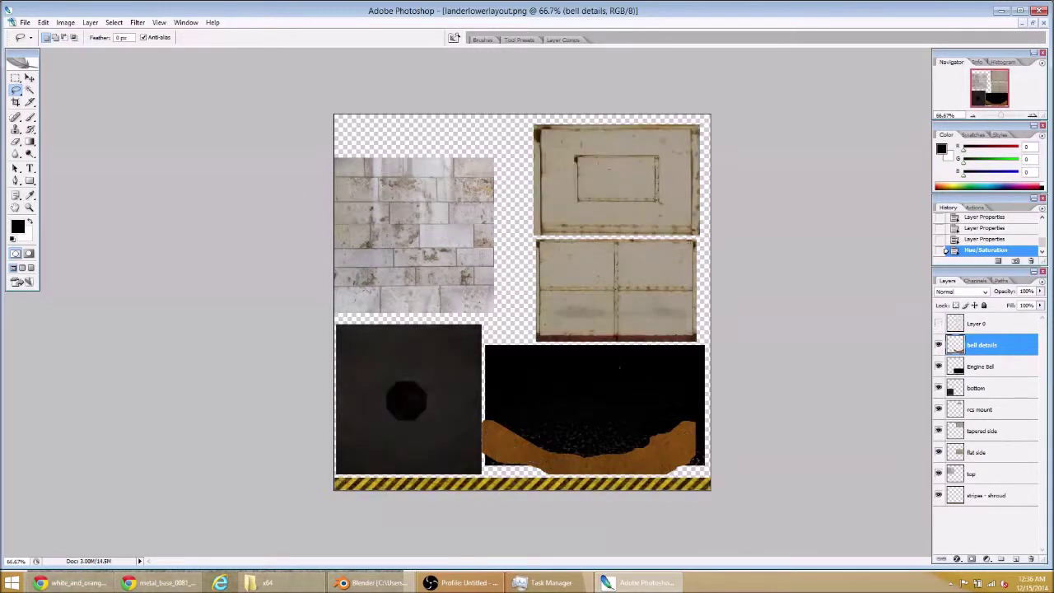
- Save a Targa copy over landerlower.tga in the Documents folder at 24 bits/pixel
{"action": "left_click", "coordinate": [43, 22]}
{"action": "mouse_move", "coordinate": [25, 22]}
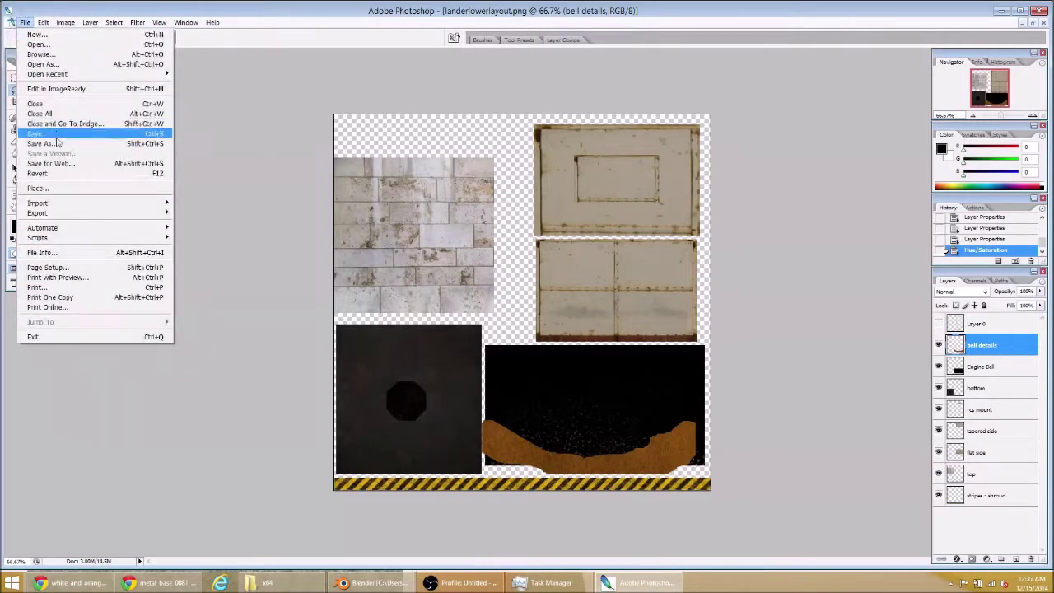
{"action": "left_click", "coordinate": [58, 144]}
{"action": "left_click", "coordinate": [515, 301]}
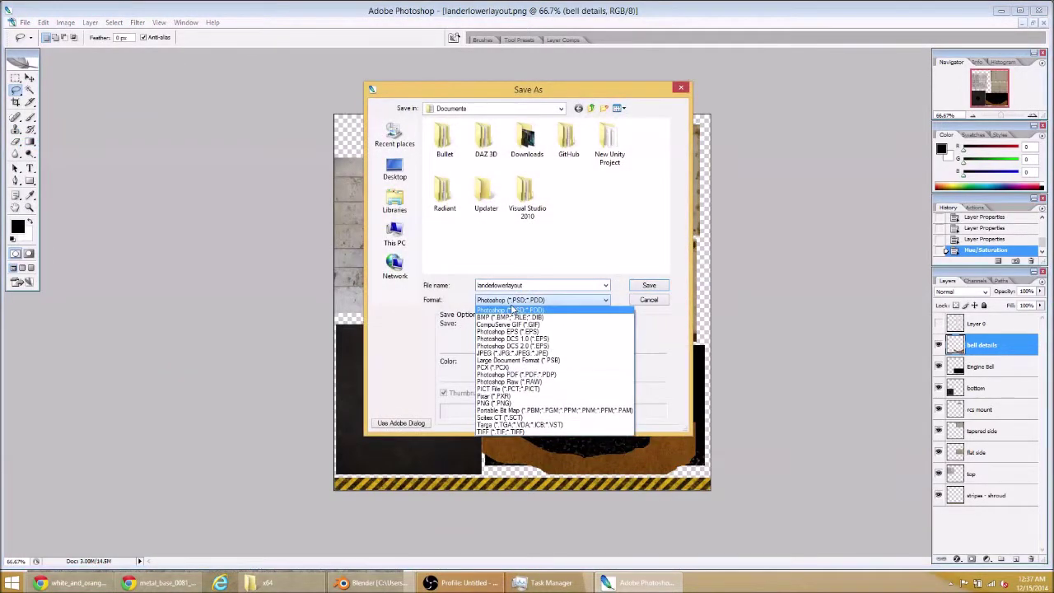
{"action": "left_click", "coordinate": [532, 425]}
{"action": "left_click", "coordinate": [567, 198]}
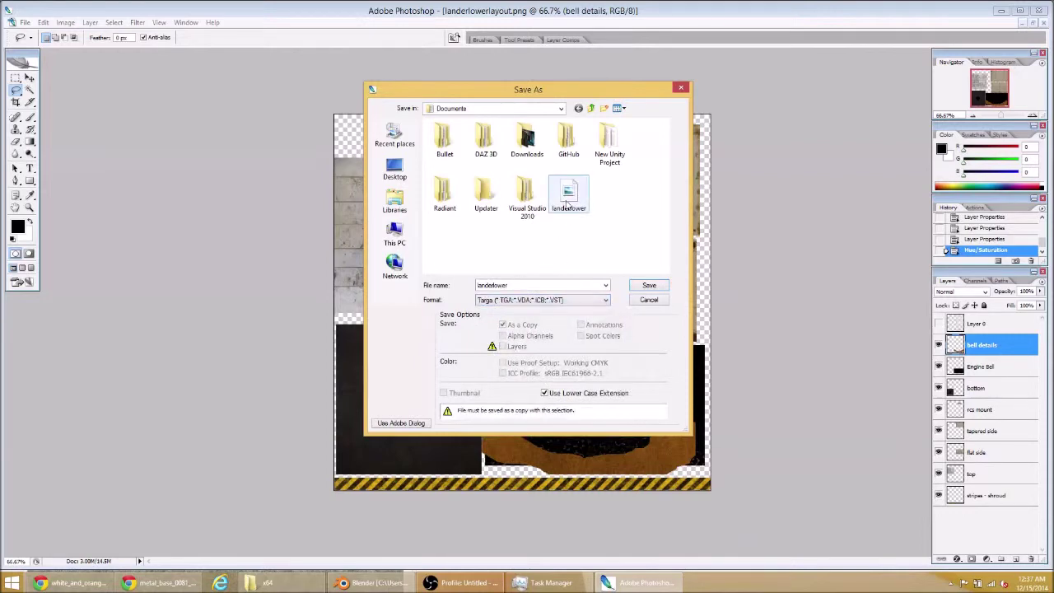
{"action": "left_click", "coordinate": [651, 286]}
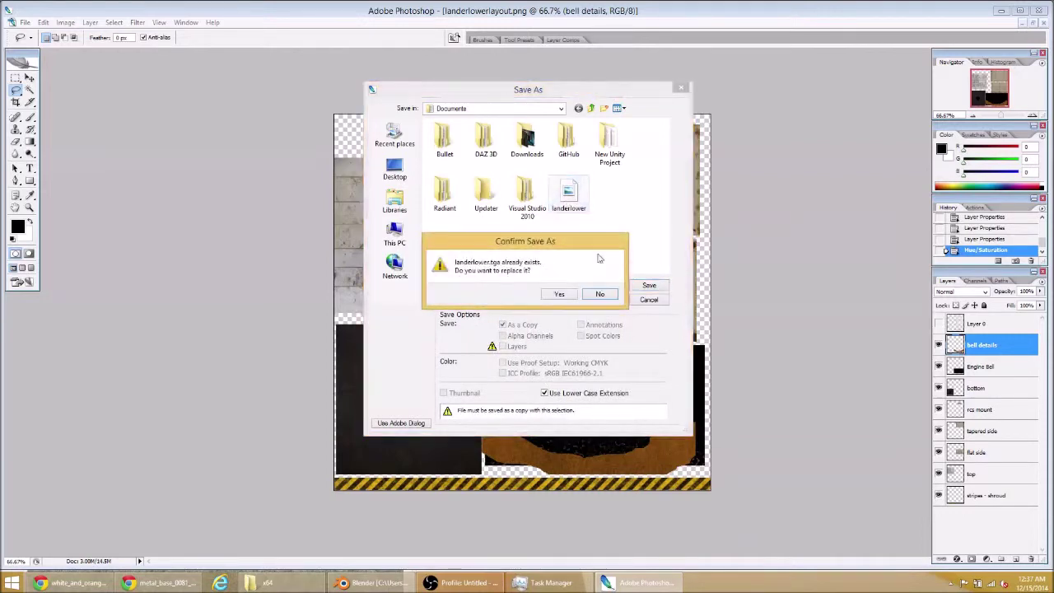
{"action": "left_click", "coordinate": [560, 293]}
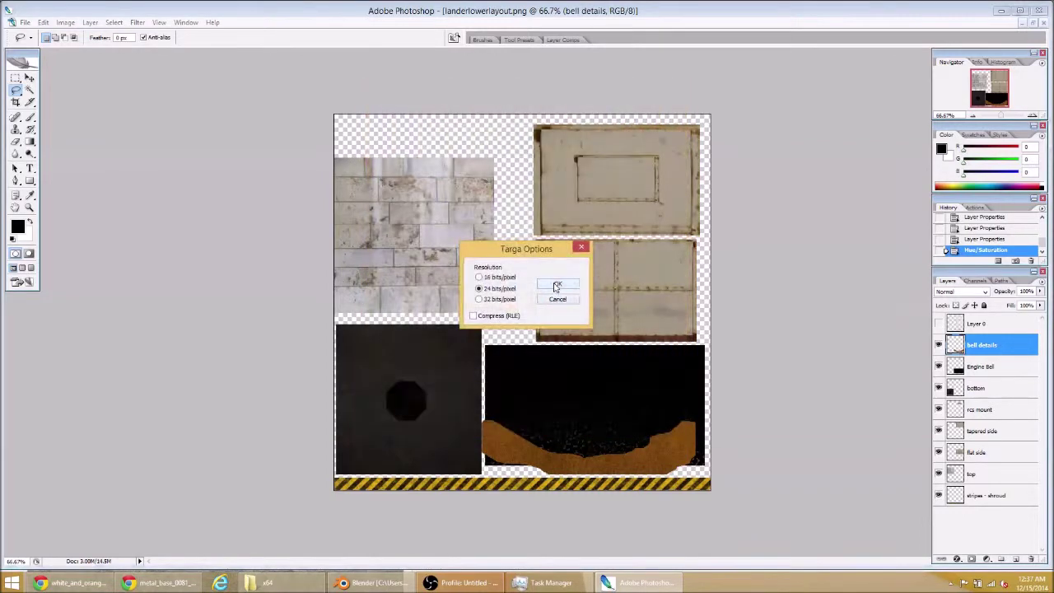
{"action": "left_click", "coordinate": [556, 283]}
- Switch to Blender and set the 3D view of the colliderlower mesh to Texture shading
{"action": "left_click", "coordinate": [356, 583]}
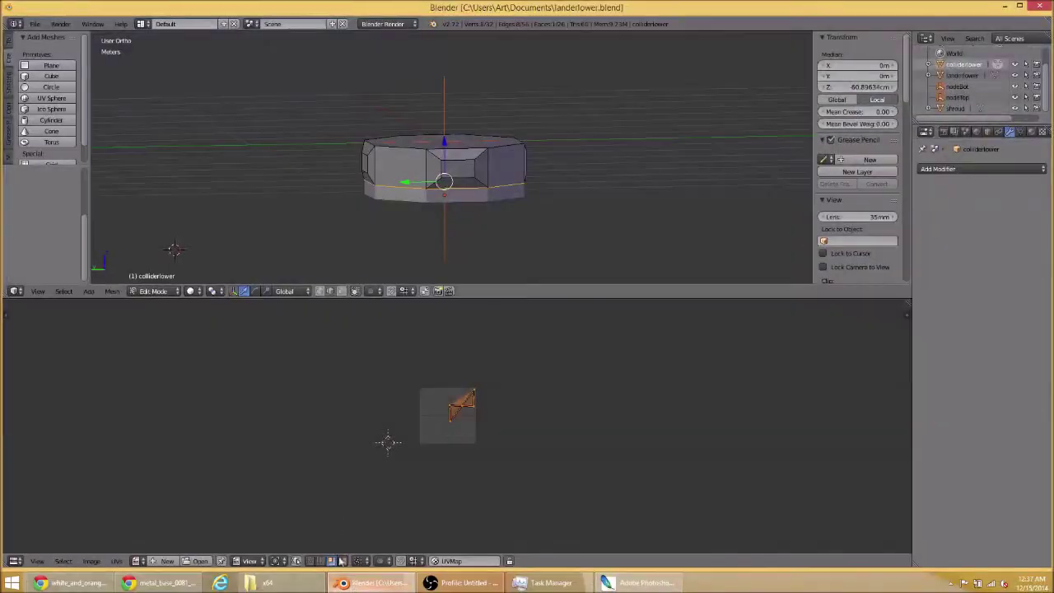
{"action": "scroll", "coordinate": [323, 133], "scroll_direction": "down", "scroll_amount": 2}
{"action": "left_click_drag", "start_coordinate": [289, 122], "coordinate": [298, 155]}
{"action": "scroll", "coordinate": [318, 159], "scroll_direction": "up", "scroll_amount": 4}
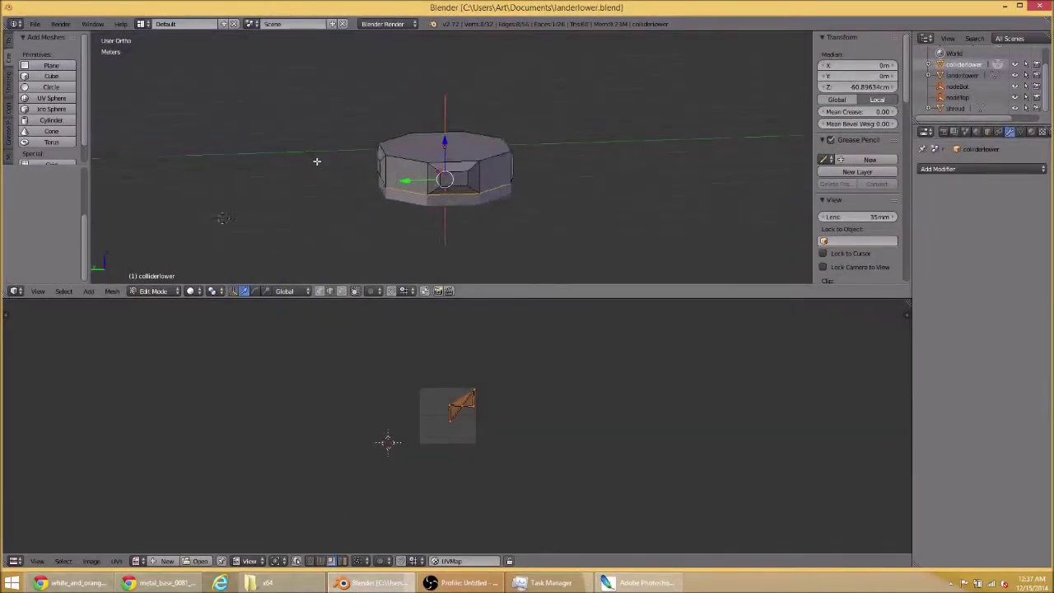
{"action": "left_click", "coordinate": [194, 291]}
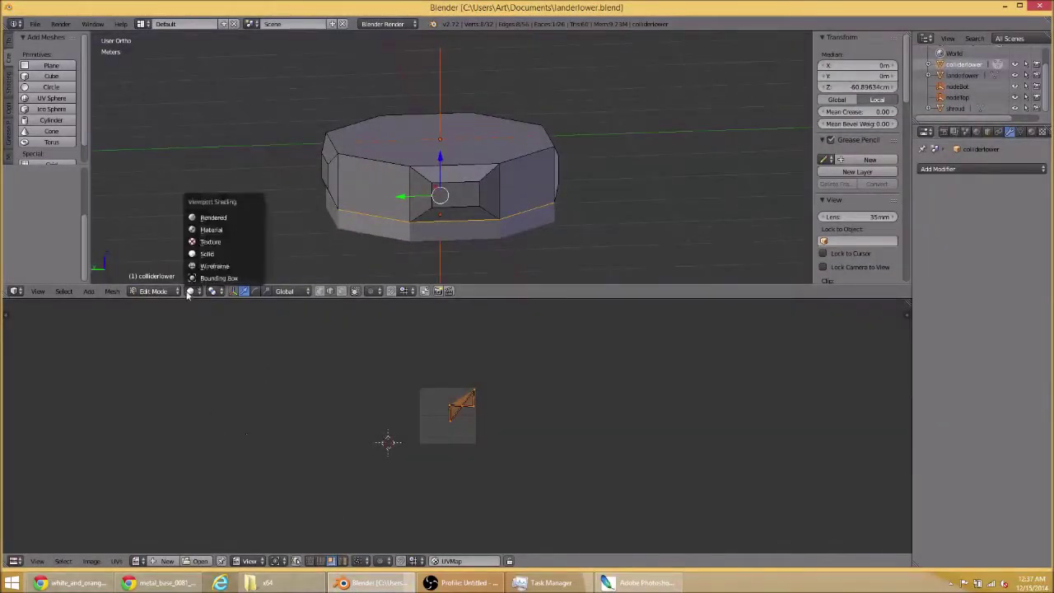
{"action": "left_click", "coordinate": [227, 245]}
{"action": "left_click_drag", "start_coordinate": [260, 215], "coordinate": [224, 211]}
- Select the whole colliderlower mesh and open landerlower.tga from the Documents folder as its UV image
{"action": "right_click", "coordinate": [406, 173]}
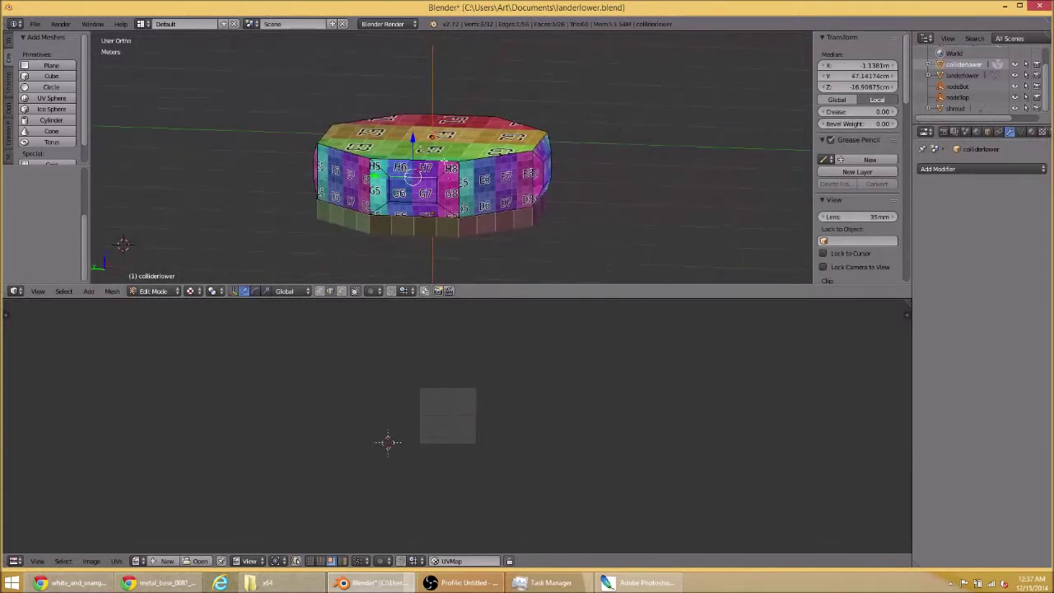
{"action": "key", "text": "a"}
{"action": "key", "text": "a"}
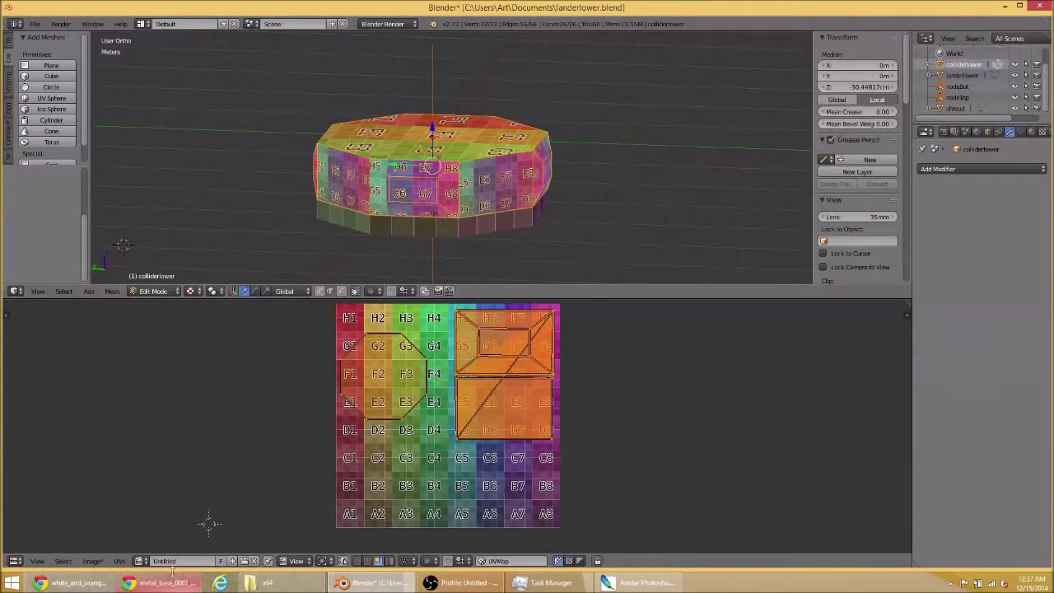
{"action": "left_click", "coordinate": [138, 560]}
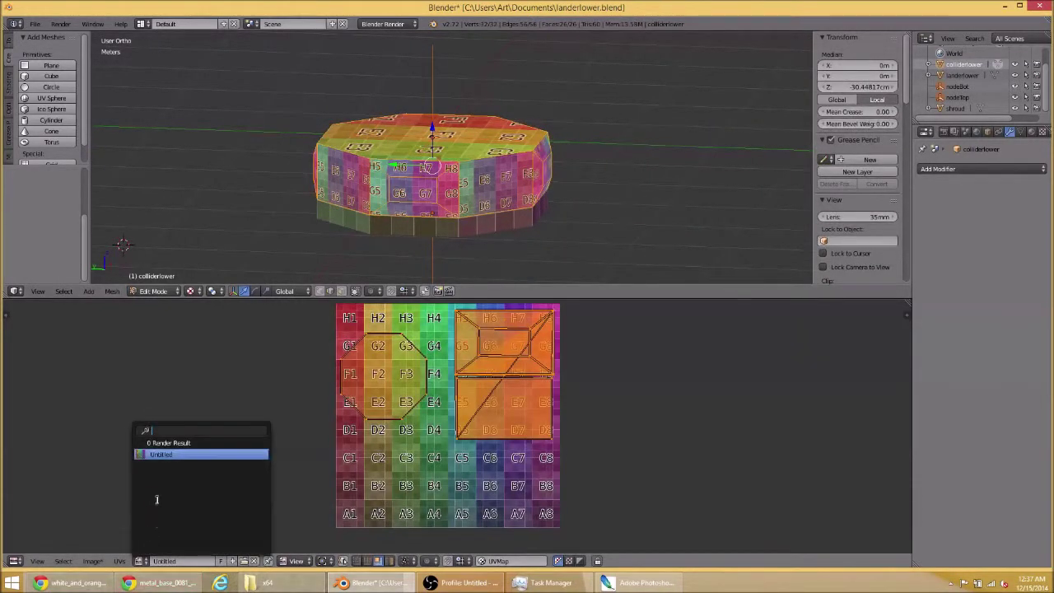
{"action": "left_click", "coordinate": [93, 561]}
{"action": "left_click", "coordinate": [123, 537]}
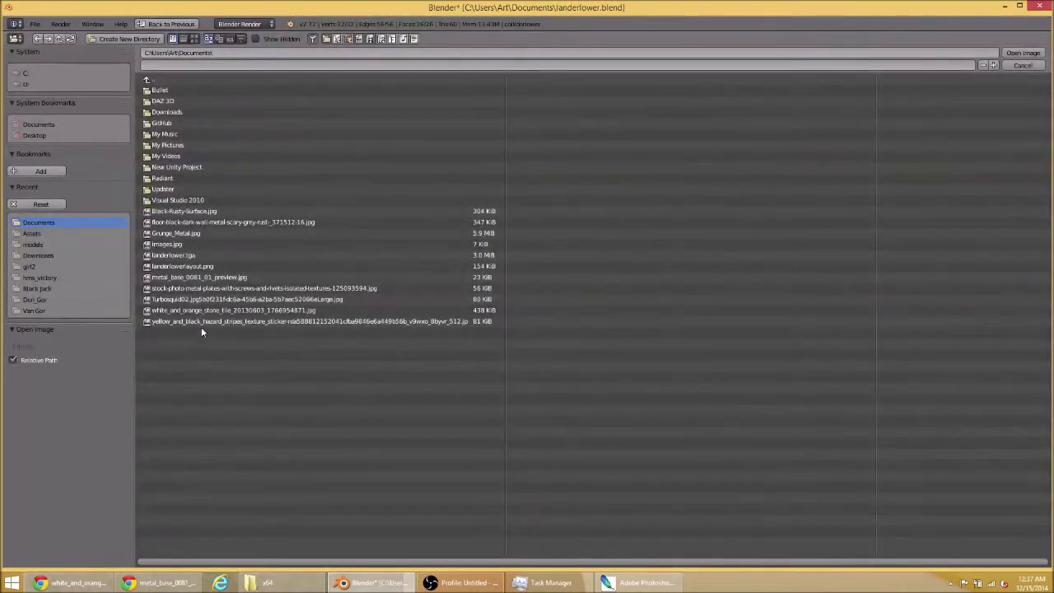
{"action": "double_click", "coordinate": [174, 255]}
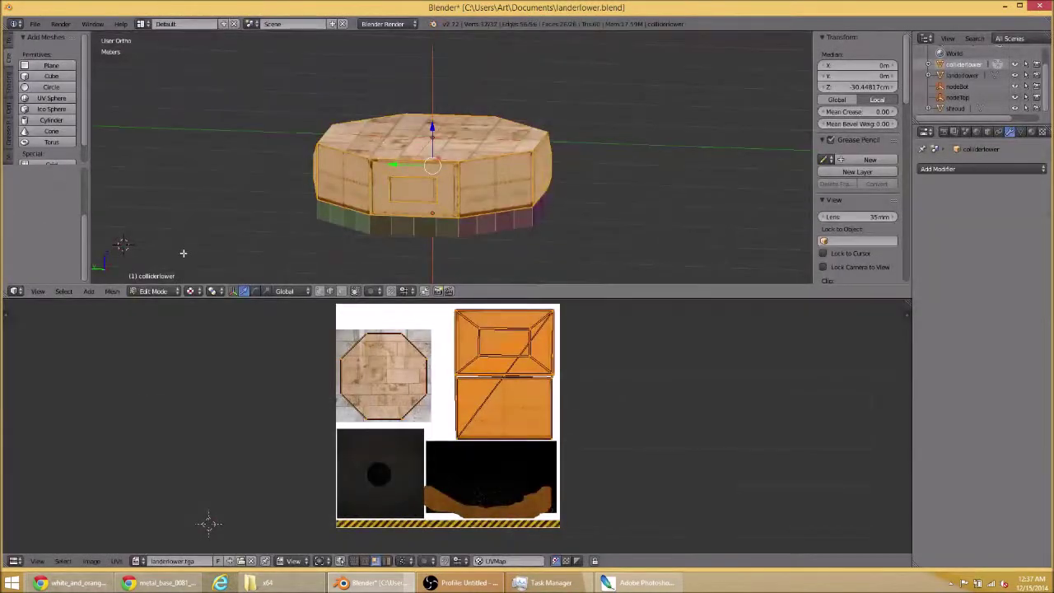
- Leave editing of colliderlower, hide it in the scene, and select the landerlower object beneath it
{"action": "mouse_move", "coordinate": [387, 166]}
{"action": "left_mouse_down"}
{"action": "mouse_move", "coordinate": [353, 146]}
{"action": "mouse_move", "coordinate": [404, 156]}
{"action": "mouse_move", "coordinate": [377, 167]}
{"action": "mouse_move", "coordinate": [365, 87]}
{"action": "mouse_move", "coordinate": [395, 139]}
{"action": "mouse_move", "coordinate": [374, 166]}
{"action": "left_mouse_up"}
{"action": "left_click_drag", "start_coordinate": [242, 242], "coordinate": [354, 185]}
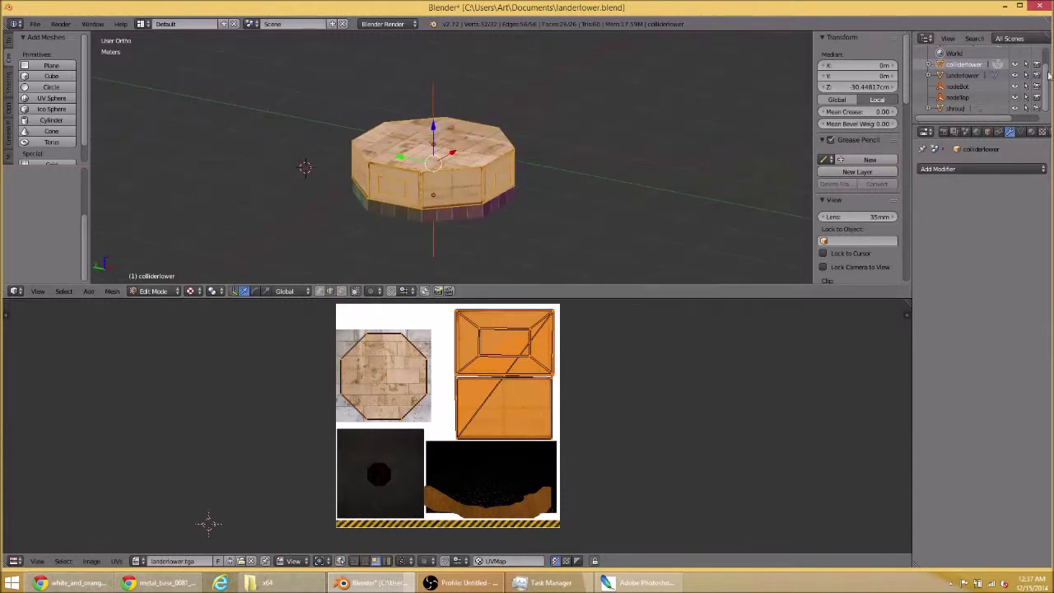
{"action": "scroll", "coordinate": [501, 187], "scroll_direction": "up", "scroll_amount": 4}
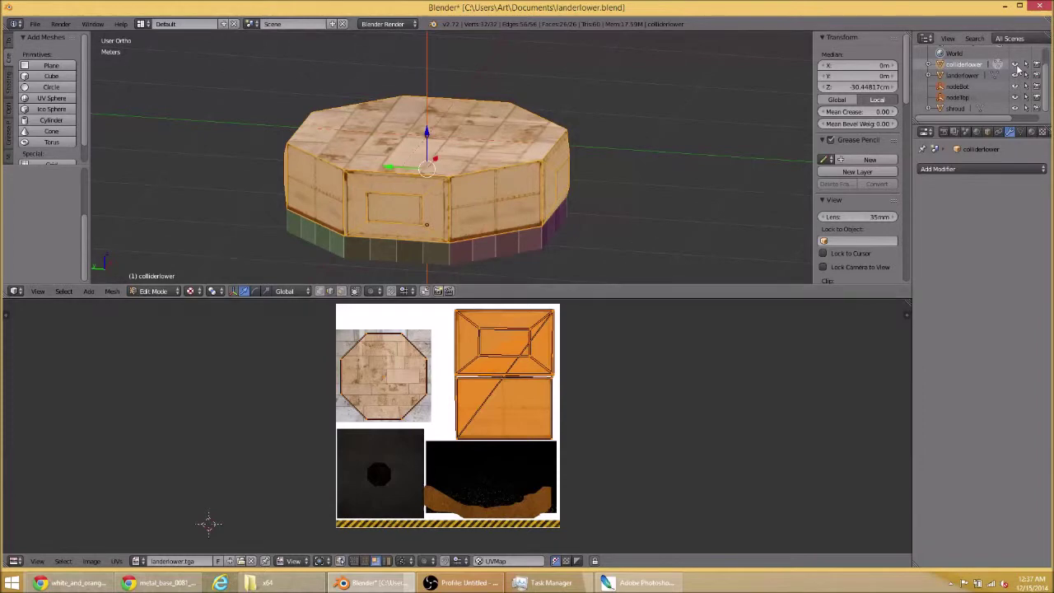
{"action": "key", "text": "Tab"}
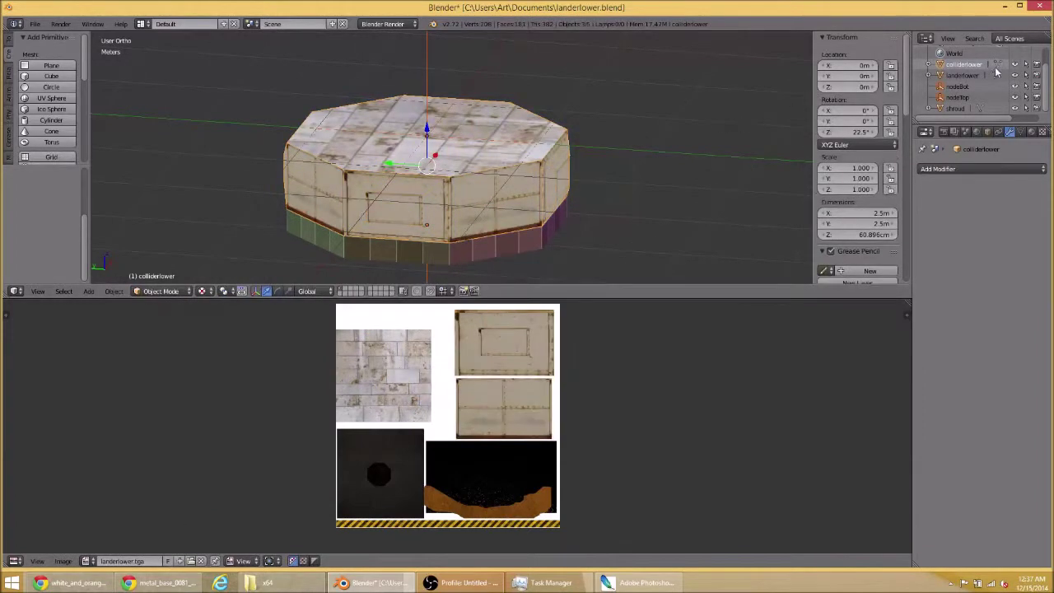
{"action": "left_click", "coordinate": [1015, 64]}
{"action": "left_click_drag", "start_coordinate": [549, 198], "coordinate": [531, 171]}
{"action": "right_click", "coordinate": [530, 172]}
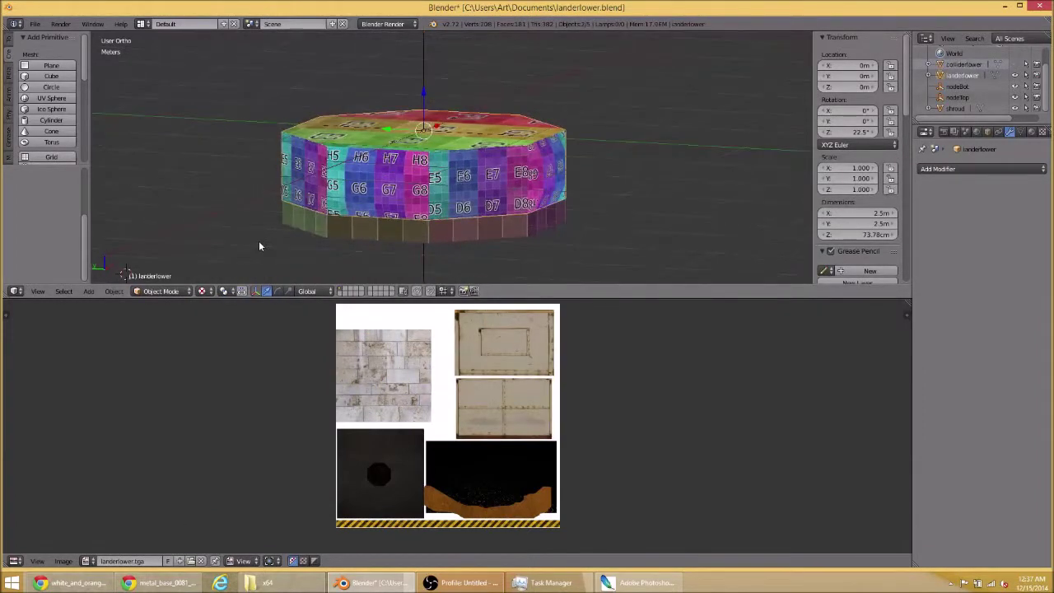
- Assign the landerlower.tga image to all faces of the landerlower mesh, then deselect everything and return to Object Mode
{"action": "key", "text": "Tab"}
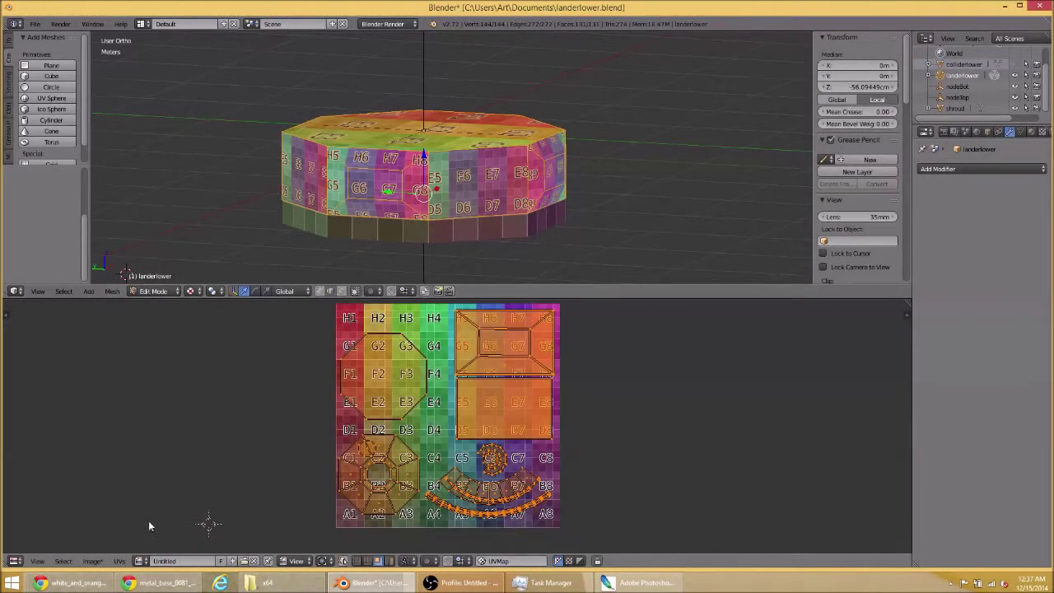
{"action": "left_click", "coordinate": [140, 562]}
{"action": "left_click", "coordinate": [184, 449]}
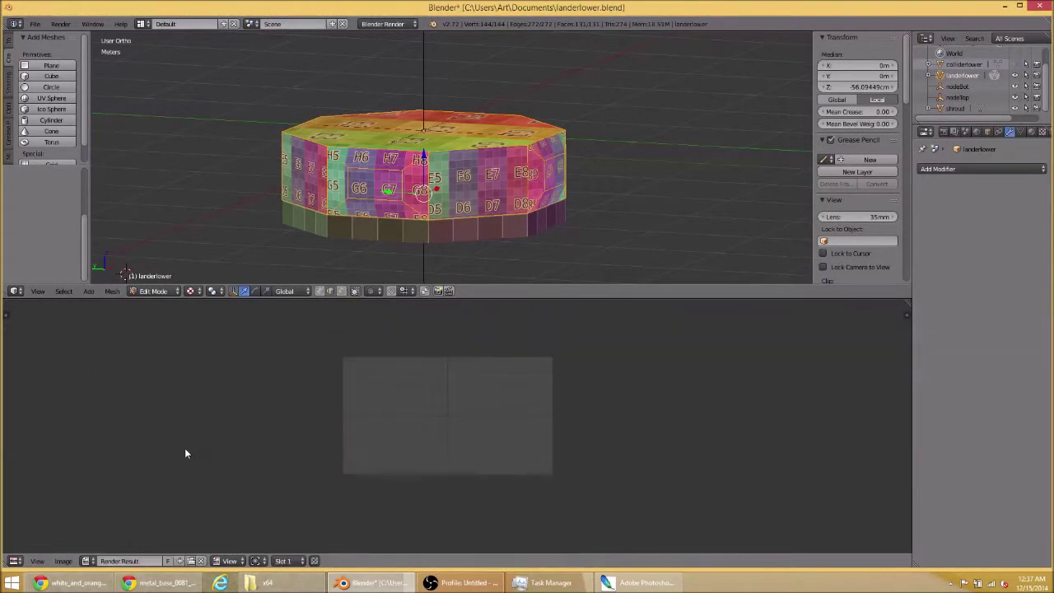
{"action": "left_click", "coordinate": [105, 560]}
{"action": "left_click", "coordinate": [141, 438]}
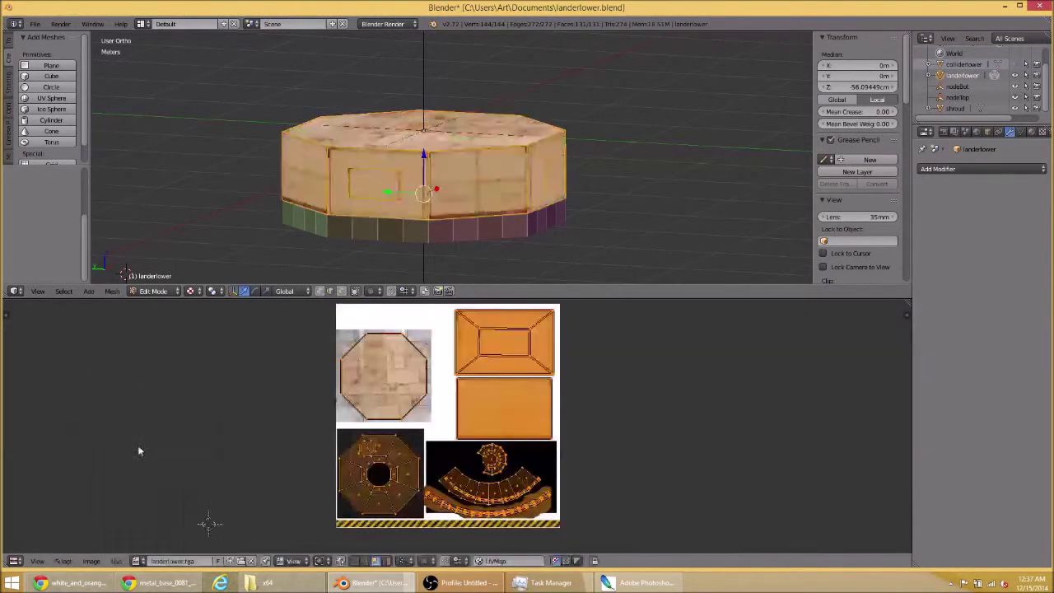
{"action": "left_click_drag", "start_coordinate": [383, 140], "coordinate": [417, 154]}
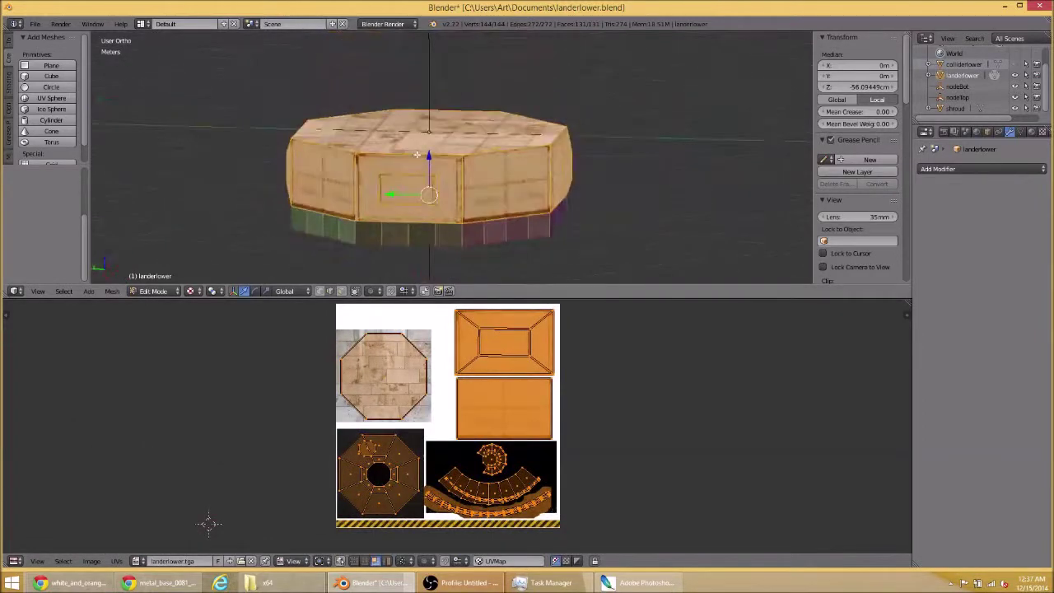
{"action": "key", "text": "a"}
{"action": "key", "text": "Tab"}
- Select the shroud object and assign the landerlower.tga image to its mesh, finishing in Object Mode
{"action": "left_click_drag", "start_coordinate": [470, 224], "coordinate": [442, 211]}
{"action": "right_click", "coordinate": [443, 216]}
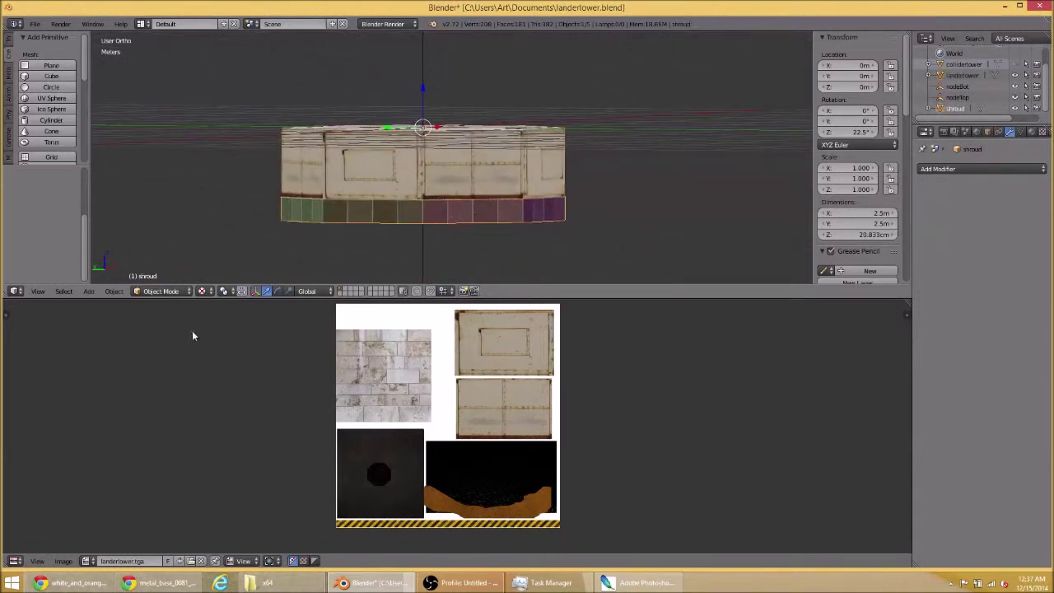
{"action": "key", "text": "Tab"}
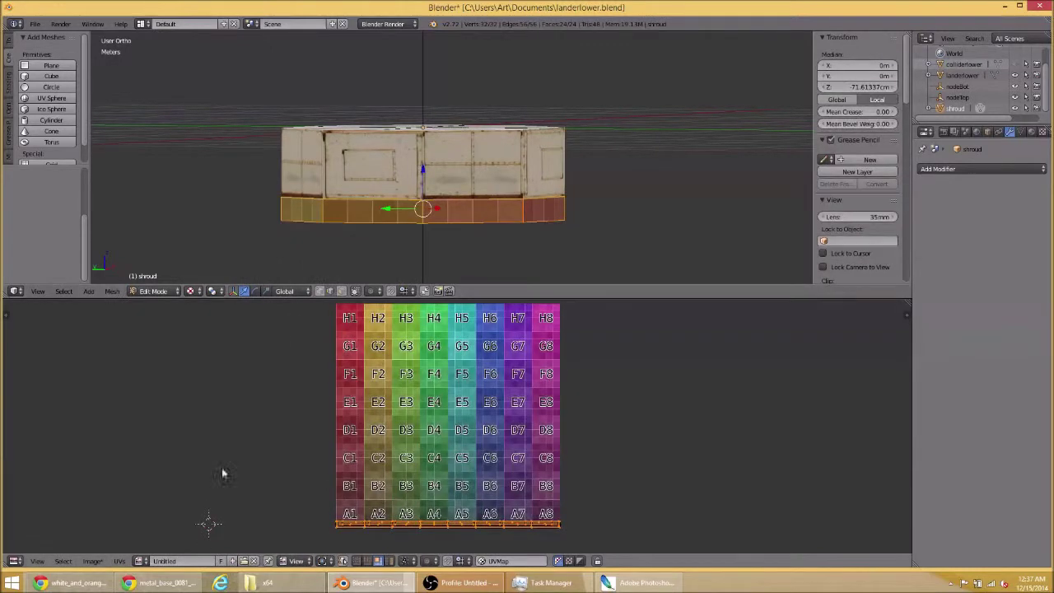
{"action": "left_click", "coordinate": [141, 561]}
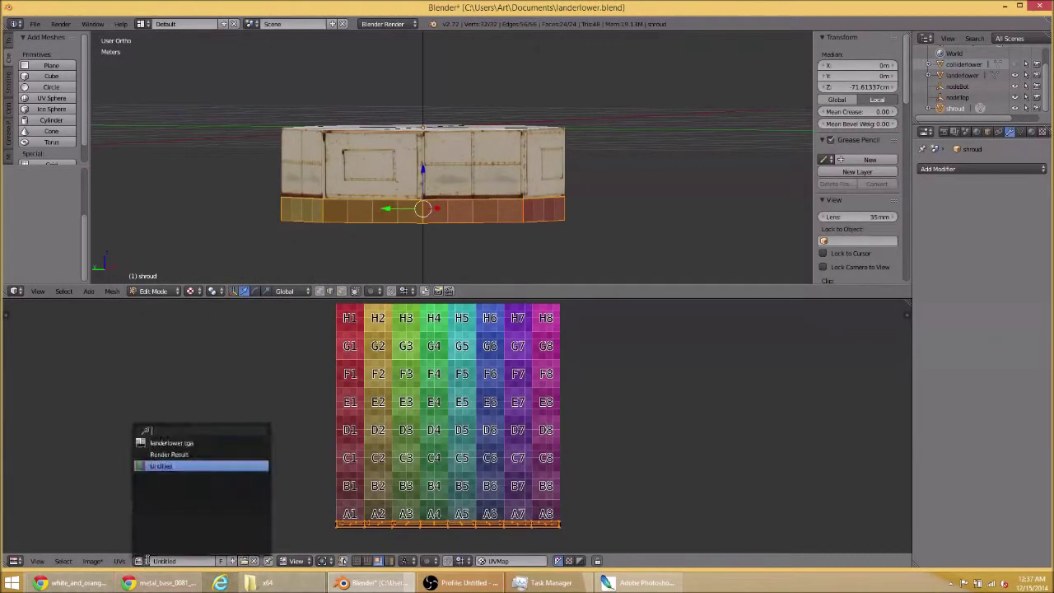
{"action": "left_click", "coordinate": [171, 443]}
{"action": "key", "text": "Tab"}
- Examine how the texture maps onto the lander's underside, hazard-striped shroud and engine bell
{"action": "left_click_drag", "start_coordinate": [408, 146], "coordinate": [497, 107]}
{"action": "scroll", "coordinate": [473, 168], "scroll_direction": "up", "scroll_amount": 3}
{"action": "scroll", "coordinate": [445, 168], "scroll_direction": "up", "scroll_amount": 3}
{"action": "left_click_drag", "start_coordinate": [444, 168], "coordinate": [470, 159]}
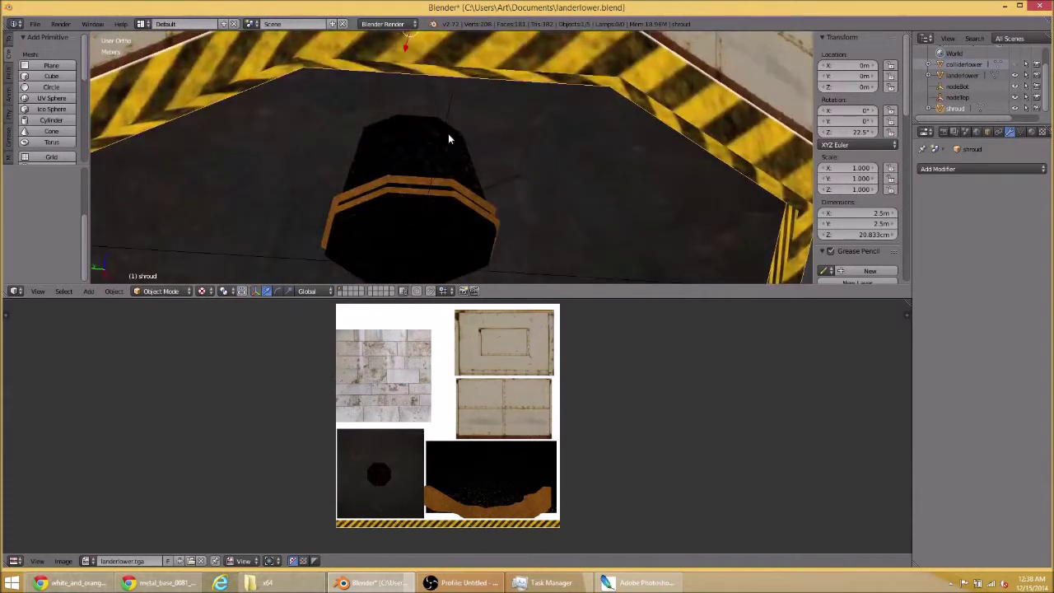
{"action": "scroll", "coordinate": [394, 441], "scroll_direction": "down", "scroll_amount": 1}
{"action": "scroll", "coordinate": [394, 442], "scroll_direction": "up", "scroll_amount": 1}
- Edit the landerlower object in face selection mode and select the octagonal face behind the engine bell
{"action": "right_click", "coordinate": [490, 120]}
{"action": "scroll", "coordinate": [489, 121], "scroll_direction": "down", "scroll_amount": 2}
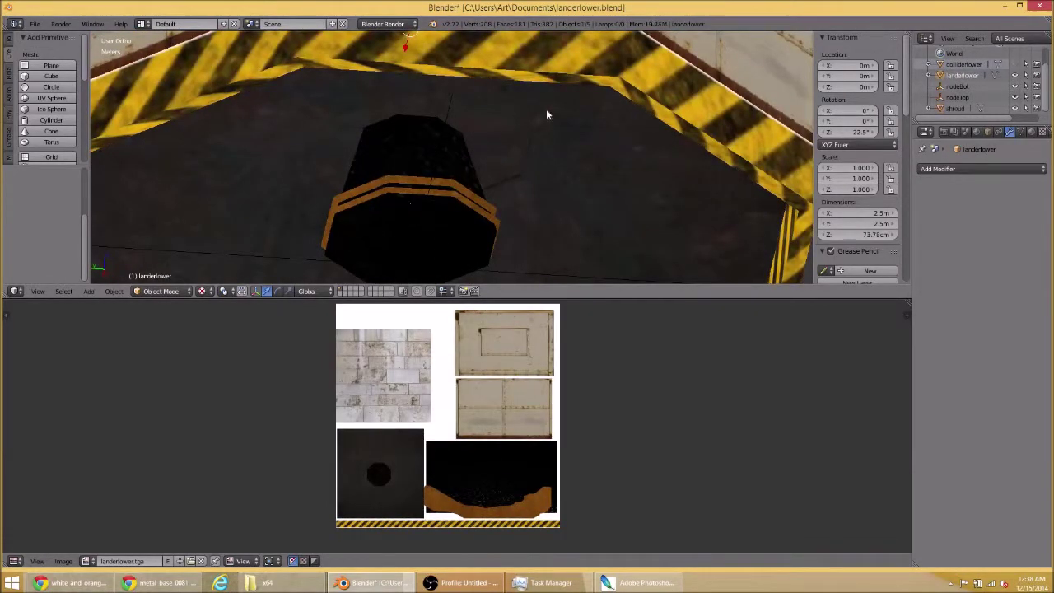
{"action": "scroll", "coordinate": [543, 124], "scroll_direction": "down", "scroll_amount": 2}
{"action": "scroll", "coordinate": [535, 180], "scroll_direction": "down", "scroll_amount": 2}
{"action": "left_click_drag", "start_coordinate": [535, 180], "coordinate": [518, 237]}
{"action": "scroll", "coordinate": [477, 156], "scroll_direction": "down", "scroll_amount": 1}
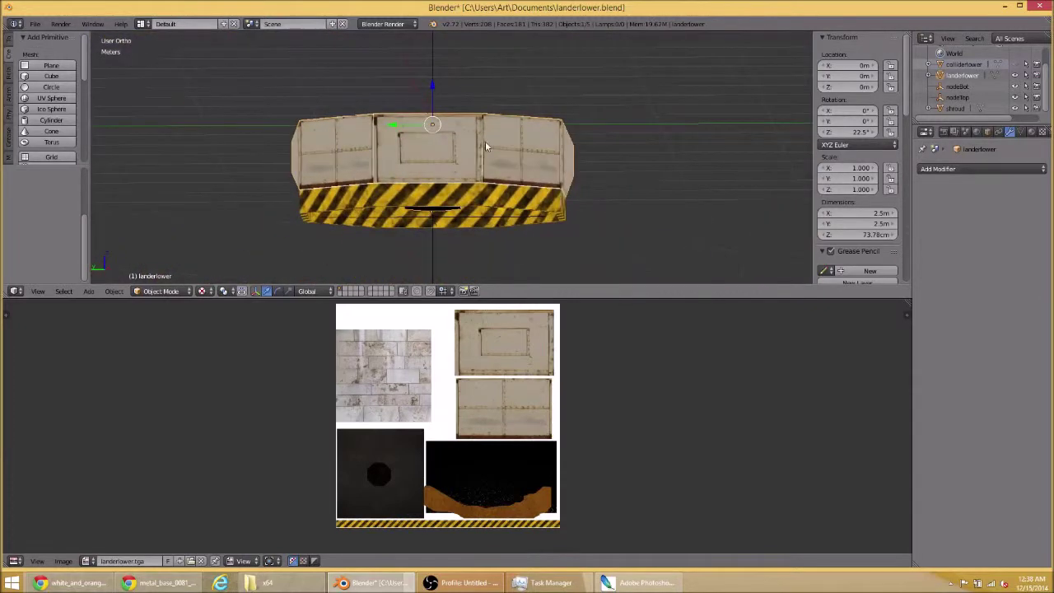
{"action": "key", "text": "Tab"}
{"action": "left_click_drag", "start_coordinate": [449, 187], "coordinate": [441, 95]}
{"action": "scroll", "coordinate": [447, 141], "scroll_direction": "up", "scroll_amount": 2}
{"action": "right_click", "coordinate": [465, 108]}
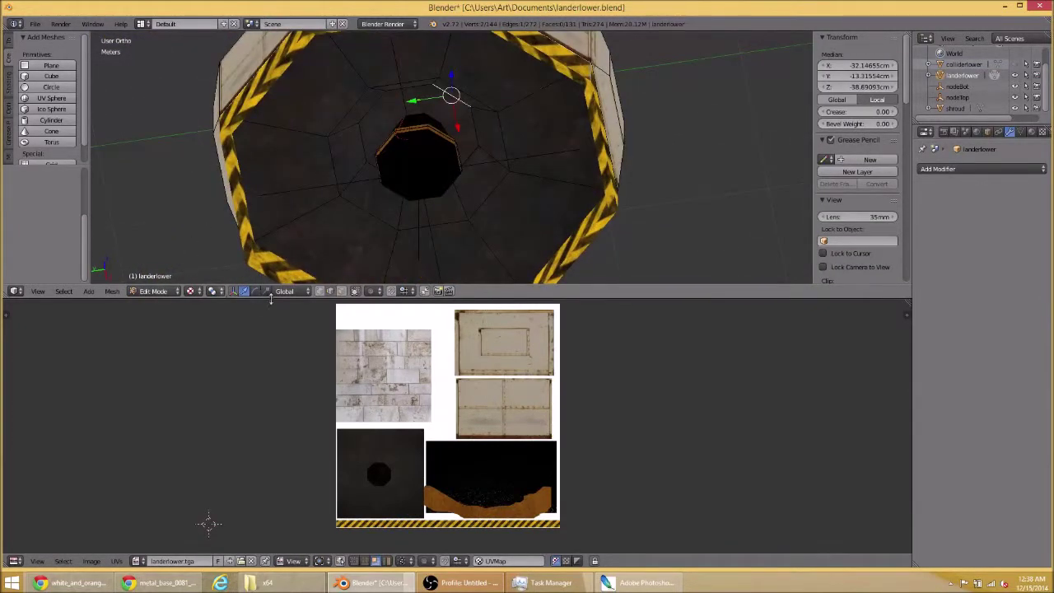
{"action": "left_click", "coordinate": [342, 291]}
{"action": "right_click", "coordinate": [444, 122]}
- Move the octagonal face's UVs onto the dark octagon in the grey metal area, then clear the selection
{"action": "scroll", "coordinate": [376, 501], "scroll_direction": "up", "scroll_amount": 1}
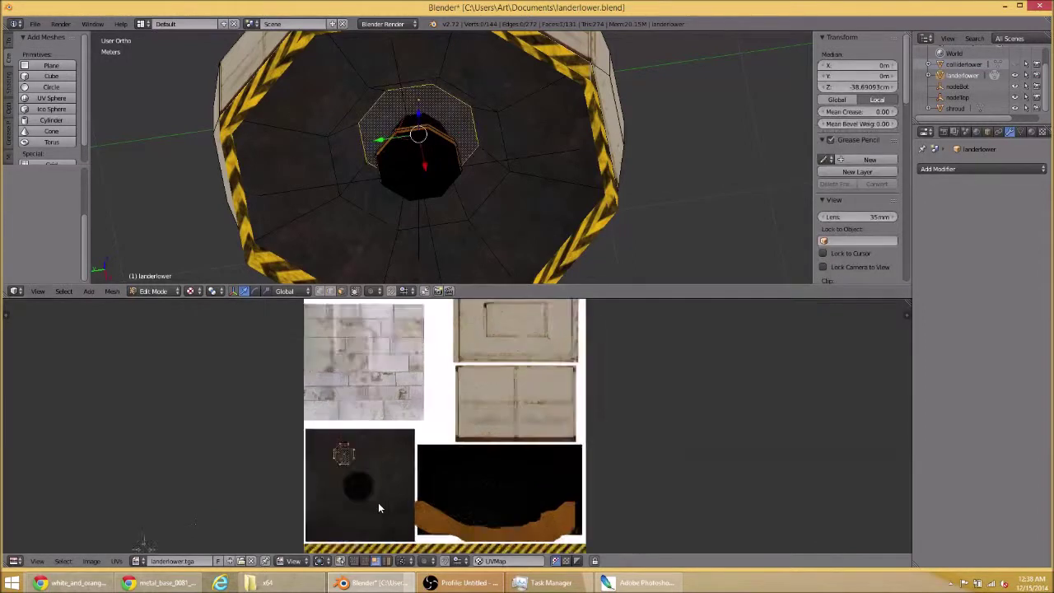
{"action": "scroll", "coordinate": [332, 491], "scroll_direction": "up", "scroll_amount": 2}
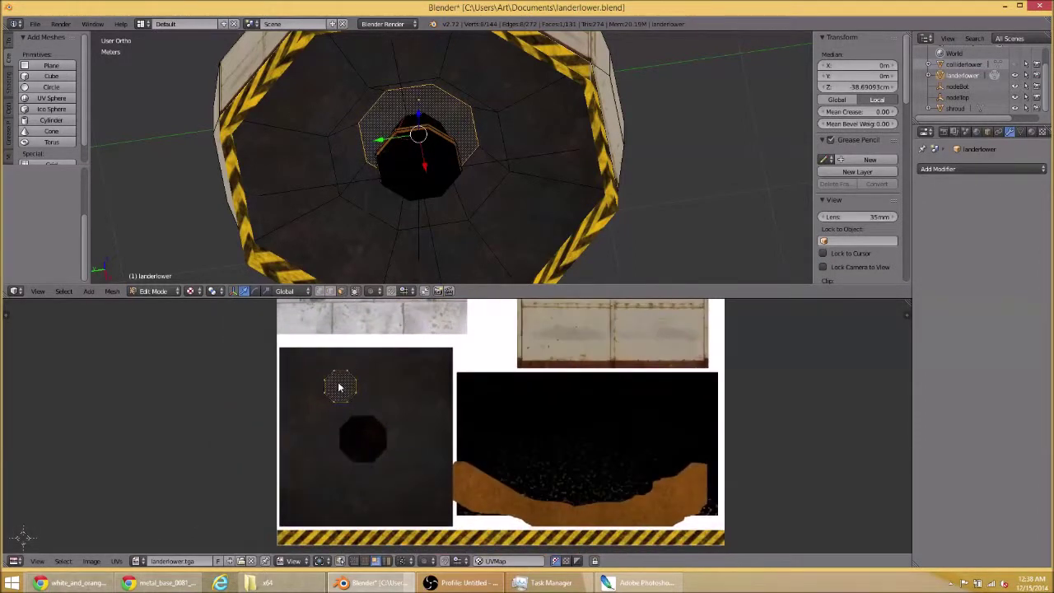
{"action": "key", "text": "g"}
{"action": "left_click", "coordinate": [361, 437]}
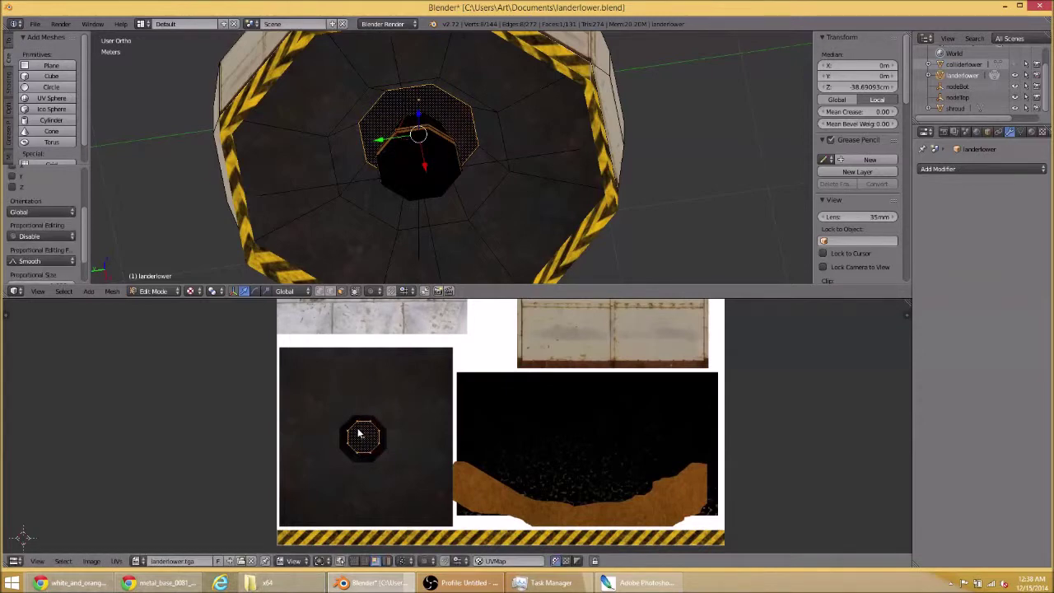
{"action": "key", "text": "a"}
- Try moving the octagonal face's UVs onto the black speckled area of the texture
{"action": "left_click_drag", "start_coordinate": [418, 99], "coordinate": [429, 168]}
{"action": "key", "text": "KP_2"}
{"action": "key", "text": "KP_2"}
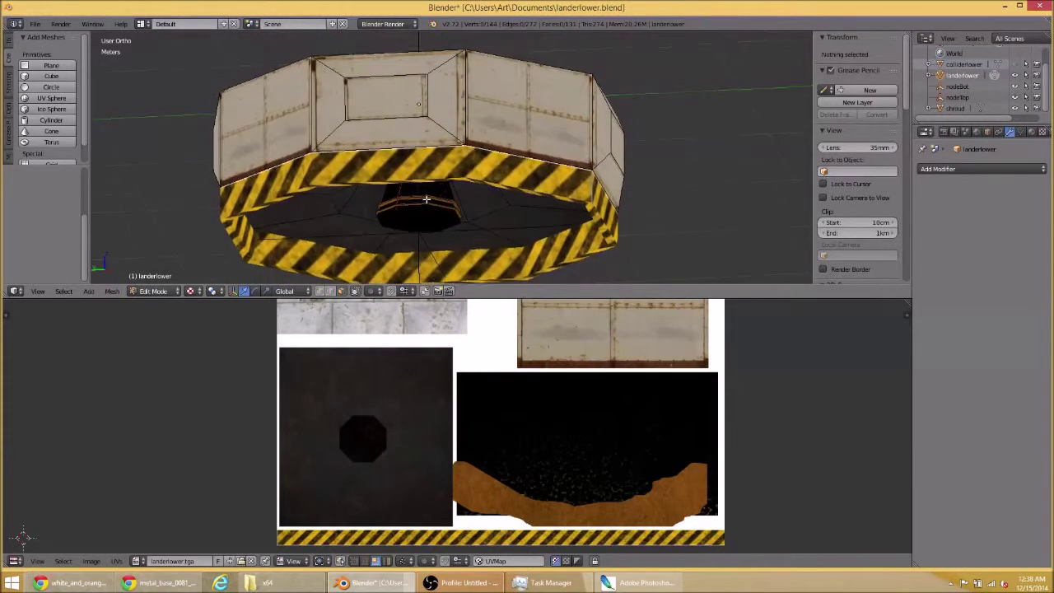
{"action": "key", "text": "KP_8"}
{"action": "key", "text": "KP_8"}
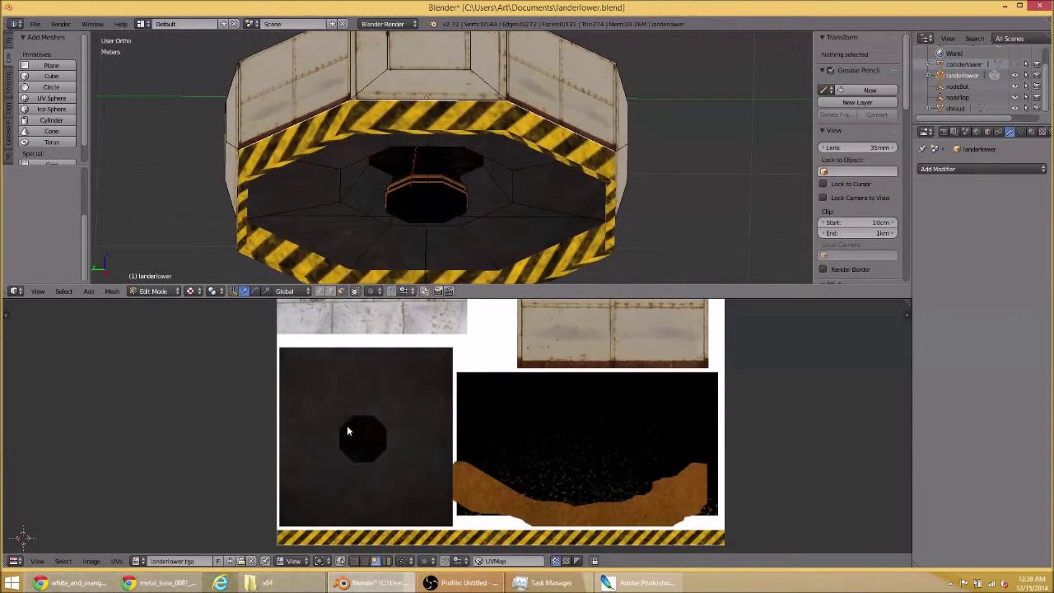
{"action": "scroll", "coordinate": [397, 196], "scroll_direction": "up", "scroll_amount": 1}
{"action": "right_click", "coordinate": [396, 196]}
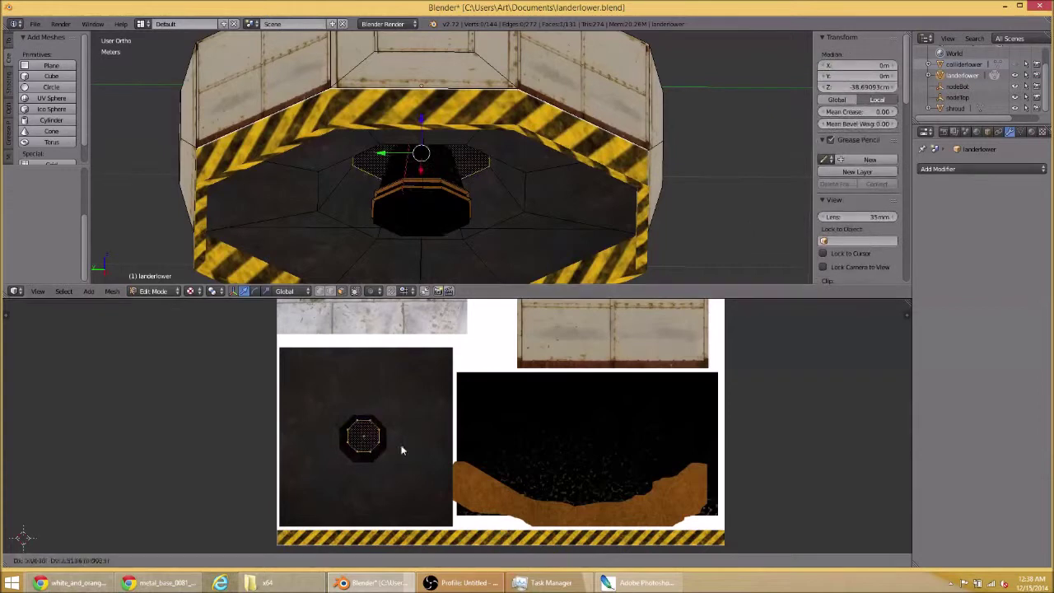
{"action": "left_click", "coordinate": [561, 437]}
{"action": "left_click_drag", "start_coordinate": [511, 377], "coordinate": [517, 346]}
{"action": "key", "text": "g"}
{"action": "left_click", "coordinate": [551, 426]}
{"action": "key", "text": "a"}
- Try moving the octagonal face's UVs onto the light riveted panel of the texture
{"action": "scroll", "coordinate": [367, 145], "scroll_direction": "up", "scroll_amount": 4}
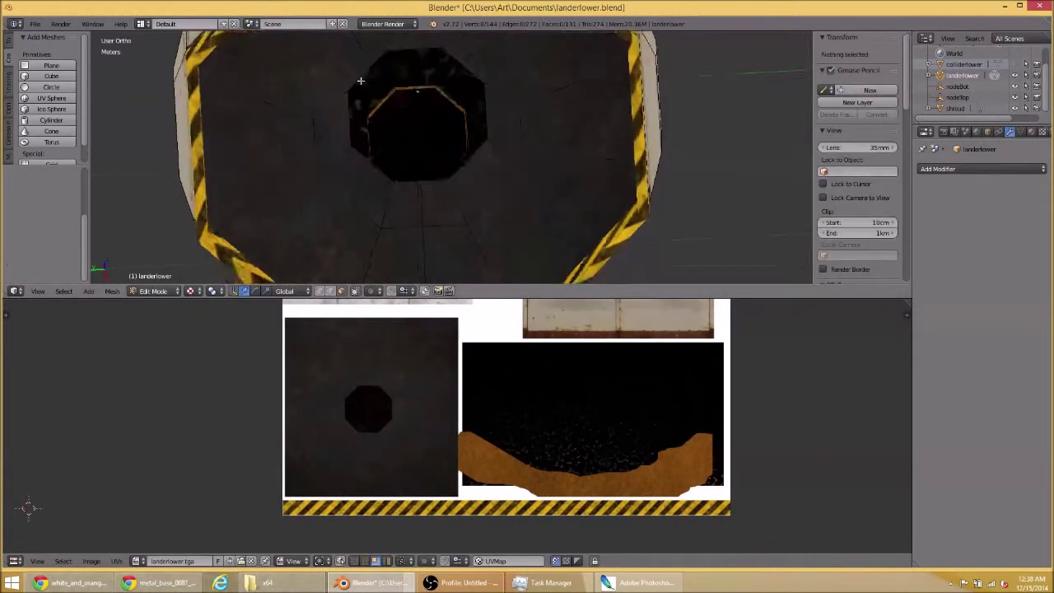
{"action": "left_click_drag", "start_coordinate": [371, 101], "coordinate": [405, 131]}
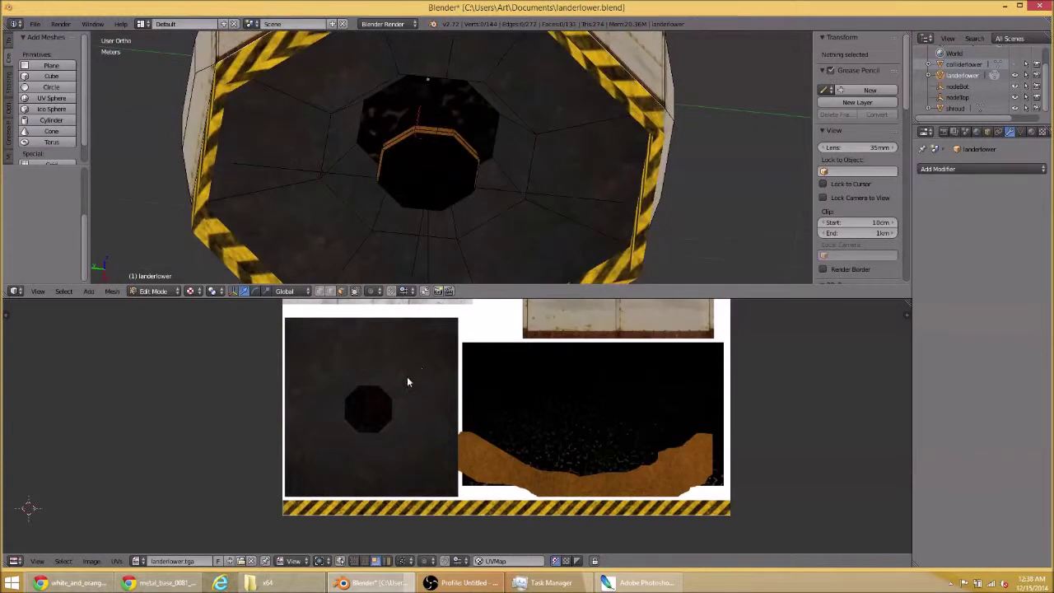
{"action": "right_click", "coordinate": [402, 86]}
{"action": "key", "text": "g"}
{"action": "left_click", "coordinate": [572, 306]}
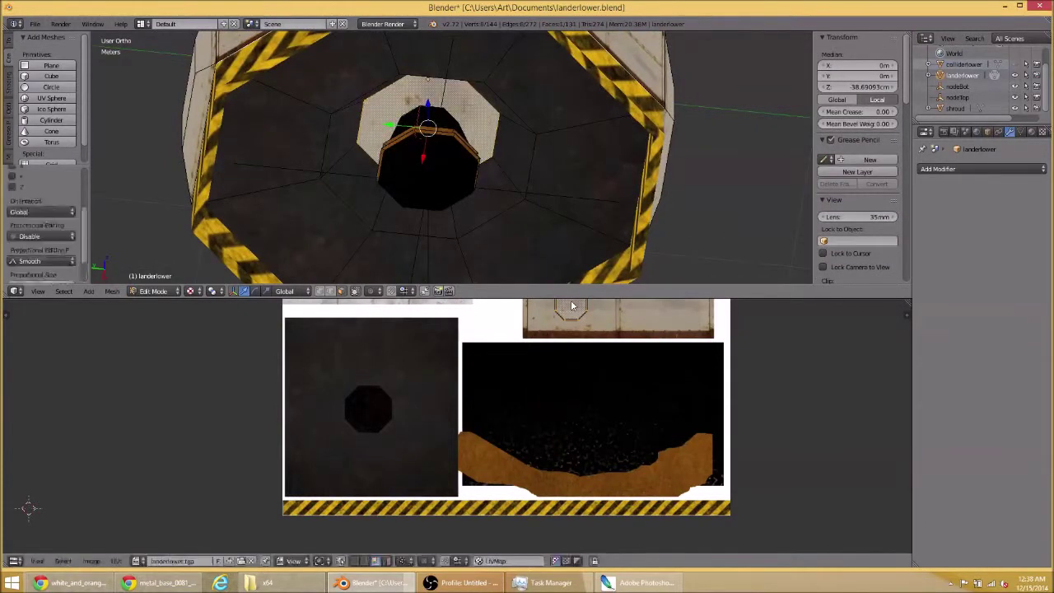
{"action": "key", "text": "a"}
- Reselect the octagonal face and return its UVs to the dark octagon in the grey metal area
{"action": "mouse_move", "coordinate": [440, 148]}
{"action": "left_mouse_down"}
{"action": "mouse_move", "coordinate": [423, 174]}
{"action": "mouse_move", "coordinate": [427, 148]}
{"action": "left_mouse_up"}
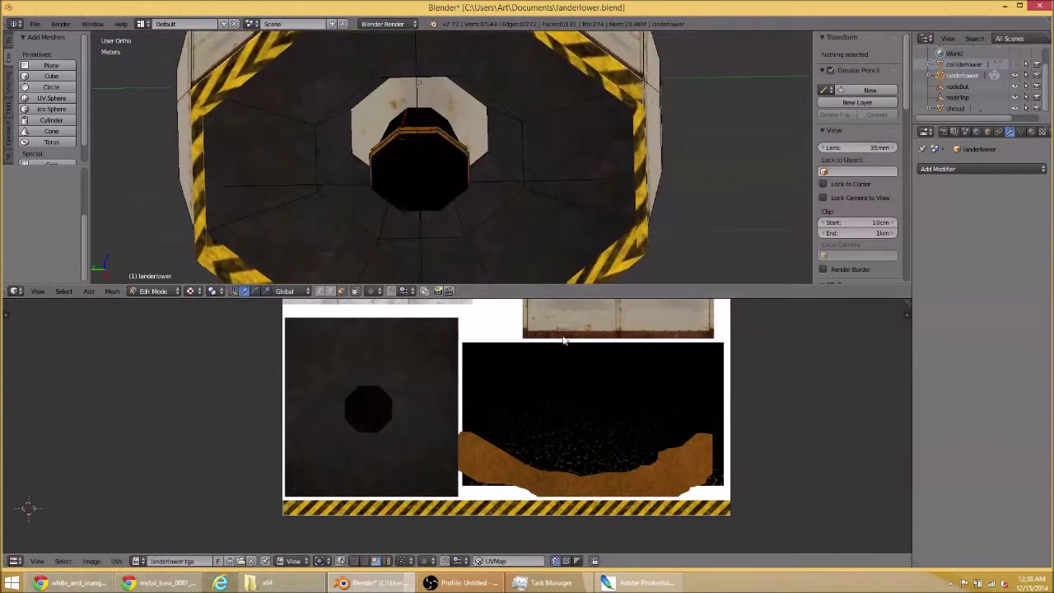
{"action": "scroll", "coordinate": [565, 340], "scroll_direction": "down", "scroll_amount": 2}
{"action": "right_click", "coordinate": [427, 122]}
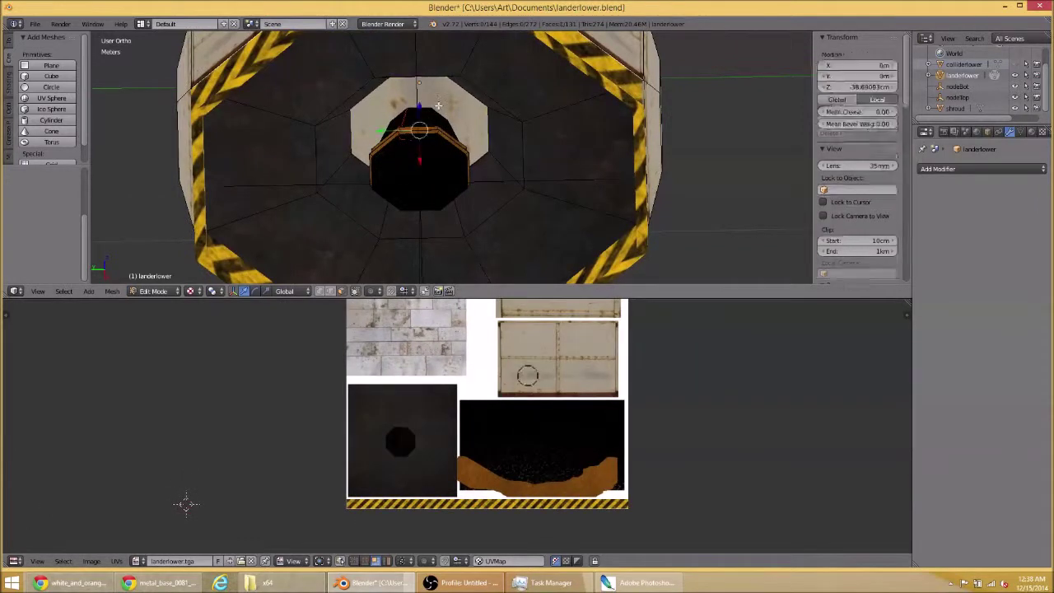
{"action": "key", "text": "g"}
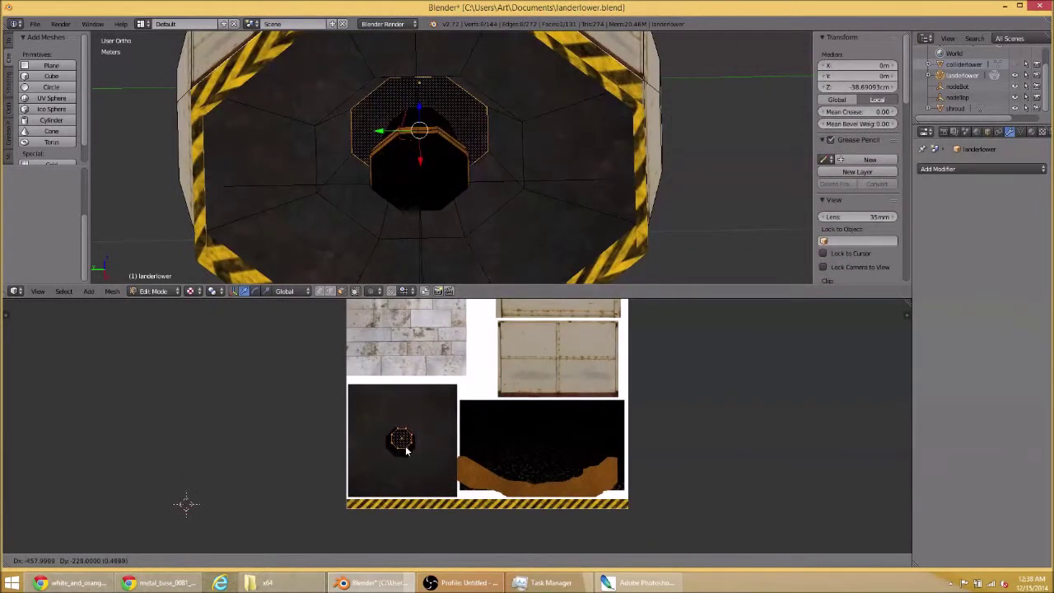
{"action": "left_click", "coordinate": [405, 452]}
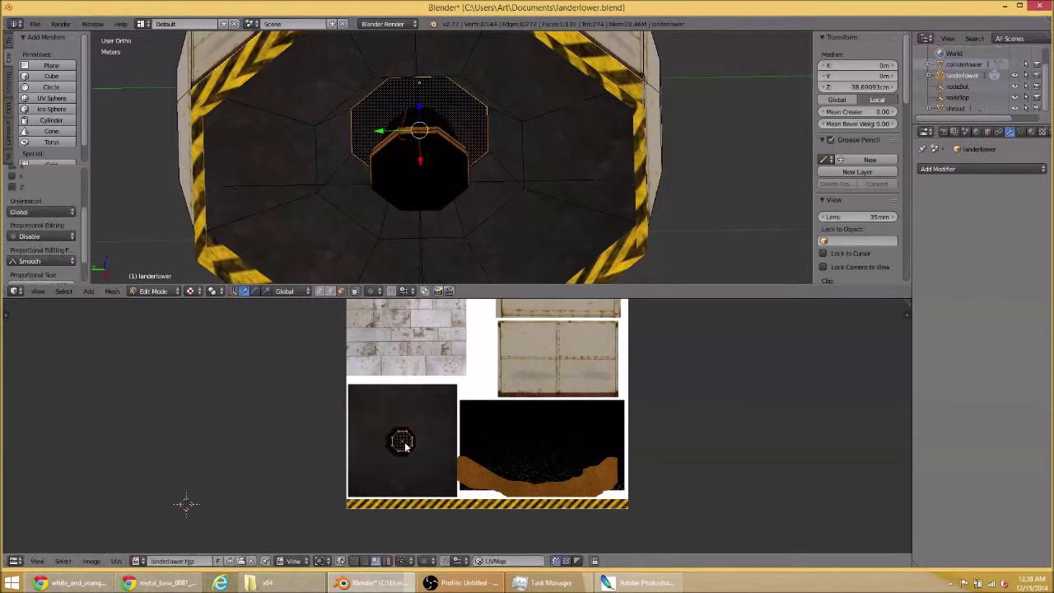
- Scale the octagonal face's UVs up to fill more of the dark octagon in the texture, then clear the selection
{"action": "scroll", "coordinate": [404, 442], "scroll_direction": "up", "scroll_amount": 5}
{"action": "scroll", "coordinate": [464, 424], "scroll_direction": "up", "scroll_amount": 3}
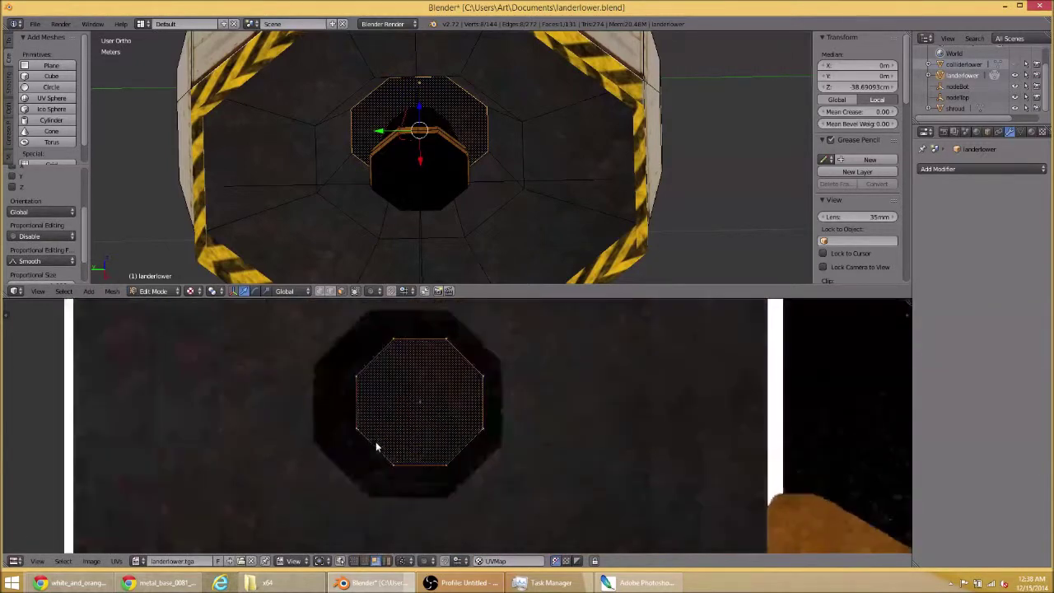
{"action": "key", "text": "s"}
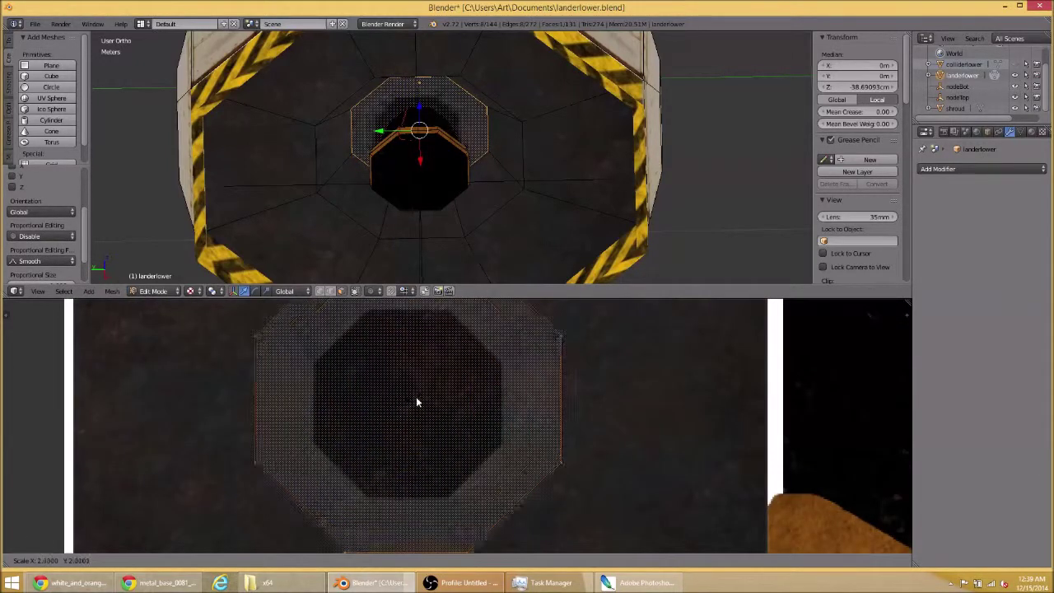
{"action": "left_click", "coordinate": [414, 402]}
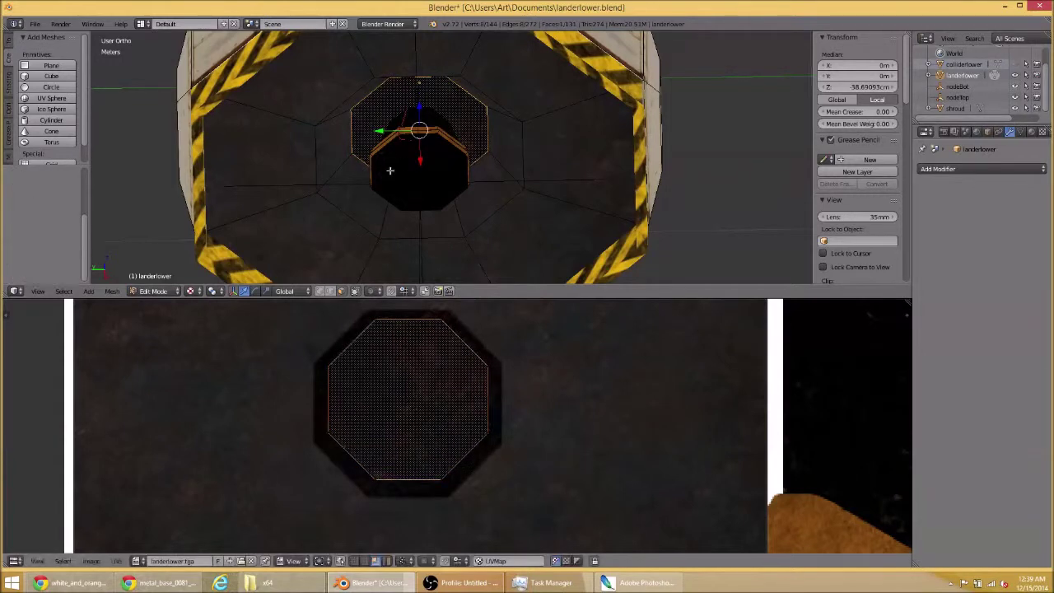
{"action": "key", "text": "a"}
{"action": "scroll", "coordinate": [414, 164], "scroll_direction": "down", "scroll_amount": 6}
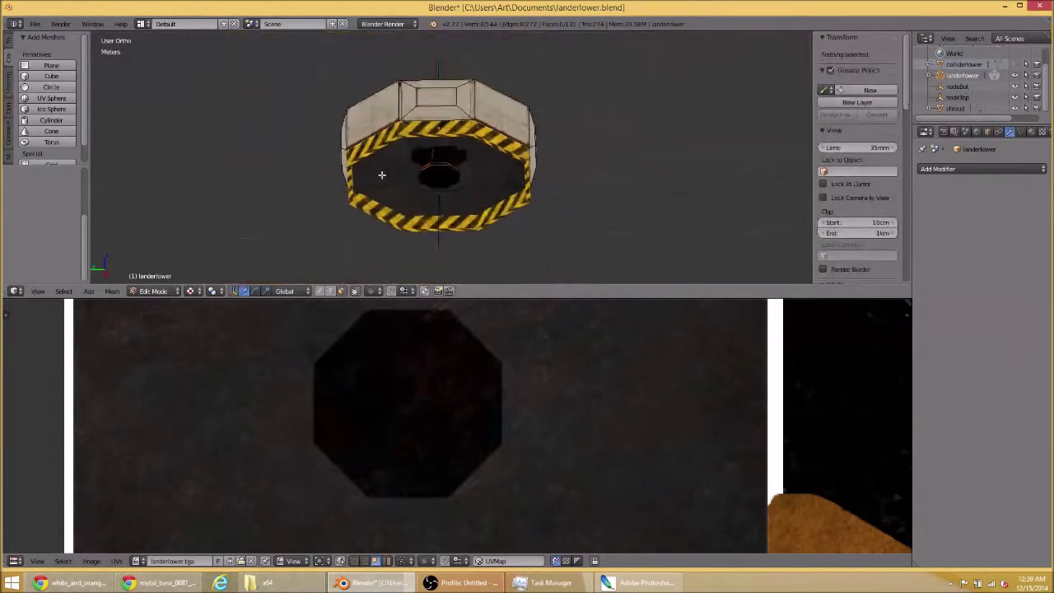
{"action": "left_click_drag", "start_coordinate": [355, 202], "coordinate": [158, 181]}
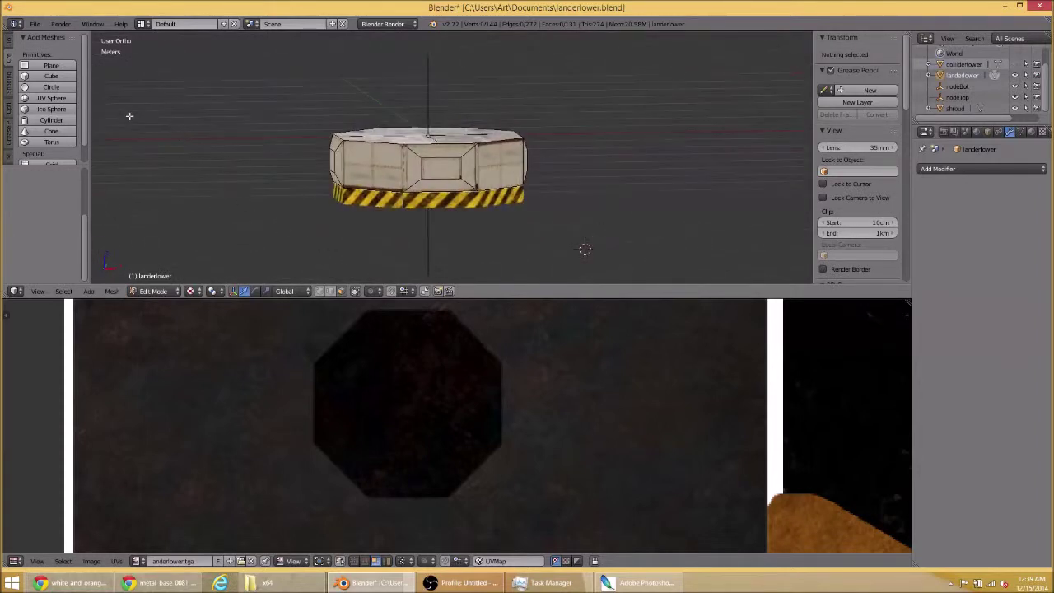
{"action": "left_click", "coordinate": [35, 24]}
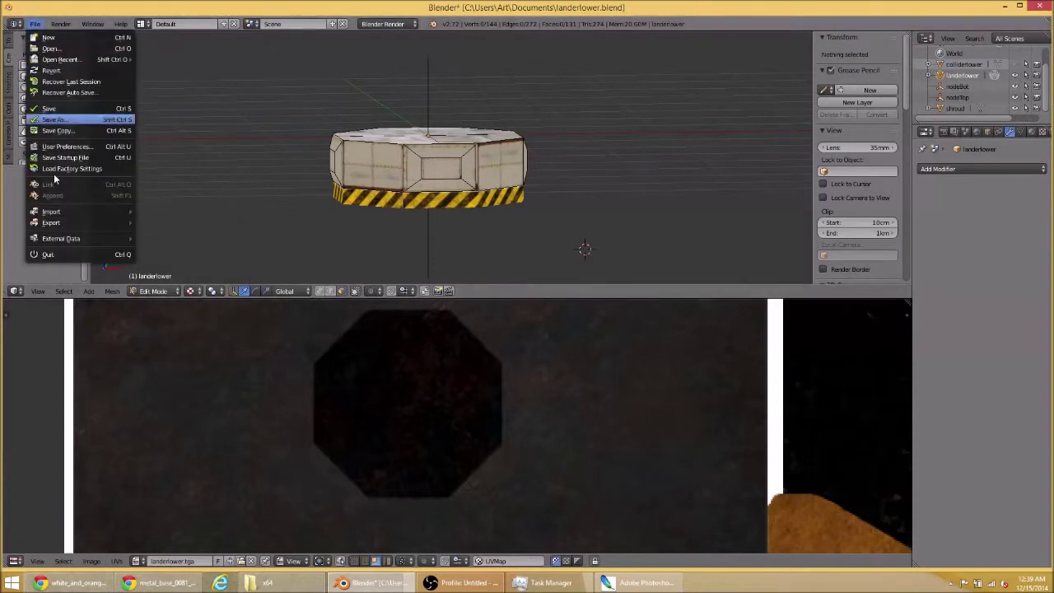
{"action": "mouse_move", "coordinate": [74, 222]}
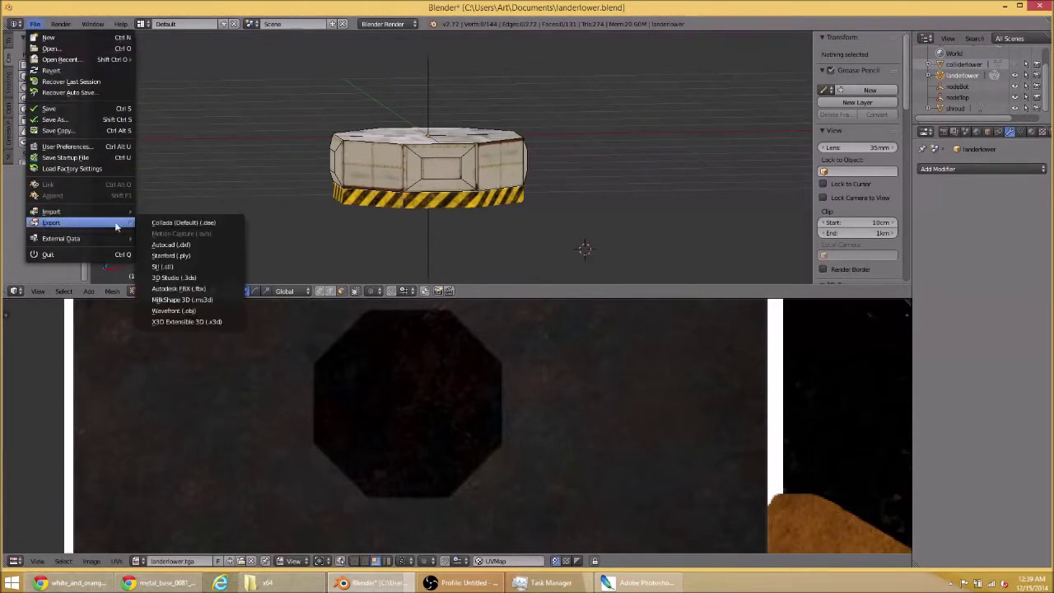
{"action": "left_click", "coordinate": [172, 289]}
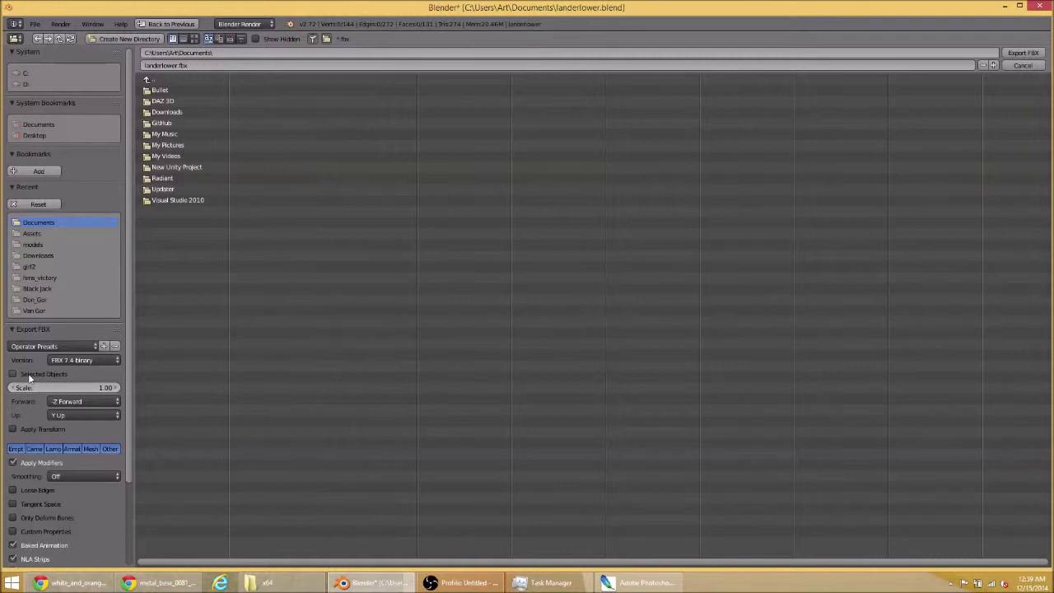
{"action": "left_click", "coordinate": [1023, 55]}
- Return the landerlower mesh to Object Mode with all the scene's objects selected
{"action": "scroll", "coordinate": [493, 157], "scroll_direction": "down", "scroll_amount": 3}
{"action": "left_click_drag", "start_coordinate": [485, 165], "coordinate": [457, 155]}
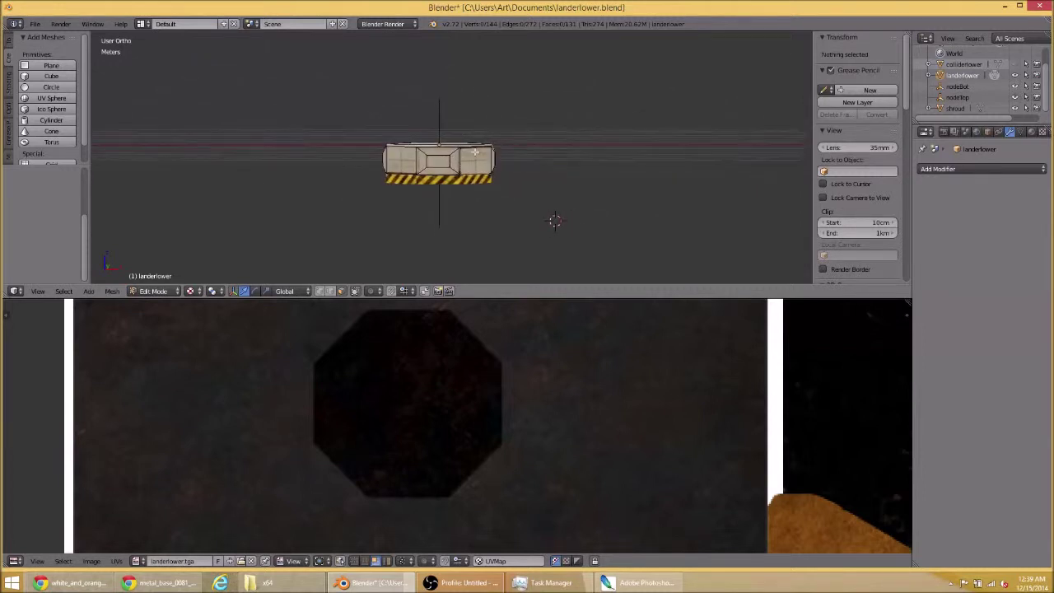
{"action": "scroll", "coordinate": [520, 132], "scroll_direction": "down", "scroll_amount": 2}
{"action": "left_click_drag", "start_coordinate": [519, 131], "coordinate": [489, 150]}
{"action": "key", "text": "a"}
{"action": "key", "text": "a"}
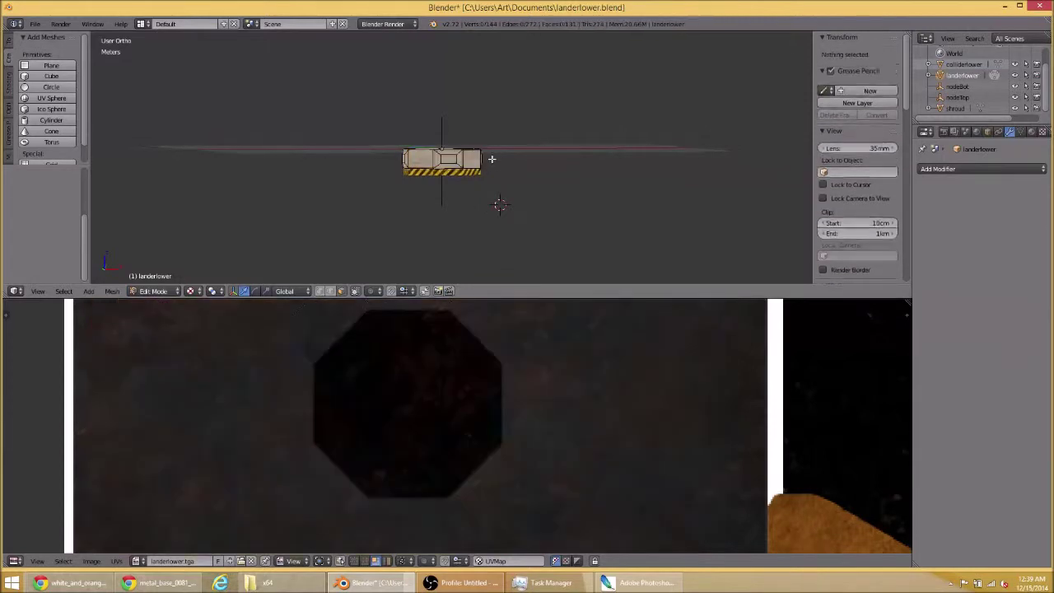
{"action": "key", "text": "a"}
{"action": "key", "text": "Tab"}
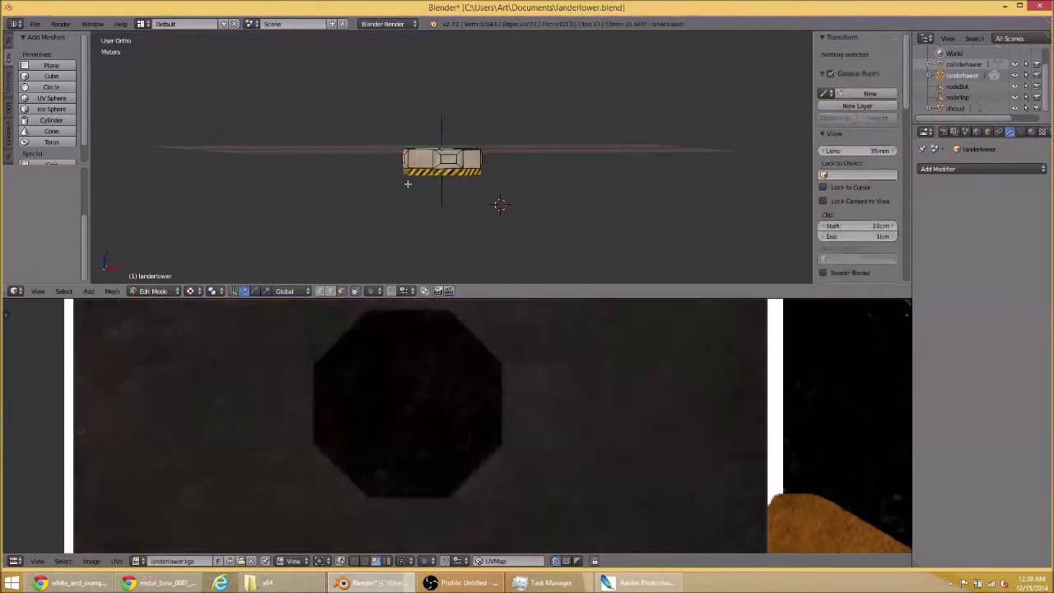
{"action": "scroll", "coordinate": [408, 189], "scroll_direction": "up", "scroll_amount": 2}
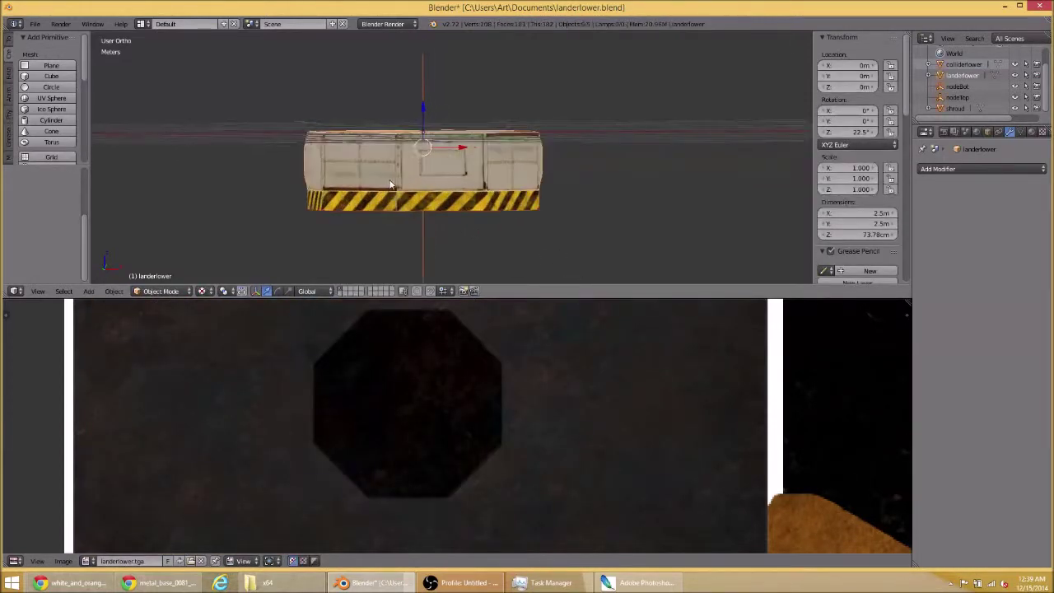
- Move all the selected objects up the Z axis by about 38.75 cm, then clear the selection
{"action": "mouse_move", "coordinate": [423, 112]}
{"action": "left_mouse_down"}
{"action": "mouse_move", "coordinate": [411, 74]}
{"action": "mouse_move", "coordinate": [486, 149]}
{"action": "mouse_move", "coordinate": [482, 94]}
{"action": "mouse_move", "coordinate": [451, 87]}
{"action": "mouse_move", "coordinate": [409, 142]}
{"action": "mouse_move", "coordinate": [365, 127]}
{"action": "mouse_move", "coordinate": [364, 101]}
{"action": "mouse_move", "coordinate": [414, 106]}
{"action": "mouse_move", "coordinate": [424, 117]}
{"action": "mouse_move", "coordinate": [408, 124]}
{"action": "left_mouse_up"}
{"action": "scroll", "coordinate": [421, 115], "scroll_direction": "up", "scroll_amount": 5}
{"action": "left_click_drag", "start_coordinate": [420, 61], "coordinate": [412, 104]}
{"action": "key", "text": "a"}
{"action": "scroll", "coordinate": [414, 141], "scroll_direction": "down", "scroll_amount": 3}
- Examine the hazard-striped lower rim from several angles, toggling the shroud's visibility off and back on
{"action": "left_click_drag", "start_coordinate": [414, 141], "coordinate": [372, 155]}
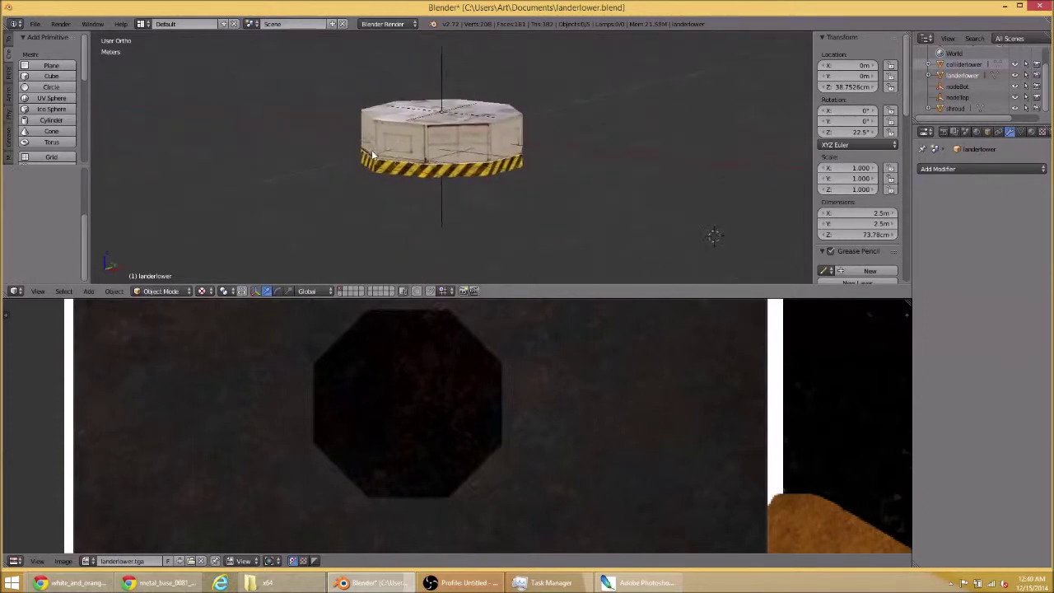
{"action": "scroll", "coordinate": [397, 157], "scroll_direction": "up", "scroll_amount": 6}
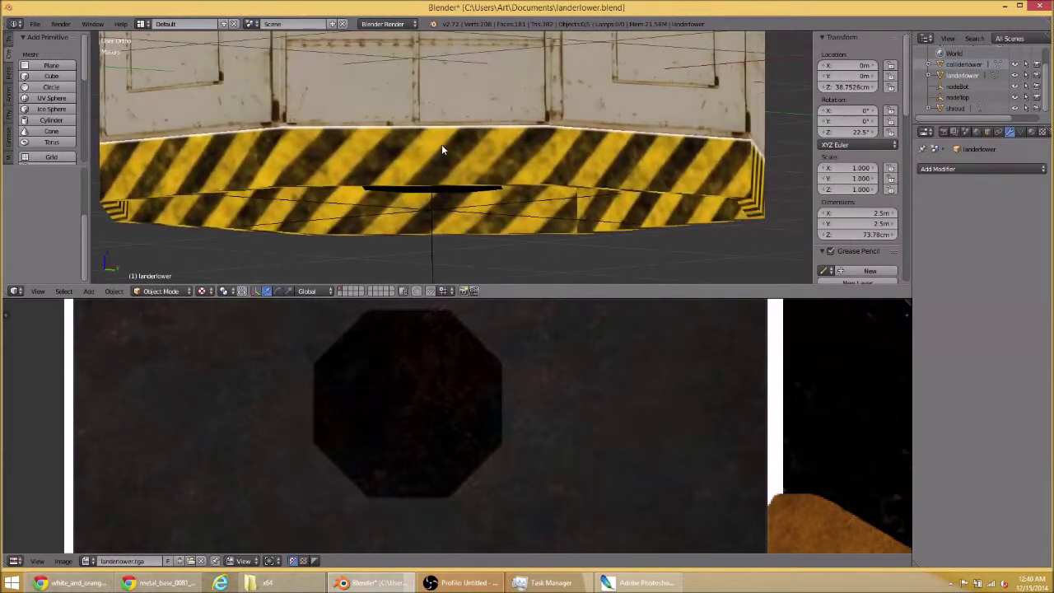
{"action": "scroll", "coordinate": [442, 149], "scroll_direction": "down", "scroll_amount": 1}
{"action": "left_click_drag", "start_coordinate": [436, 150], "coordinate": [435, 156]}
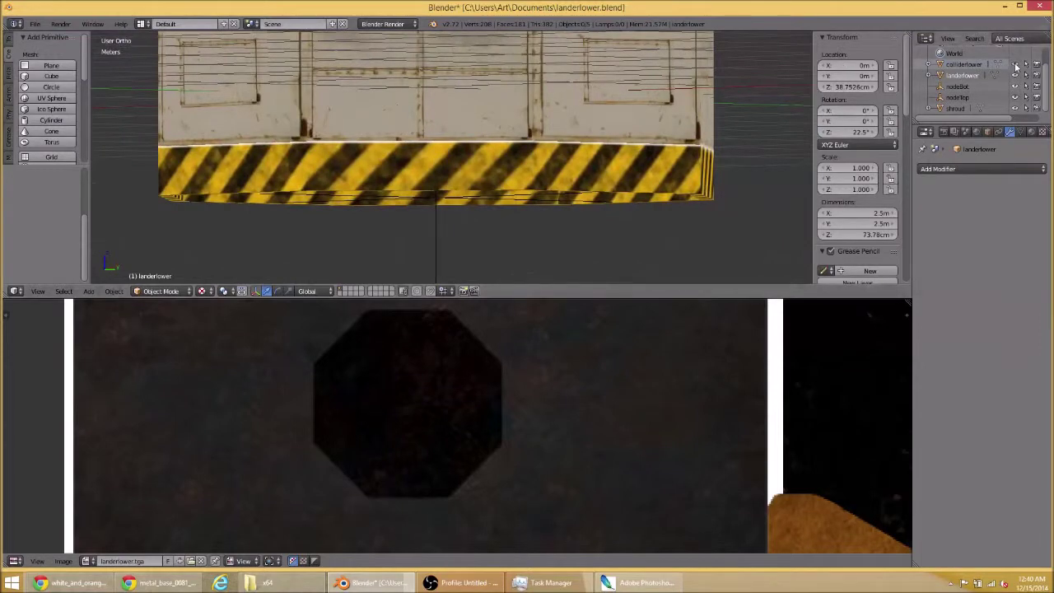
{"action": "left_click", "coordinate": [1014, 107]}
{"action": "left_click", "coordinate": [1014, 108]}
{"action": "left_click_drag", "start_coordinate": [576, 144], "coordinate": [549, 128]}
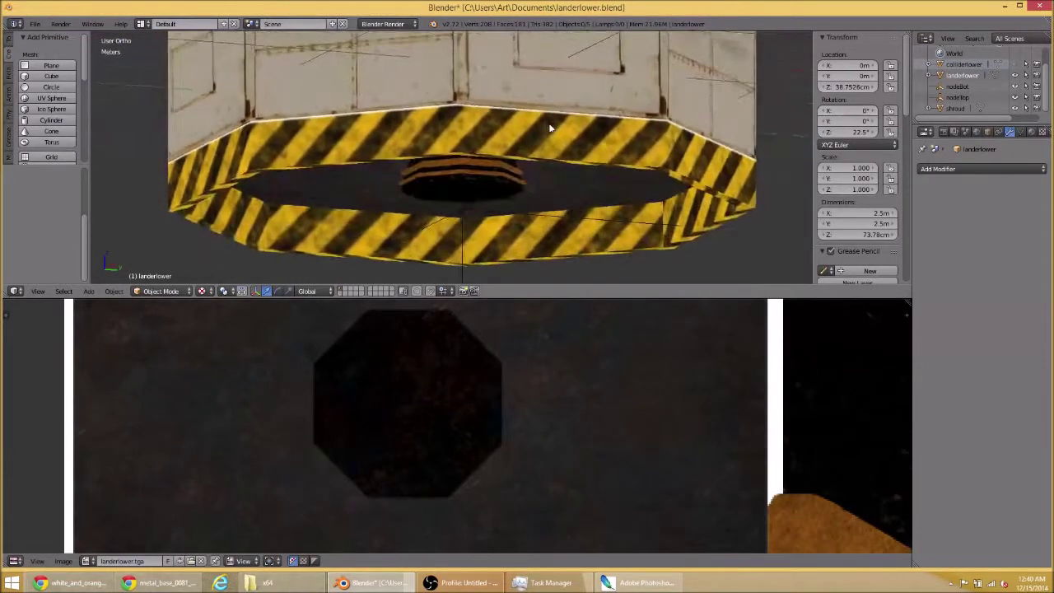
{"action": "scroll", "coordinate": [639, 216], "scroll_direction": "down", "scroll_amount": 2}
{"action": "scroll", "coordinate": [639, 216], "scroll_direction": "down", "scroll_amount": 2}
{"action": "scroll", "coordinate": [492, 423], "scroll_direction": "down", "scroll_amount": 5}
{"action": "scroll", "coordinate": [494, 422], "scroll_direction": "up", "scroll_amount": 6}
- Edit the shroud mesh and nudge its UVs to sit inside the end of the yellow-black hazard strip, then clear the selection
{"action": "right_click", "coordinate": [406, 144]}
{"action": "key", "text": "Tab"}
{"action": "scroll", "coordinate": [410, 377], "scroll_direction": "up", "scroll_amount": 2}
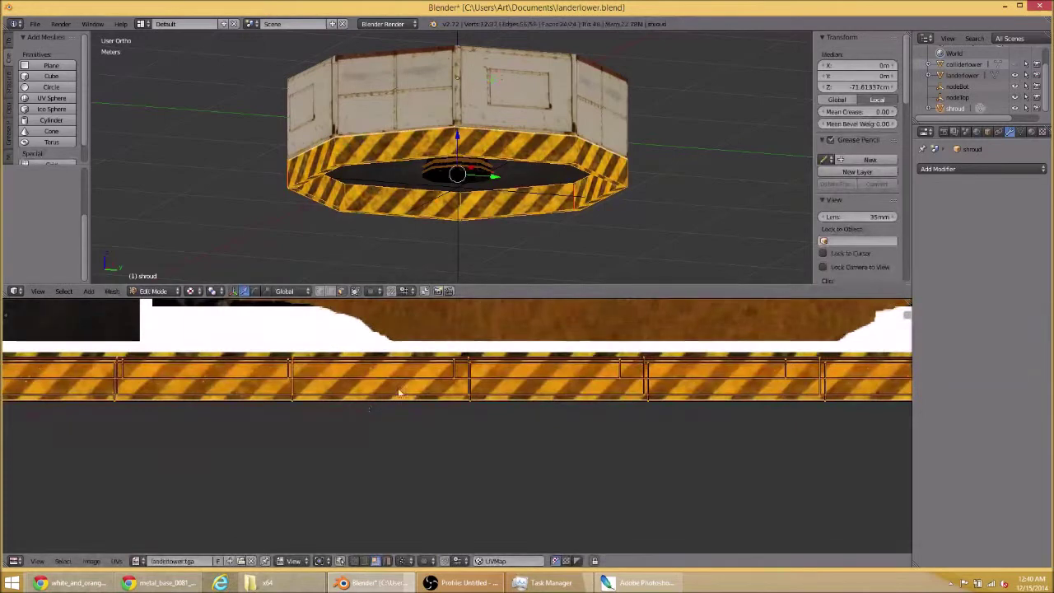
{"action": "scroll", "coordinate": [410, 377], "scroll_direction": "down", "scroll_amount": 2}
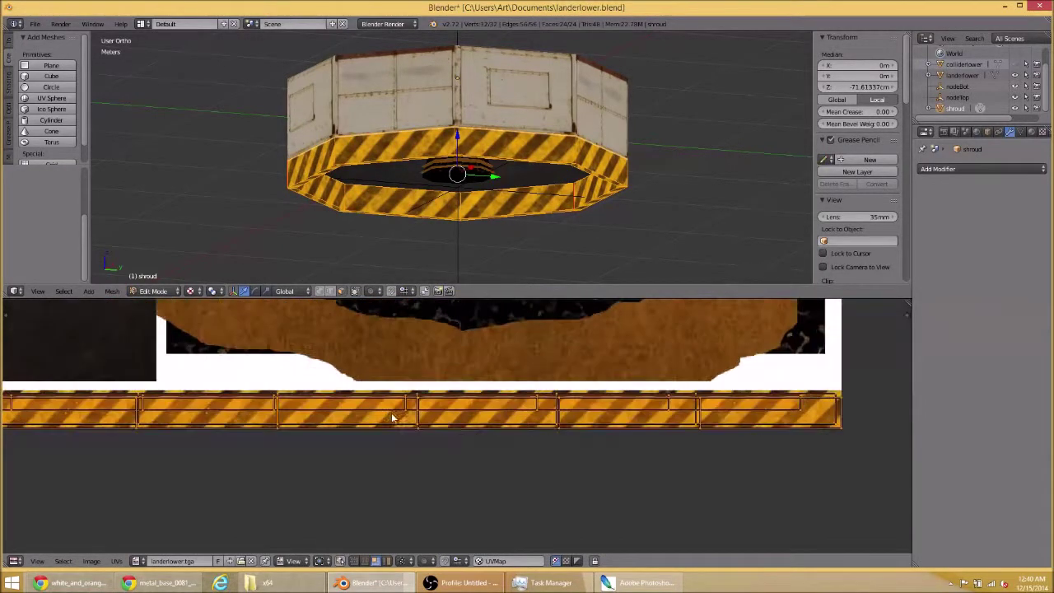
{"action": "key", "text": "a"}
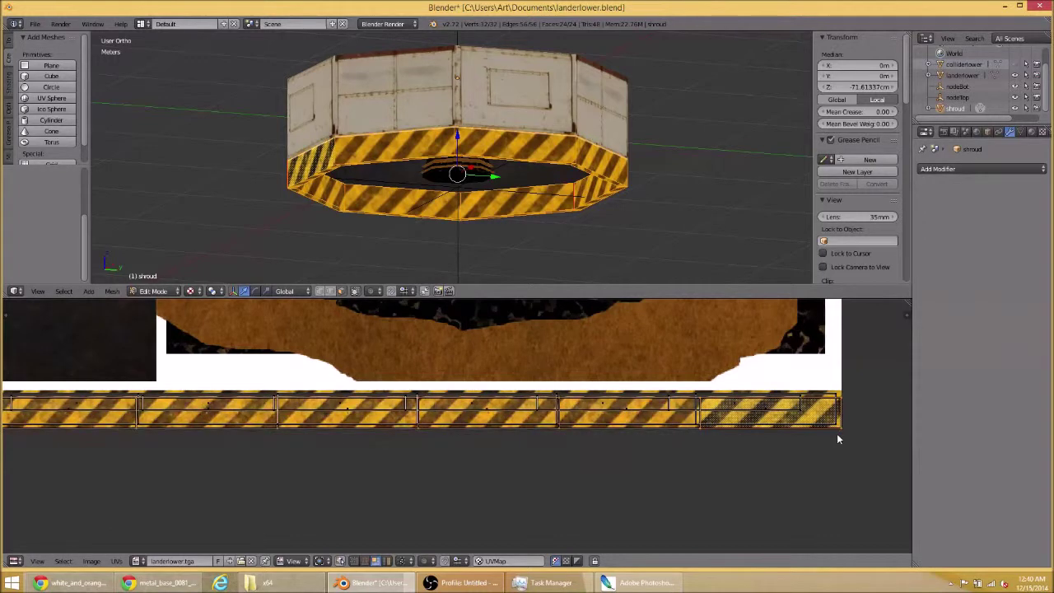
{"action": "key", "text": "g"}
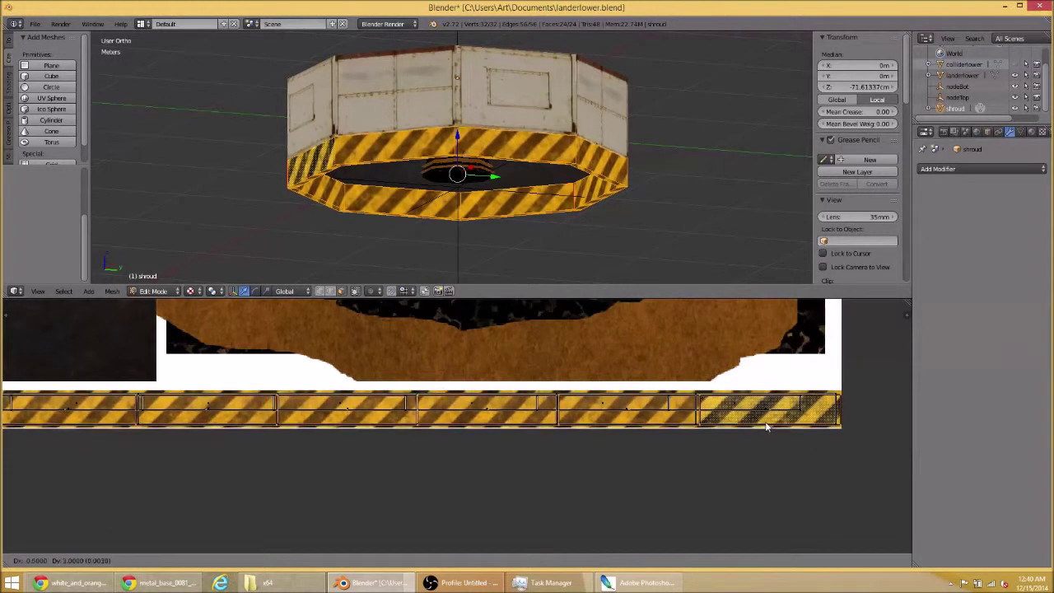
{"action": "left_click", "coordinate": [765, 427]}
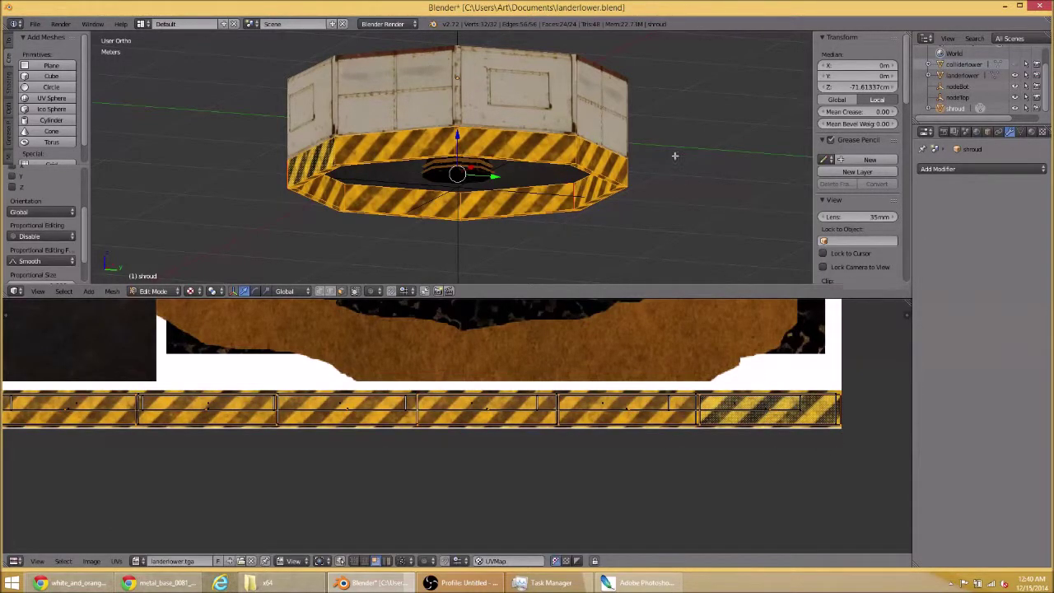
{"action": "key", "text": "a"}
{"action": "left_click_drag", "start_coordinate": [390, 184], "coordinate": [694, 195]}
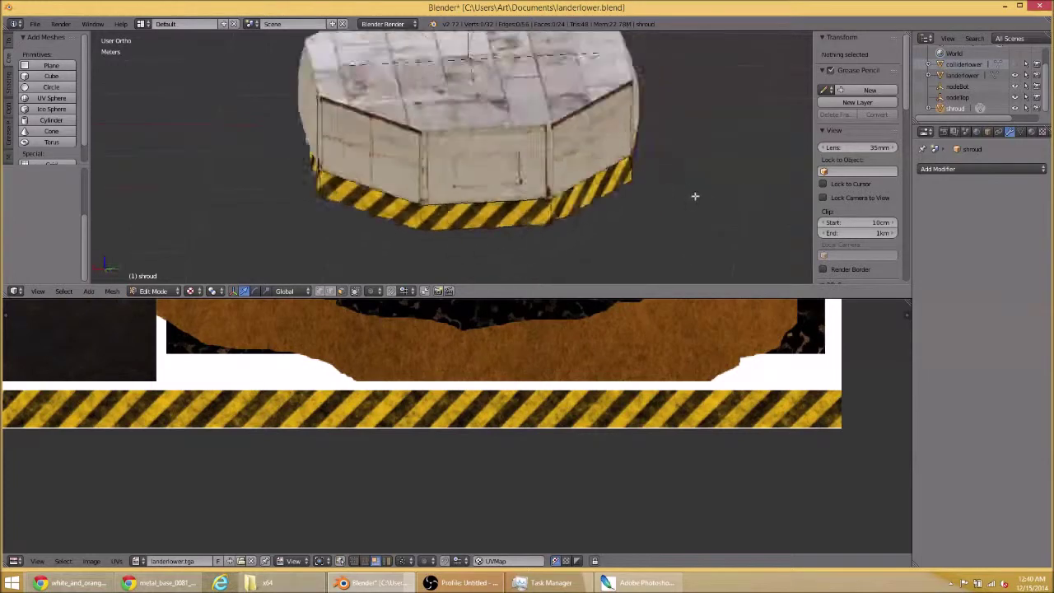
{"action": "scroll", "coordinate": [691, 185], "scroll_direction": "down", "scroll_amount": 5}
- Select all of the shroud's geometry, return it to Object Mode and select every object in the scene
{"action": "key", "text": "a"}
{"action": "scroll", "coordinate": [490, 183], "scroll_direction": "down", "scroll_amount": 2}
{"action": "left_click_drag", "start_coordinate": [489, 186], "coordinate": [451, 176]}
{"action": "scroll", "coordinate": [451, 175], "scroll_direction": "up", "scroll_amount": 3}
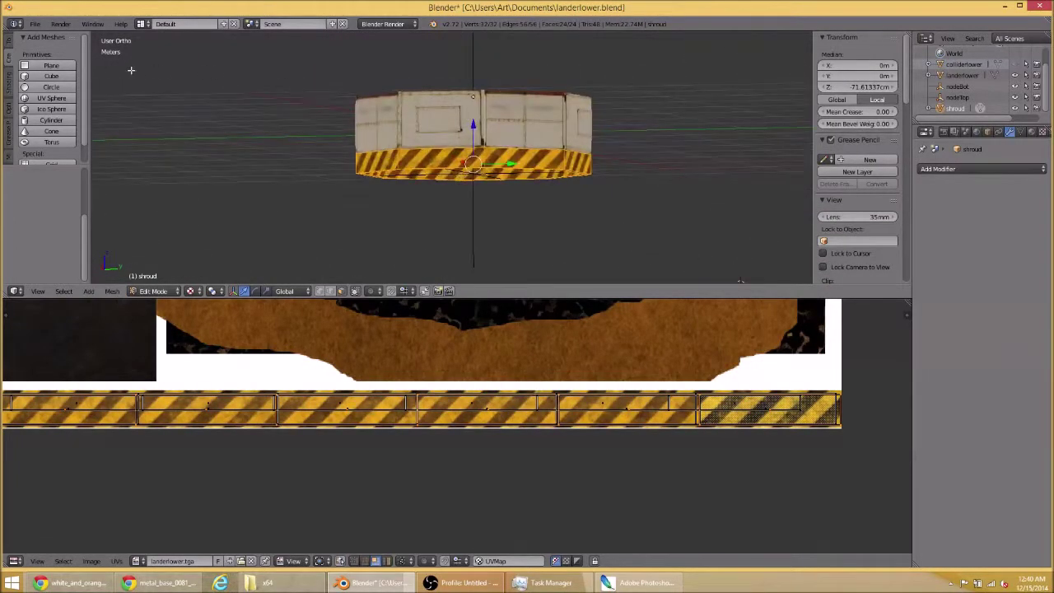
{"action": "left_click_drag", "start_coordinate": [348, 129], "coordinate": [334, 128]}
{"action": "key", "text": "Tab"}
{"action": "scroll", "coordinate": [563, 126], "scroll_direction": "down", "scroll_amount": 2}
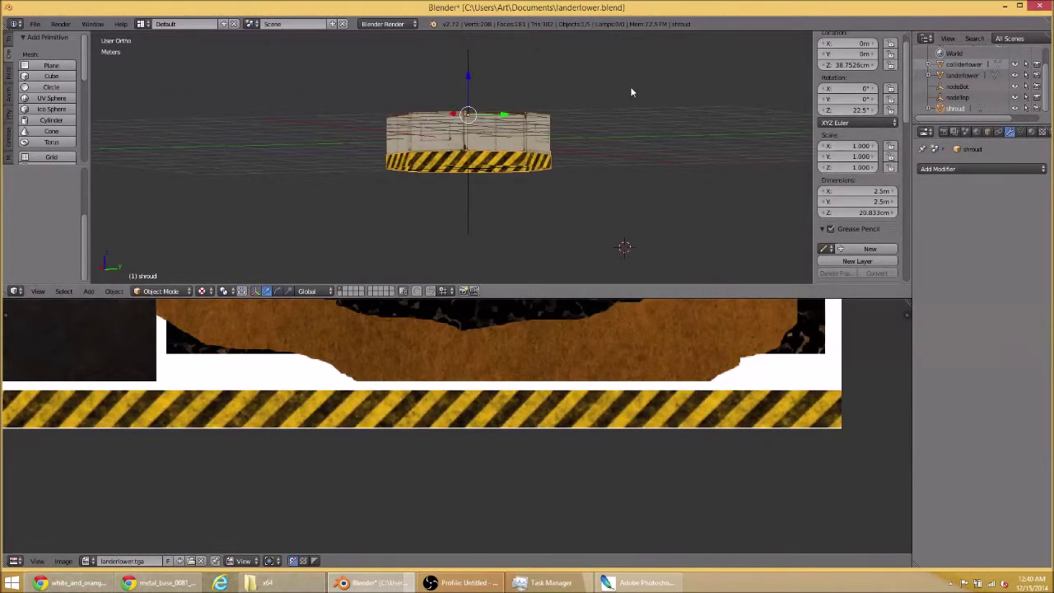
{"action": "scroll", "coordinate": [613, 123], "scroll_direction": "up", "scroll_amount": 1}
{"action": "key", "text": "a"}
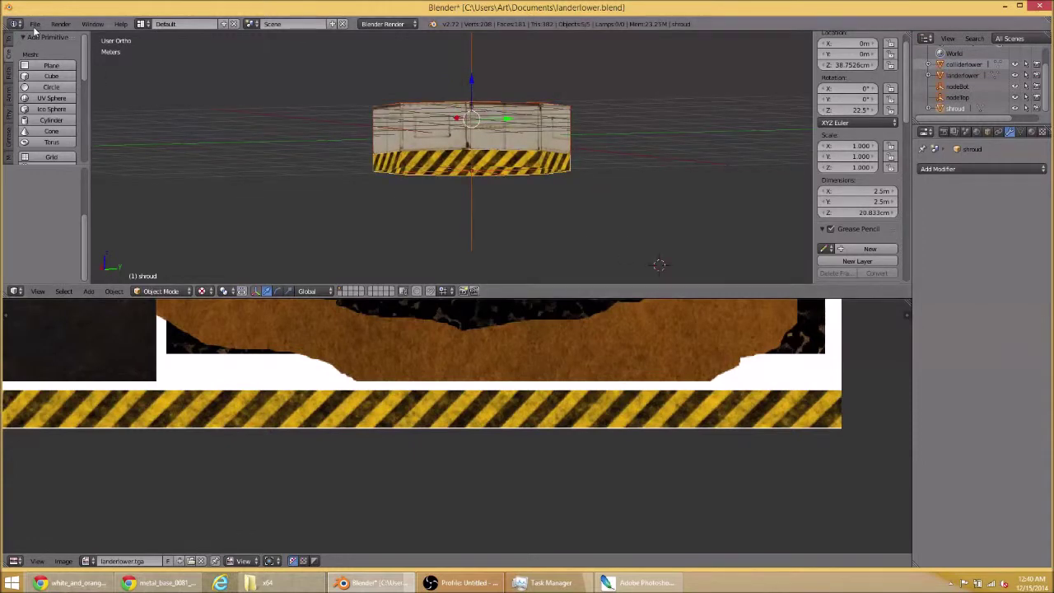
- Export the scene as landerlower.fbx to the Documents folder in FBX 7.4 binary format, with NLA Strips and All Actions turned off
{"action": "left_click", "coordinate": [35, 23]}
{"action": "mouse_move", "coordinate": [83, 222]}
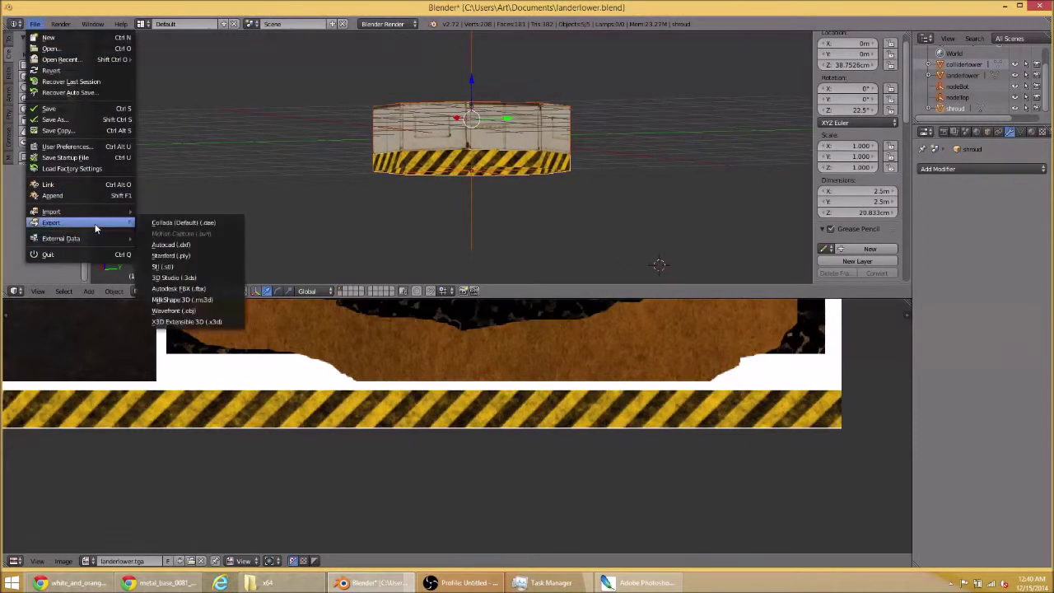
{"action": "left_click", "coordinate": [189, 279]}
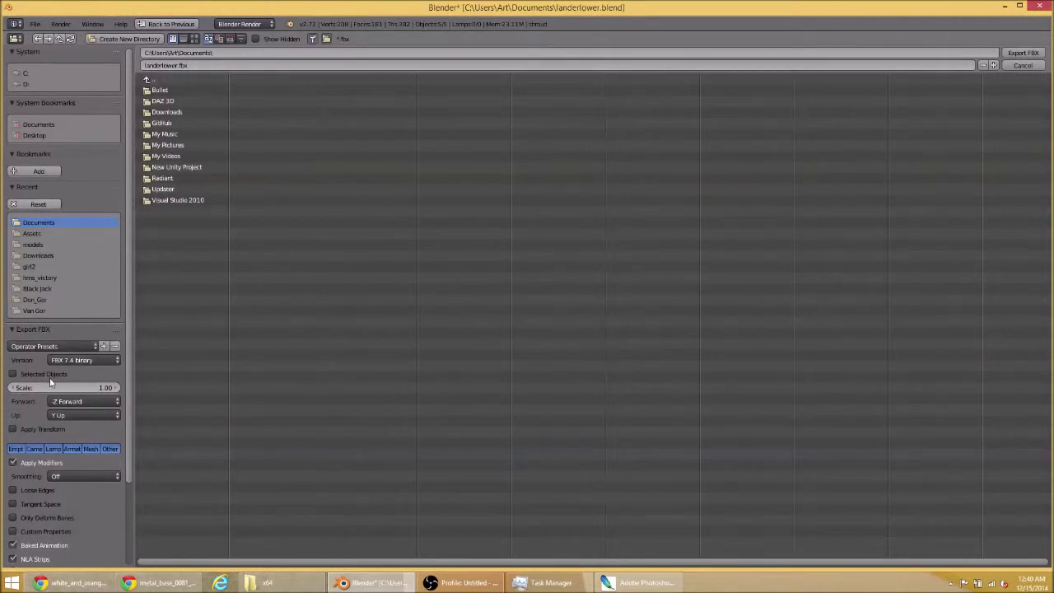
{"action": "scroll", "coordinate": [50, 381], "scroll_direction": "down", "scroll_amount": 2}
{"action": "scroll", "coordinate": [96, 357], "scroll_direction": "down", "scroll_amount": 1}
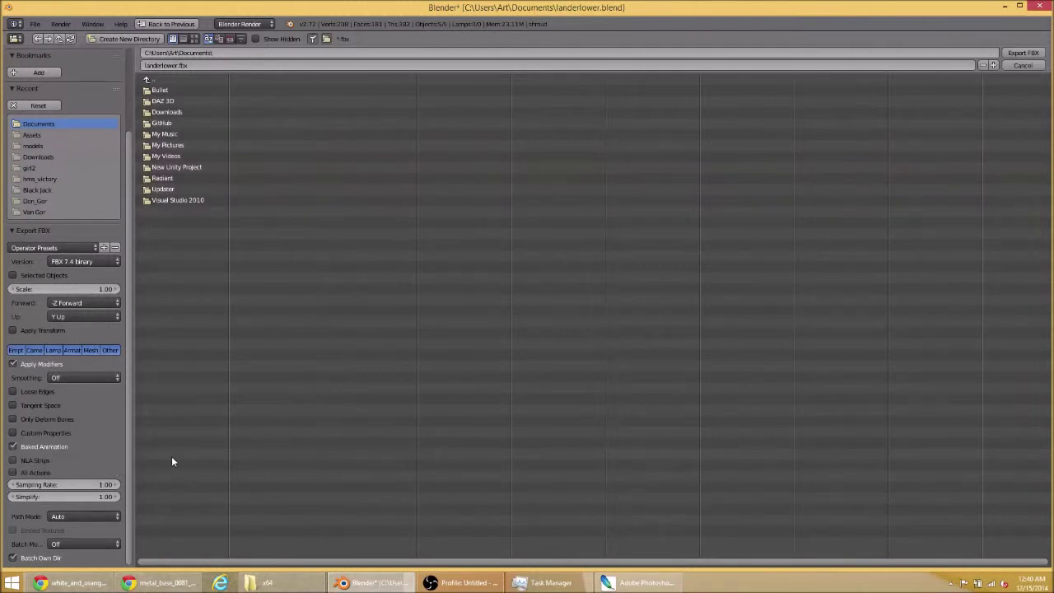
{"action": "scroll", "coordinate": [58, 346], "scroll_direction": "up", "scroll_amount": 3}
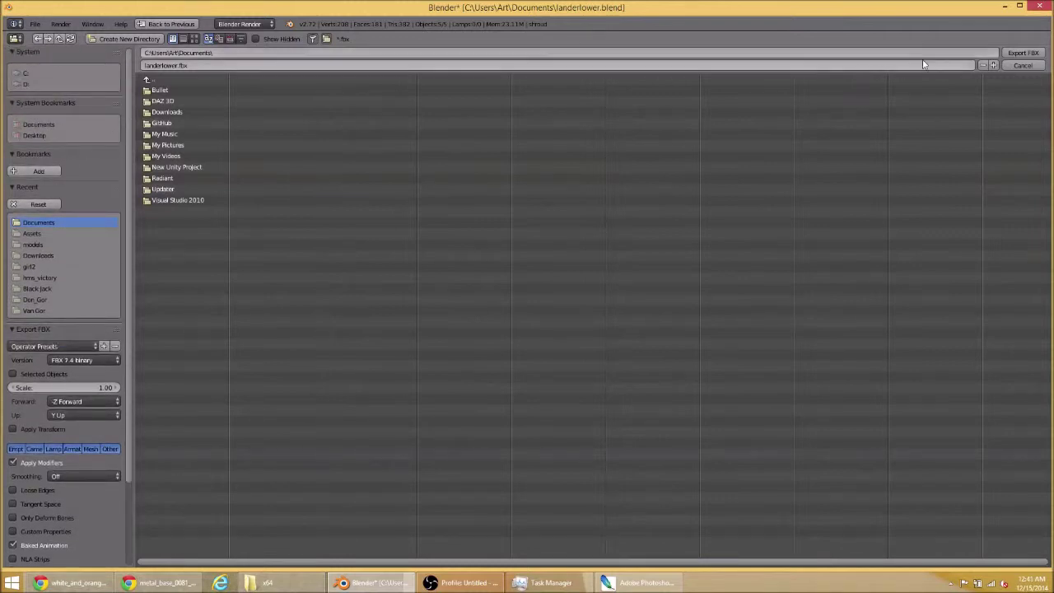
{"action": "left_click", "coordinate": [1038, 54]}
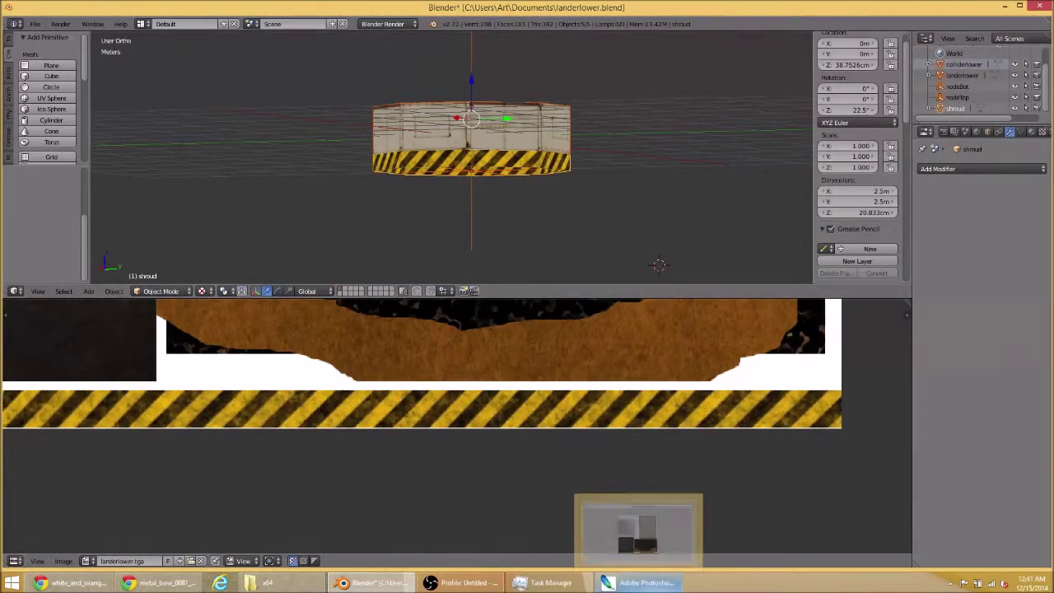
{"action": "left_click", "coordinate": [465, 582]}
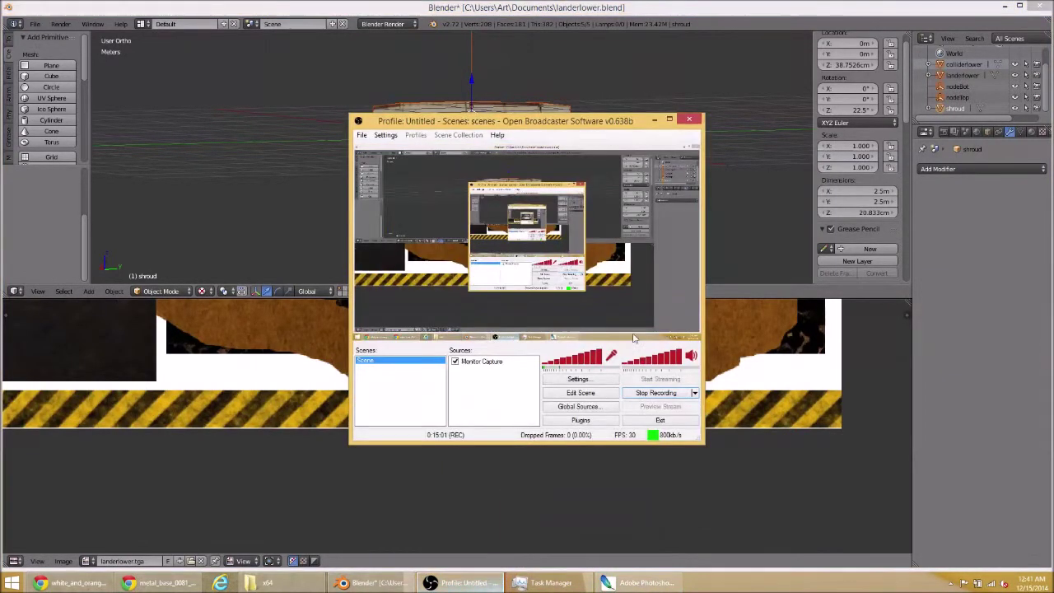